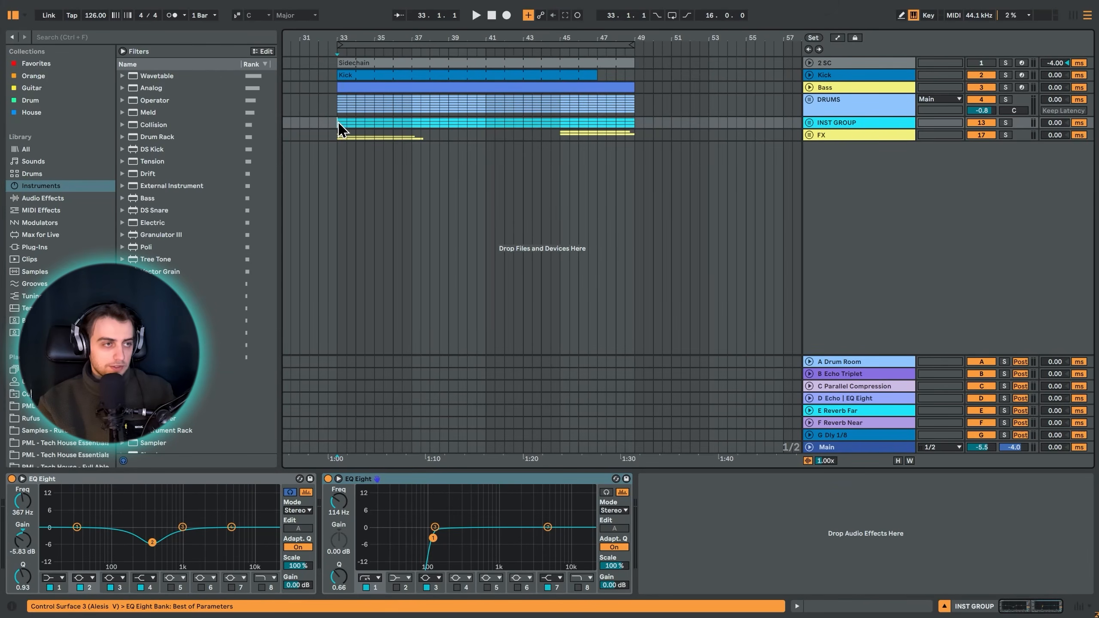
Play the arrangement from bar 33 and unfold the Kick, Bass and DRUMS tracks to review their clips.
{"action": "left_click_drag", "start_coordinate": [325, 40], "coordinate": [325, 45]}
{"action": "left_click", "coordinate": [325, 49]}
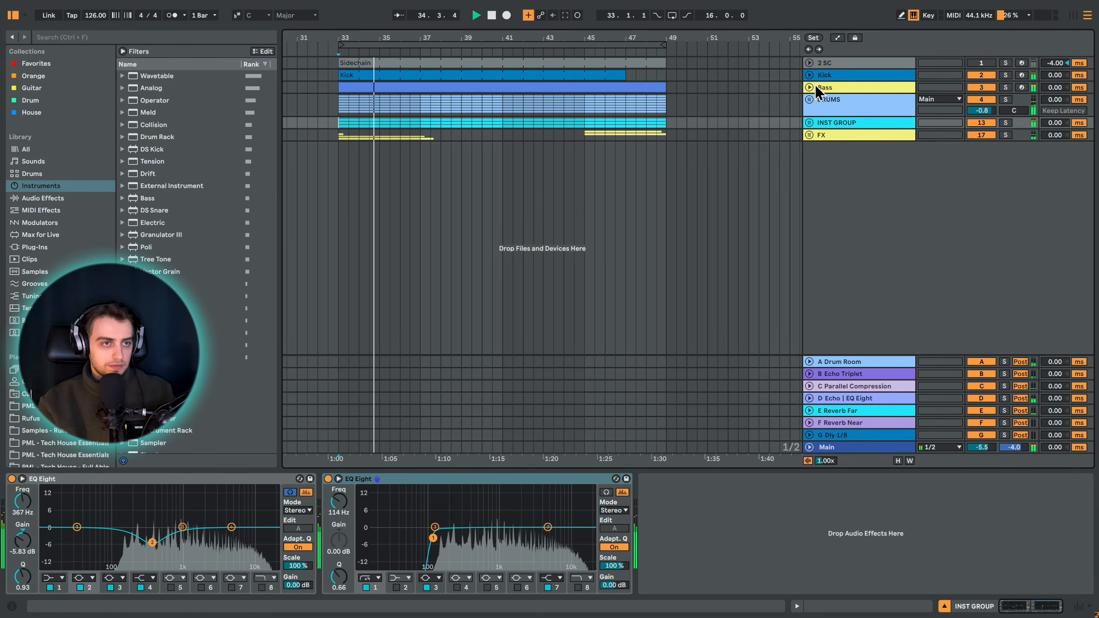
{"action": "left_click", "coordinate": [809, 75]}
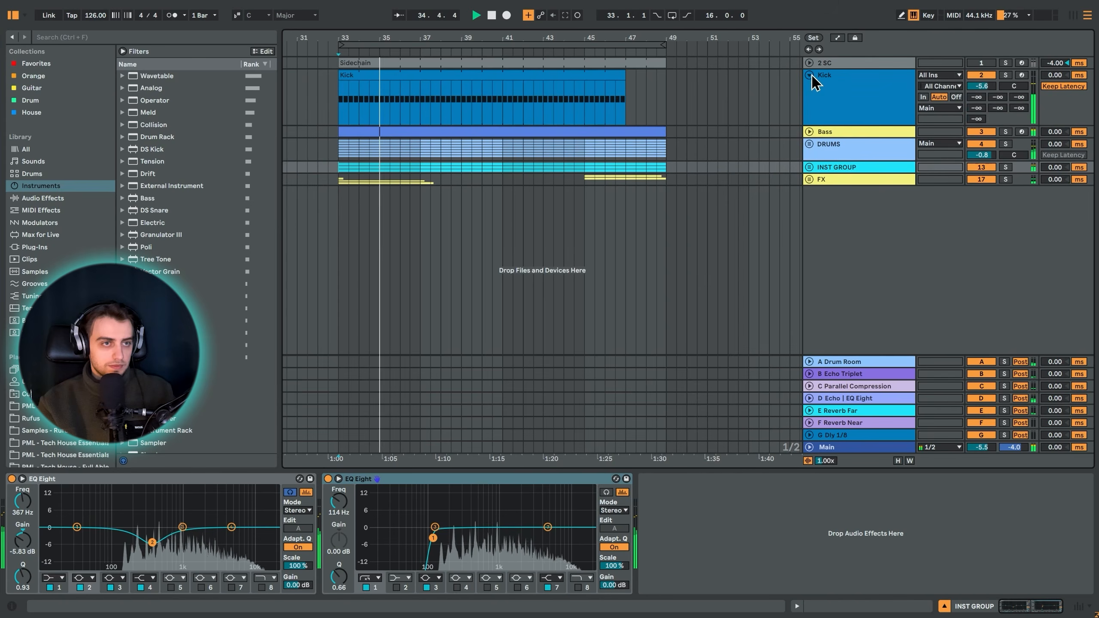
{"action": "left_click", "coordinate": [809, 132]}
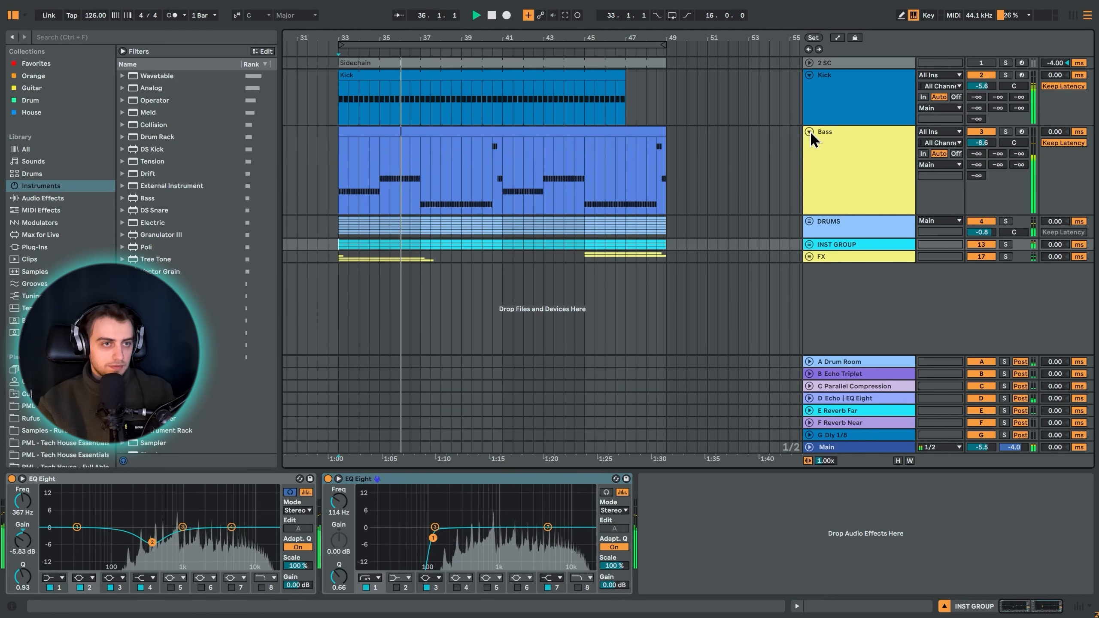
{"action": "left_click", "coordinate": [810, 221]}
{"action": "left_click", "coordinate": [813, 315]}
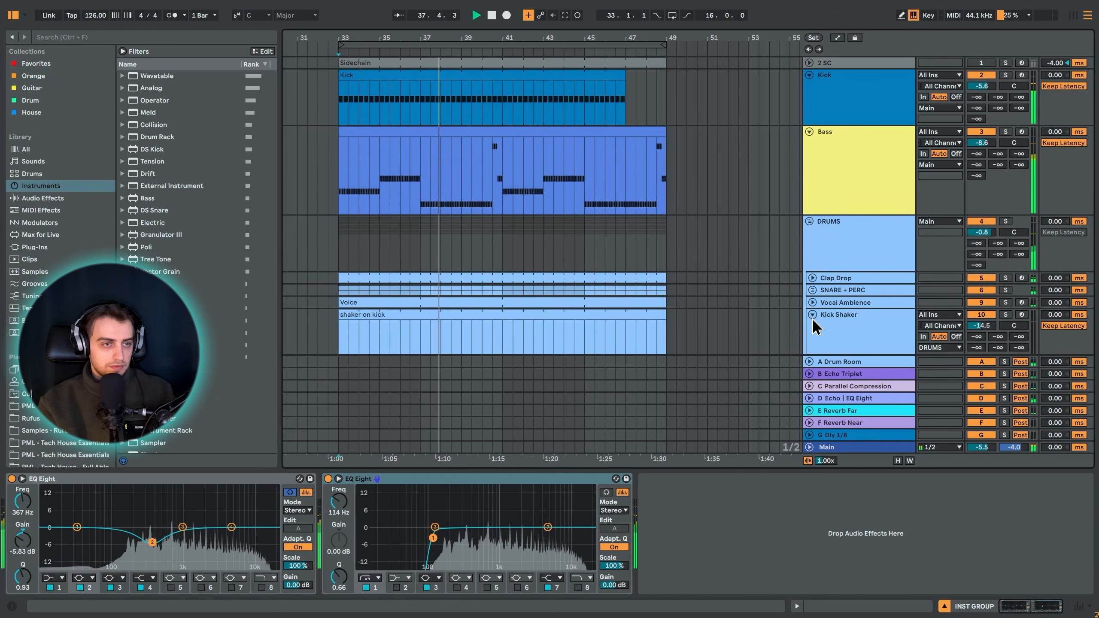
{"action": "left_click", "coordinate": [812, 316]}
{"action": "scroll", "coordinate": [770, 312], "scroll_direction": "down", "scroll_amount": 4}
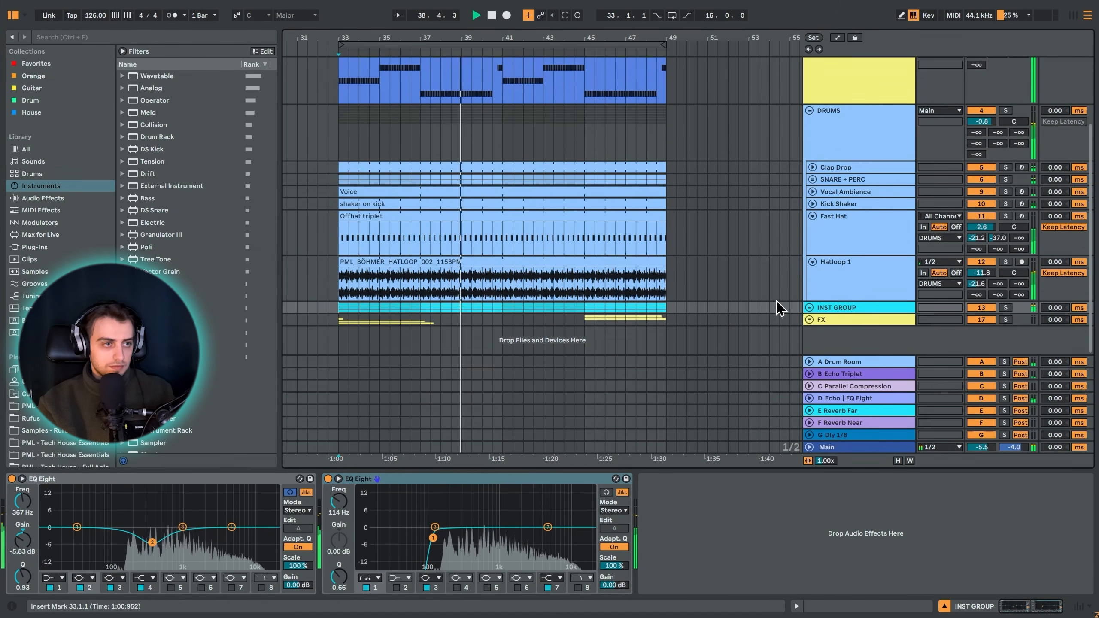
Unfold the INST GROUP and review the clips on its Melody, ARP and Wavetable tracks during playback.
{"action": "left_click", "coordinate": [810, 308]}
{"action": "scroll", "coordinate": [764, 322], "scroll_direction": "down", "scroll_amount": 4}
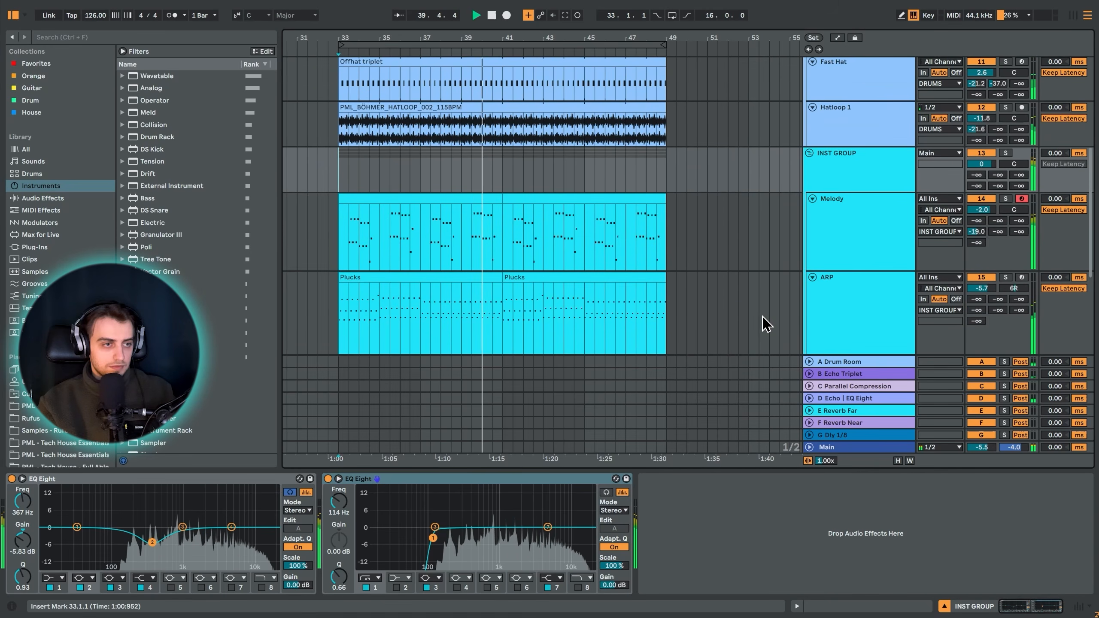
{"action": "scroll", "coordinate": [762, 321], "scroll_direction": "down", "scroll_amount": 5}
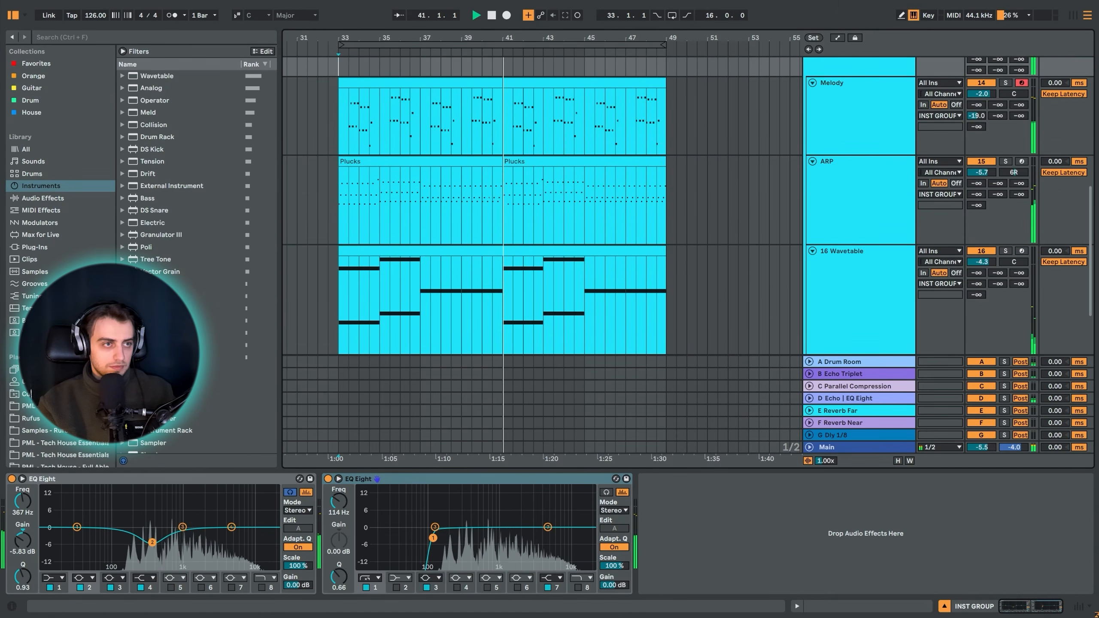
{"action": "key", "text": "plus"}
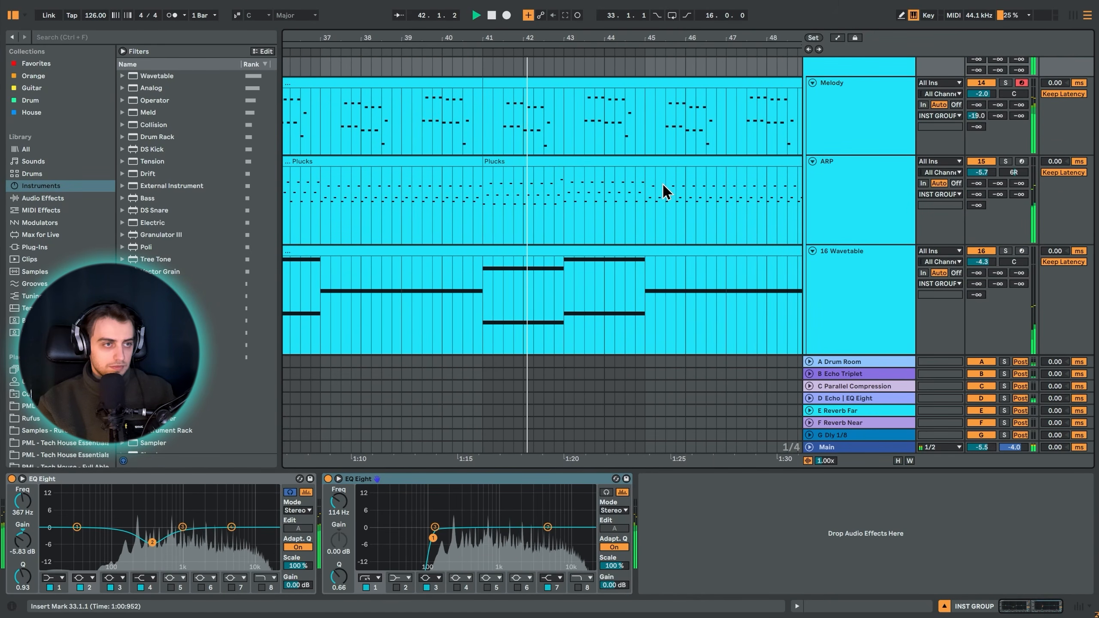
{"action": "scroll", "coordinate": [670, 158], "scroll_direction": "down", "scroll_amount": 3}
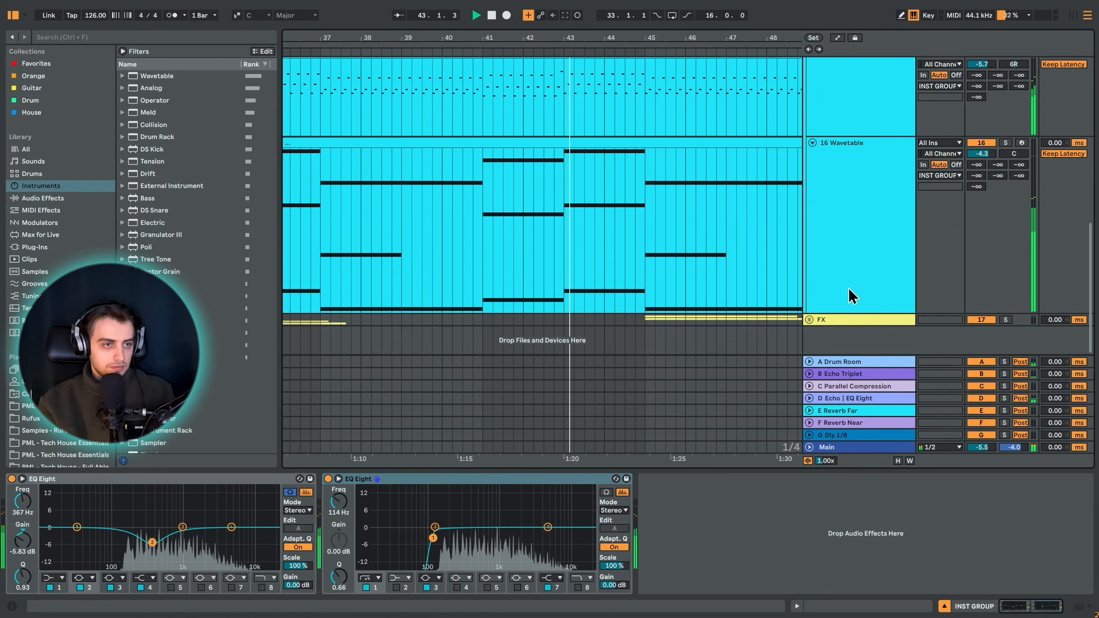
Unfold the FX group and review its sweep, cymbal and downlifter tracks up to bar 49.
{"action": "left_click_drag", "start_coordinate": [813, 324], "coordinate": [813, 354]}
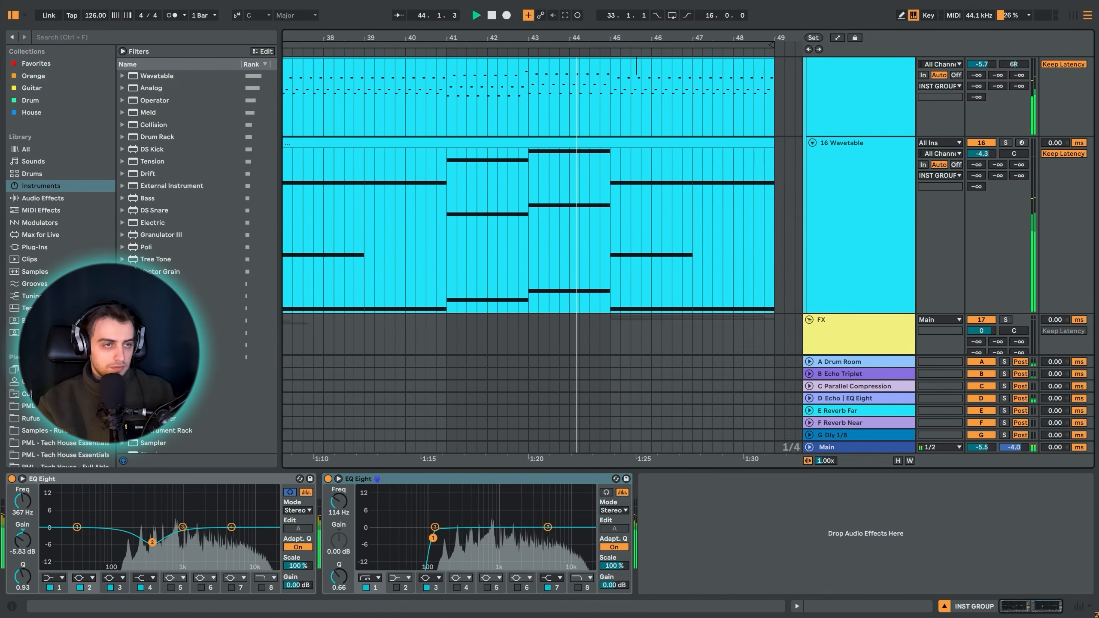
{"action": "key", "text": "Right"}
{"action": "scroll", "coordinate": [553, 196], "scroll_direction": "down", "scroll_amount": 4}
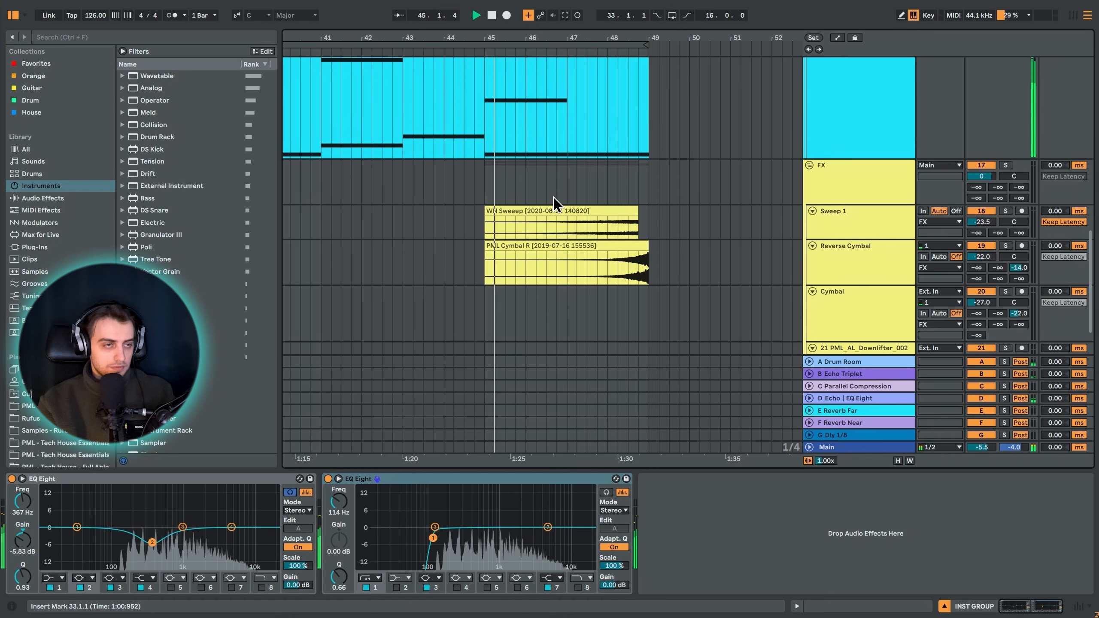
{"action": "scroll", "coordinate": [567, 191], "scroll_direction": "up", "scroll_amount": 10}
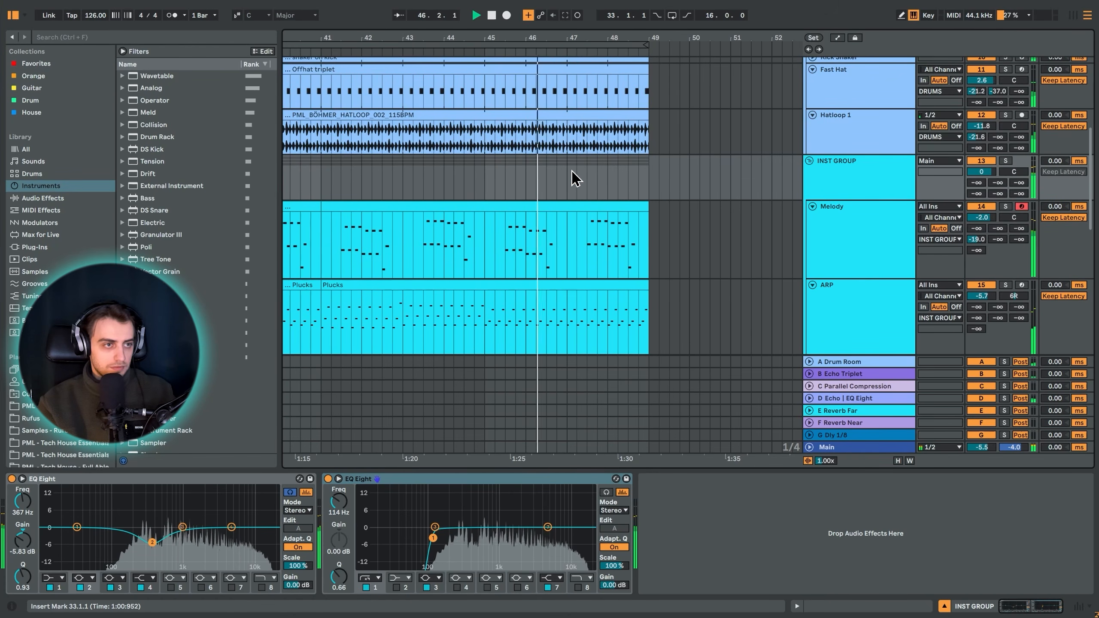
Play the whole arrangement again from bar 33, stop it and show the INST GROUP's devices.
{"action": "left_click_drag", "start_coordinate": [613, 41], "coordinate": [614, 306]}
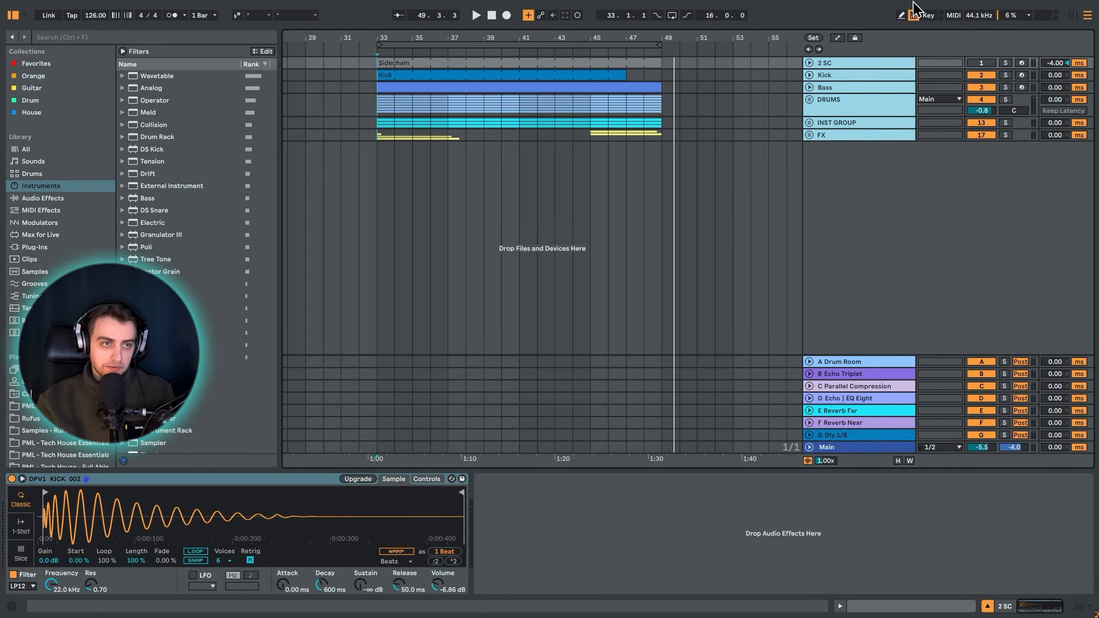
{"action": "left_click", "coordinate": [537, 433]}
{"action": "key", "text": "space"}
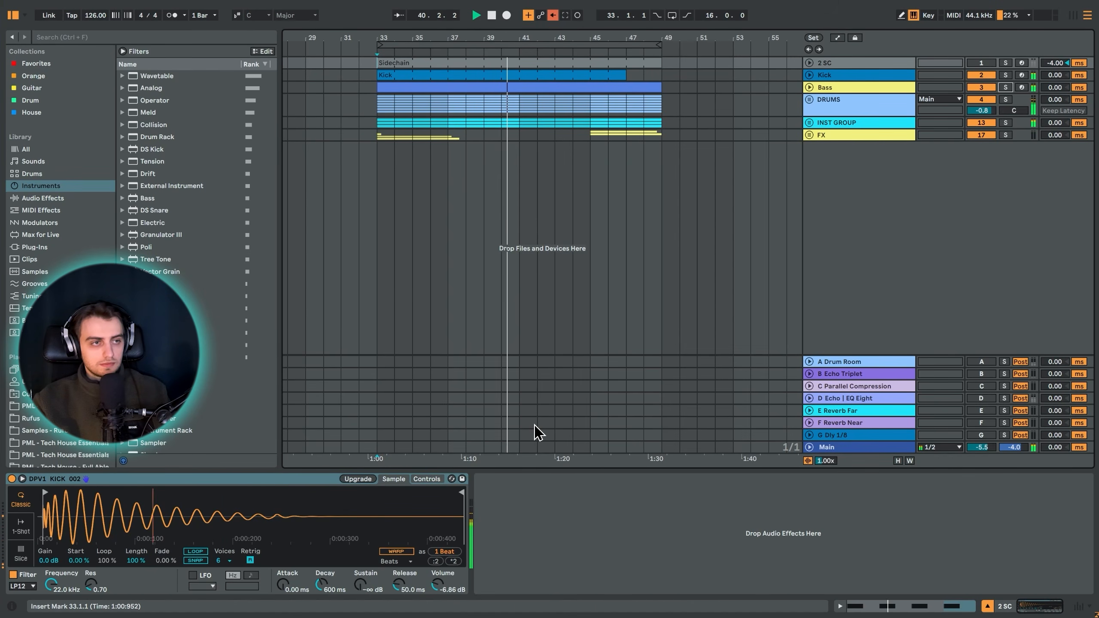
{"action": "key", "text": "space"}
{"action": "left_click", "coordinate": [389, 126]}
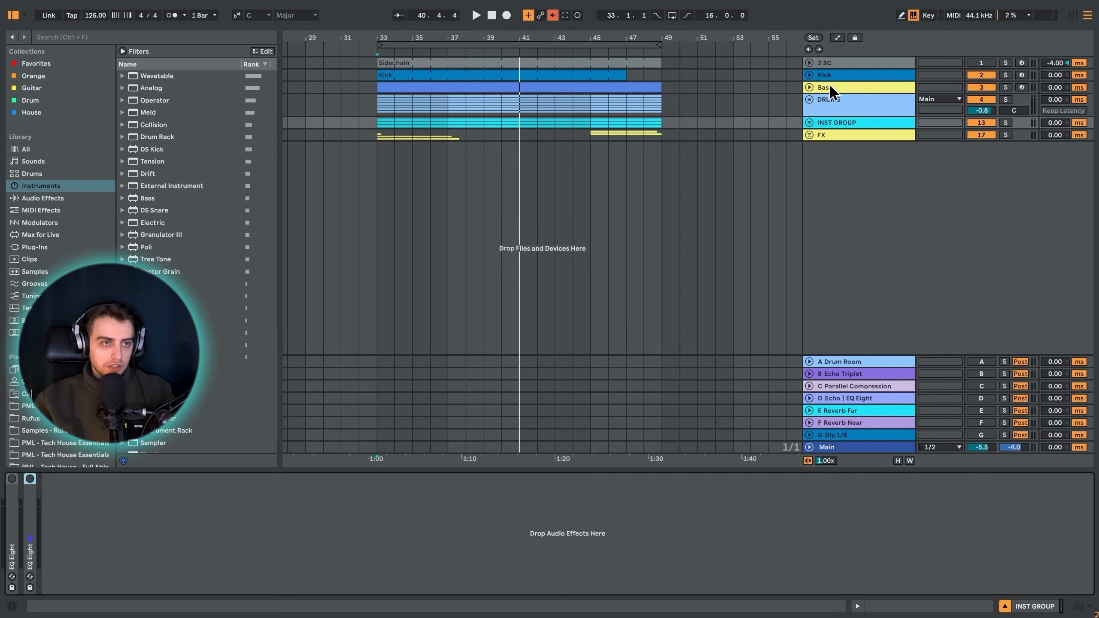
Unfold the Kick track, solo it and listen to its sound.
{"action": "left_click", "coordinate": [809, 76]}
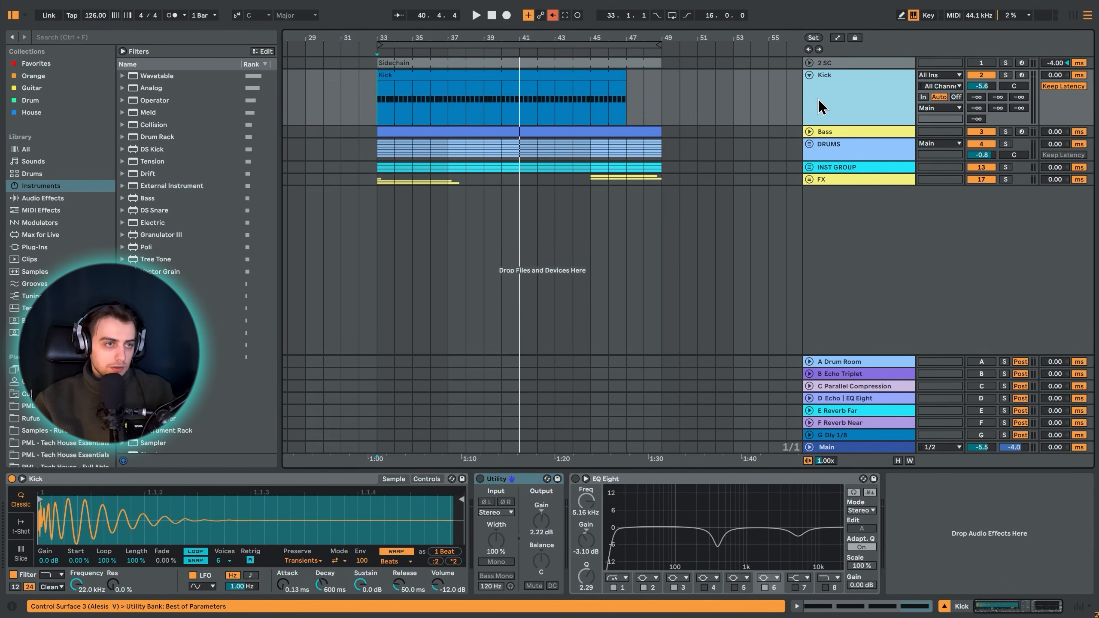
{"action": "left_click", "coordinate": [1006, 75]}
{"action": "key", "text": "space"}
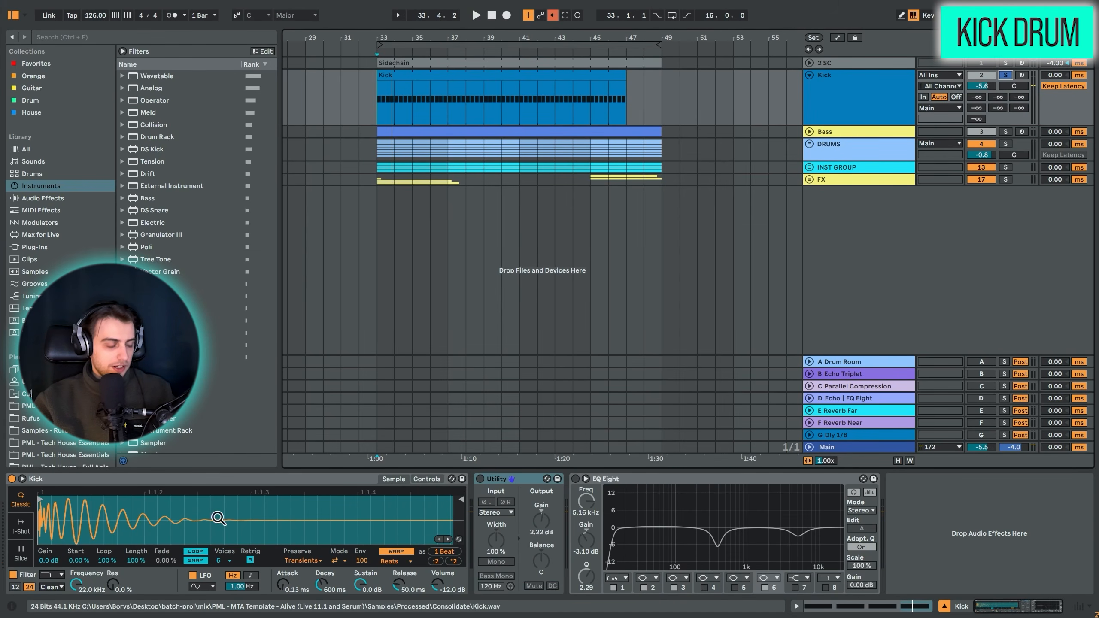
Turn on the Kick track's Utility and EQ Eight, select the 5.16 kHz EQ band and audition the result.
{"action": "left_click", "coordinate": [495, 483]}
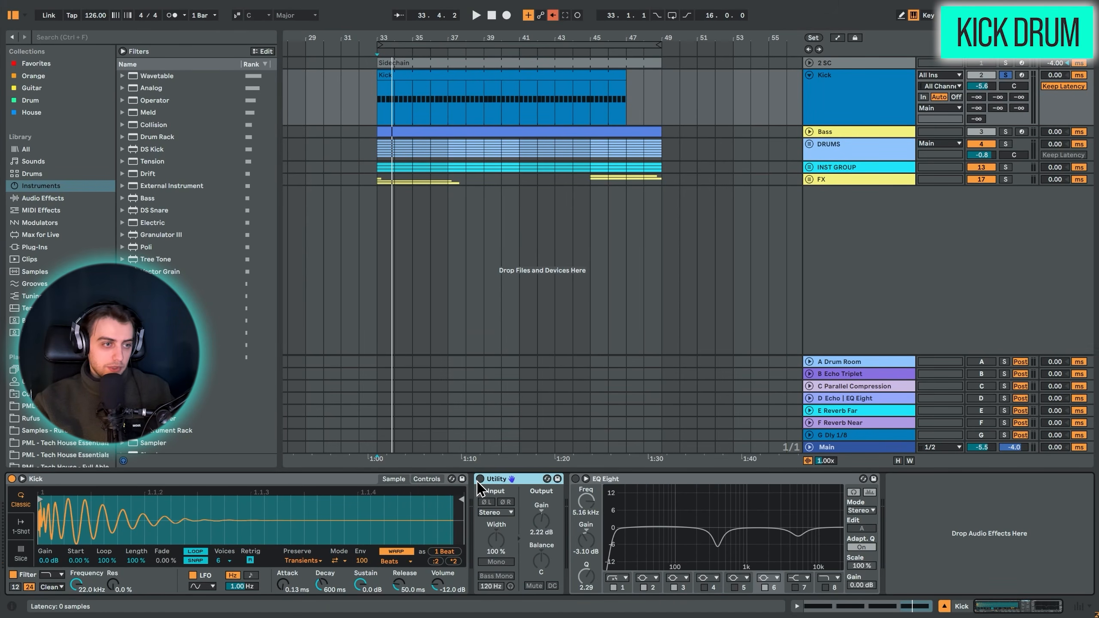
{"action": "key", "text": "space"}
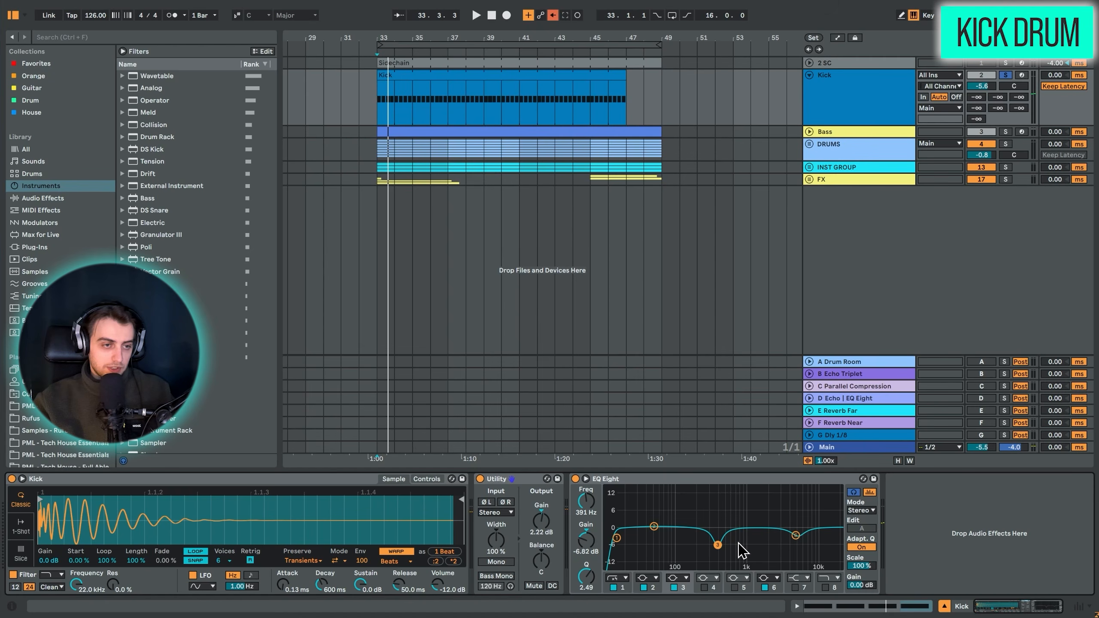
{"action": "left_click", "coordinate": [796, 536]}
{"action": "key", "text": "space"}
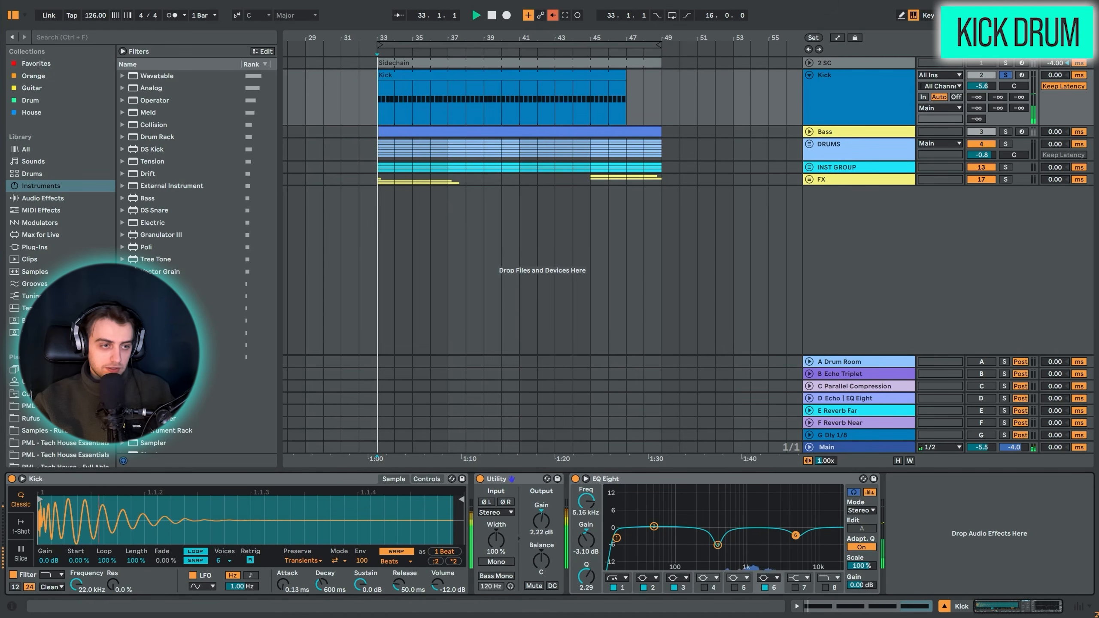
{"action": "key", "text": "space"}
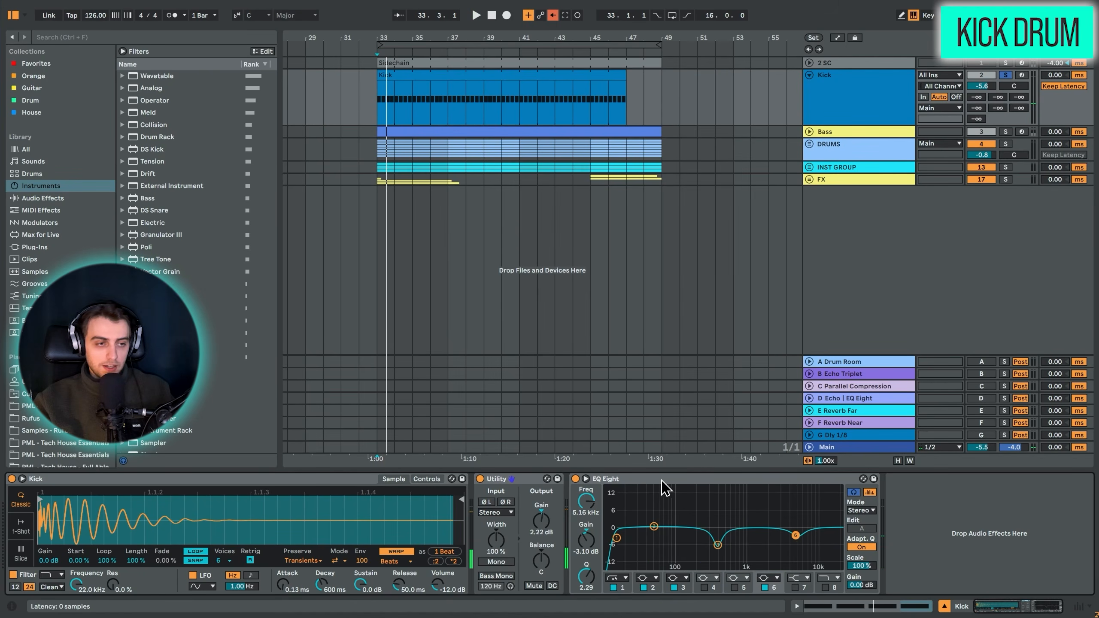
Unfold the Bass track and solo it.
{"action": "left_click", "coordinate": [837, 135]}
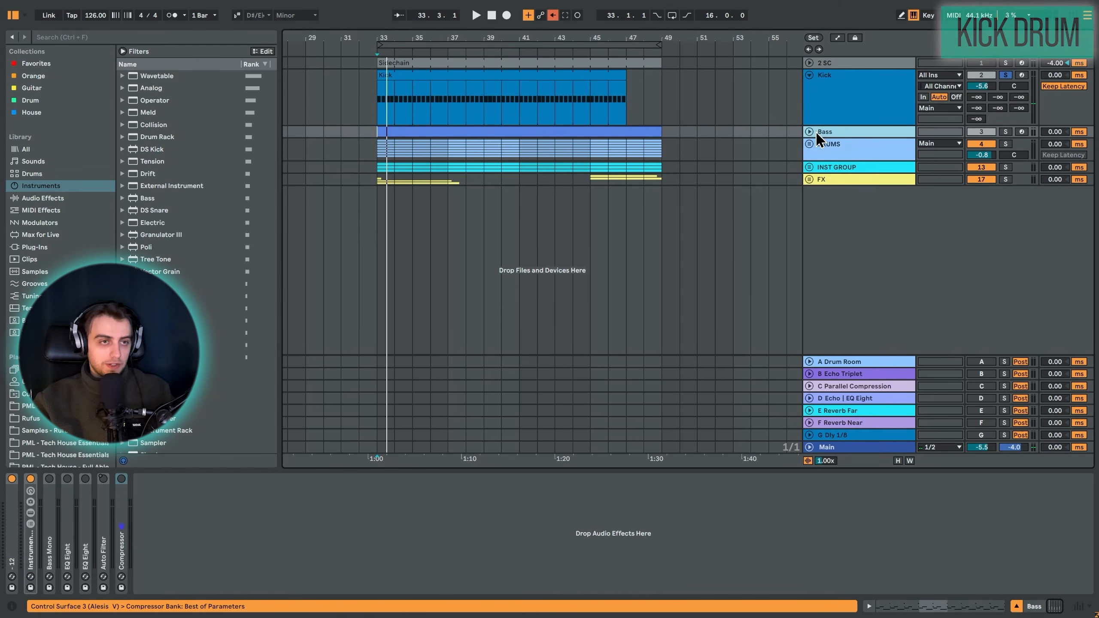
{"action": "left_click", "coordinate": [809, 136]}
{"action": "left_click", "coordinate": [1006, 132]}
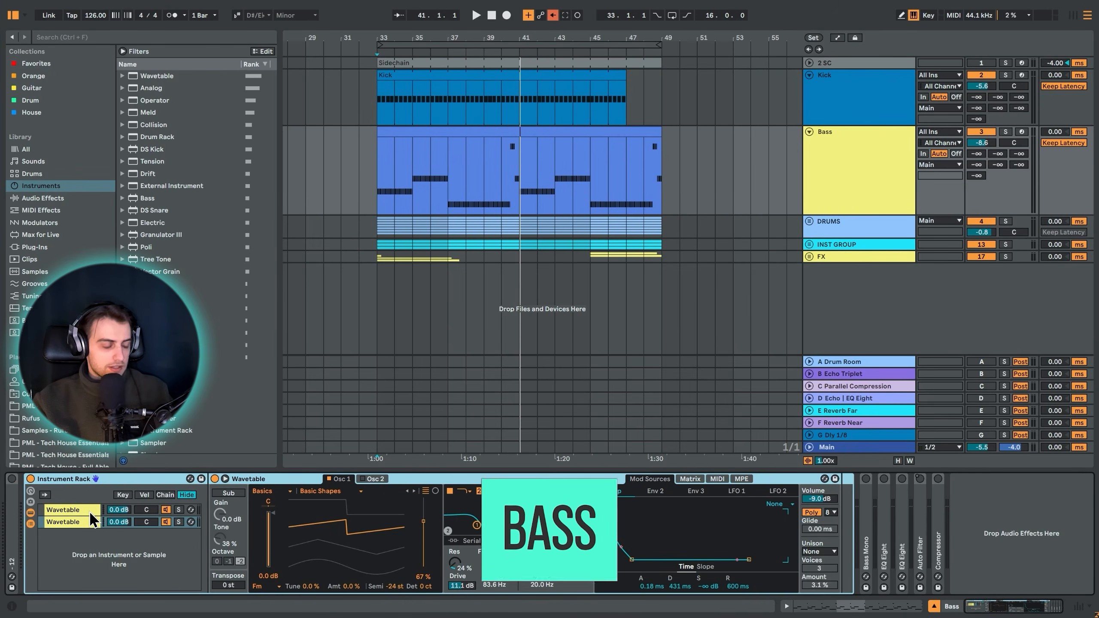
Audition the two Wavetable chains of the Bass Instrument Rack individually and together.
{"action": "left_click", "coordinate": [93, 511]}
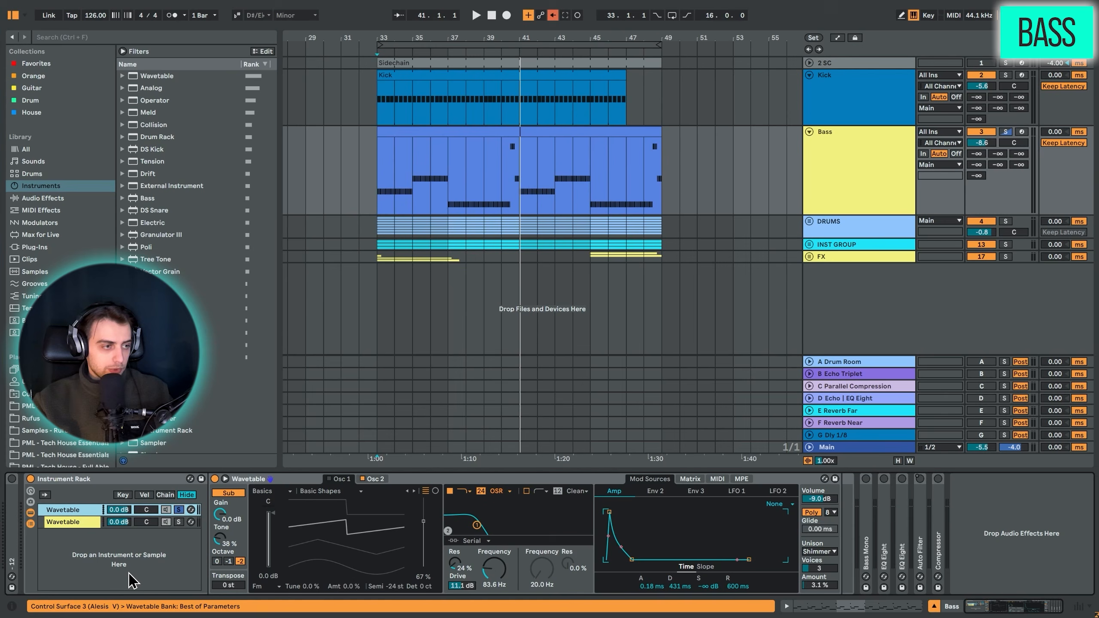
{"action": "key", "text": "space"}
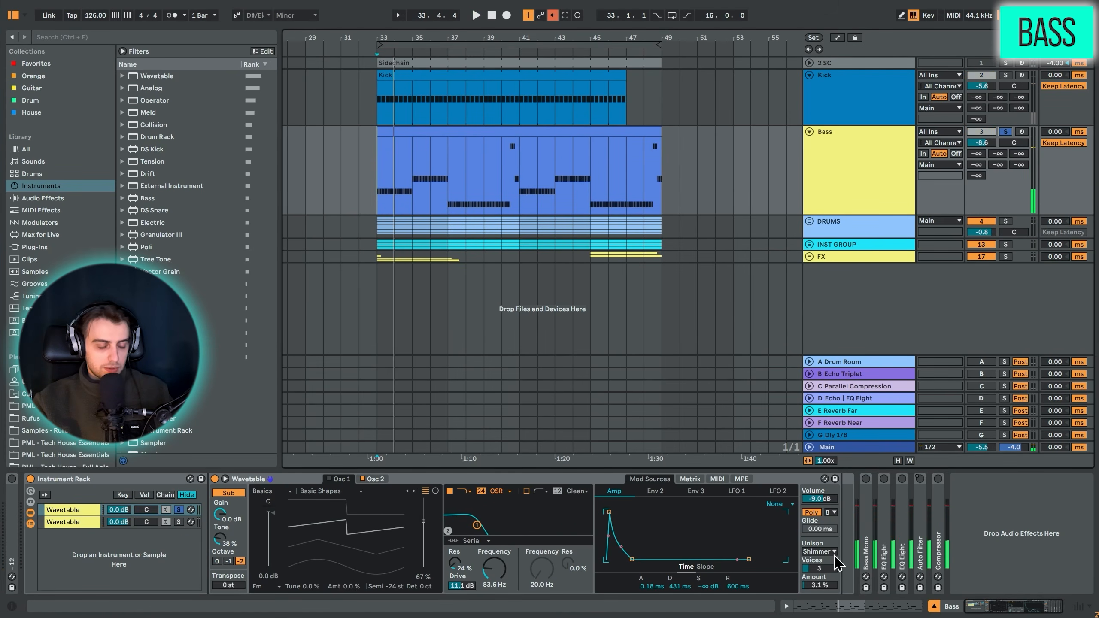
{"action": "left_click", "coordinate": [178, 523]}
{"action": "key", "text": "space"}
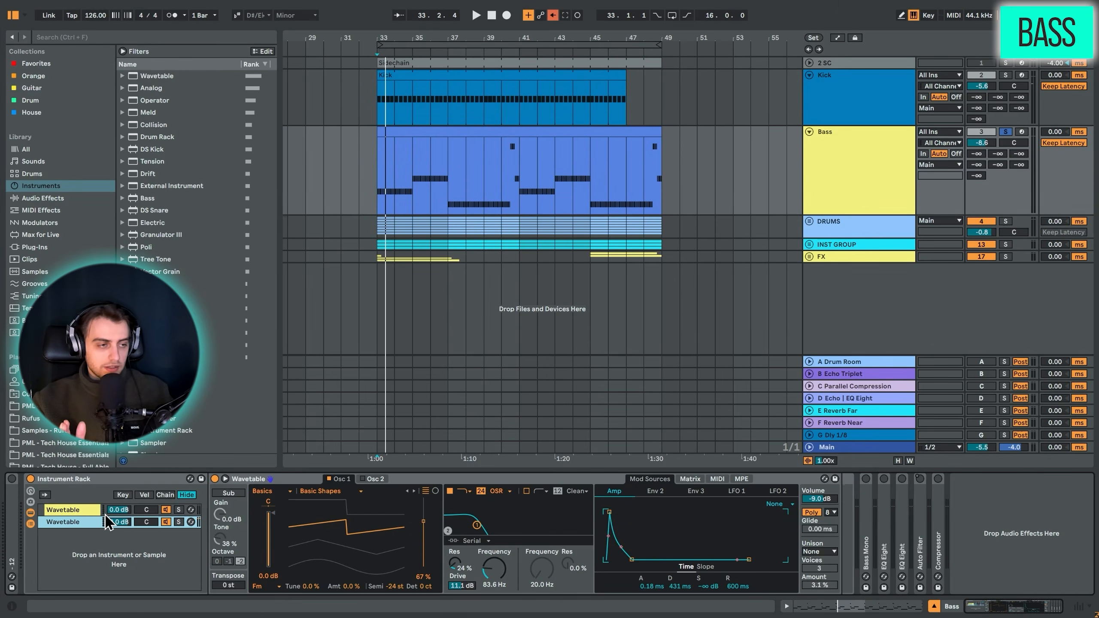
{"action": "left_click", "coordinate": [70, 521]}
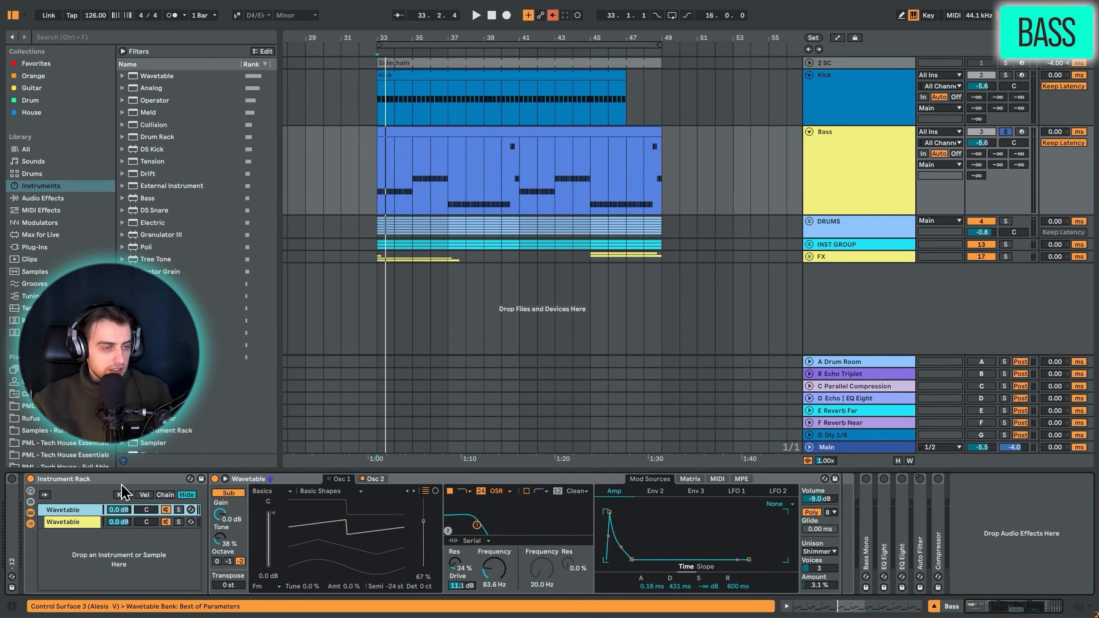
{"action": "key", "text": "space"}
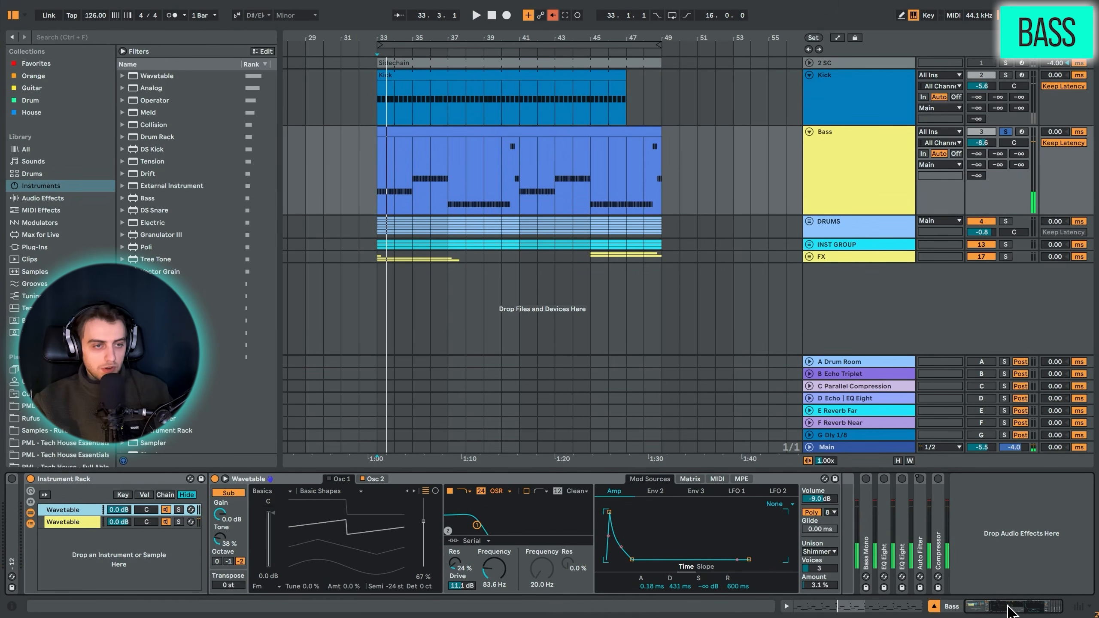
Expand and turn on the Bass Mono device, and set its Mid/Side balance to 29M while listening to the bass.
{"action": "double_click", "coordinate": [868, 515]}
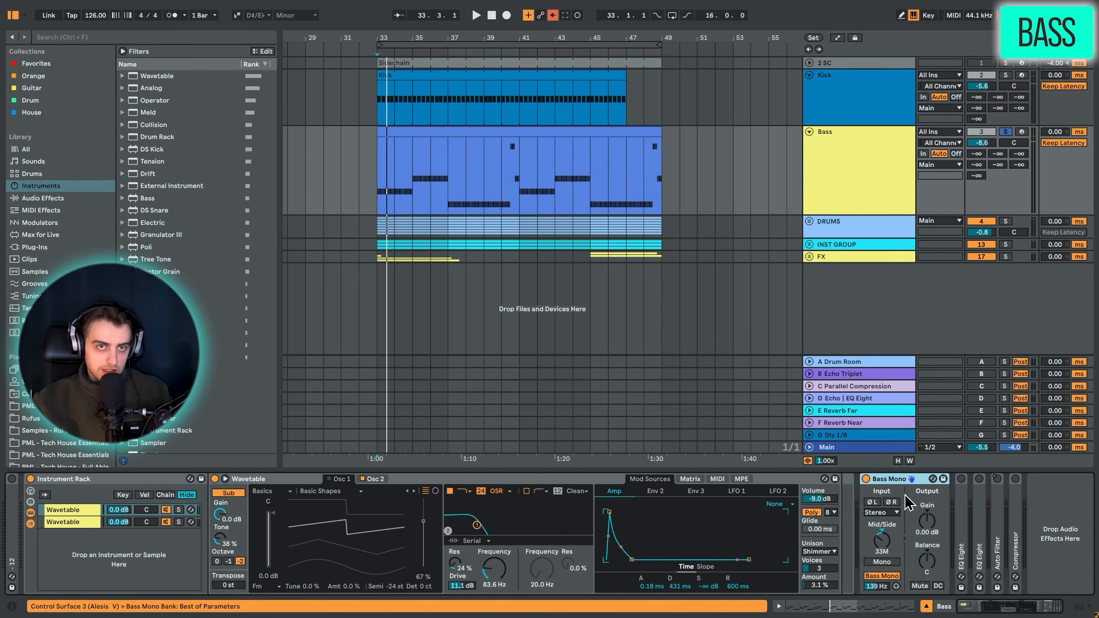
{"action": "right_click", "coordinate": [872, 553]}
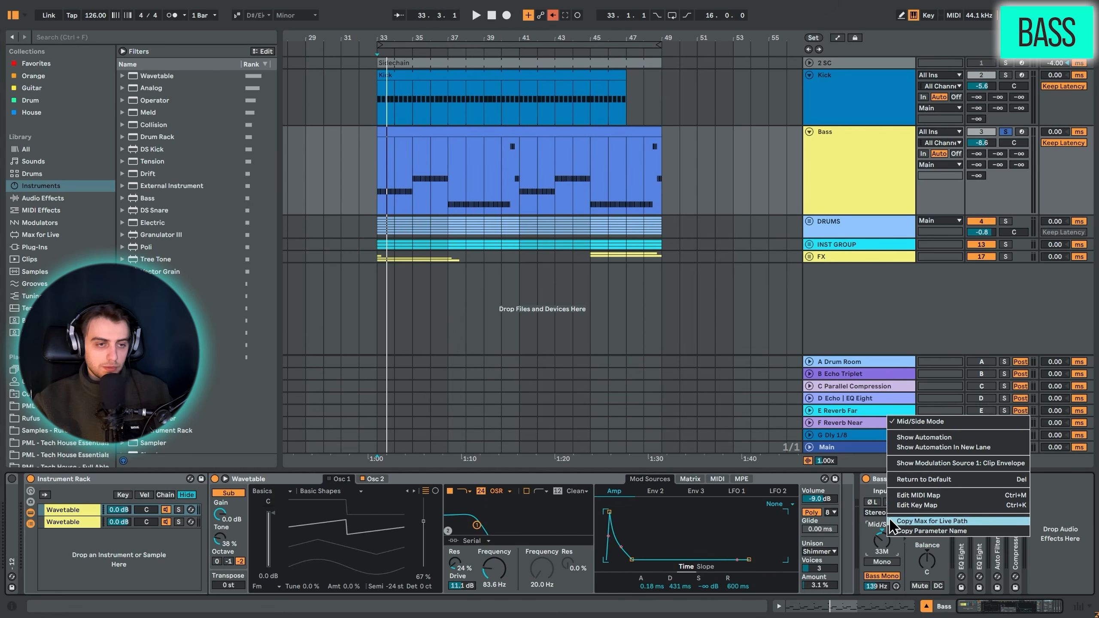
{"action": "left_click", "coordinate": [884, 544]}
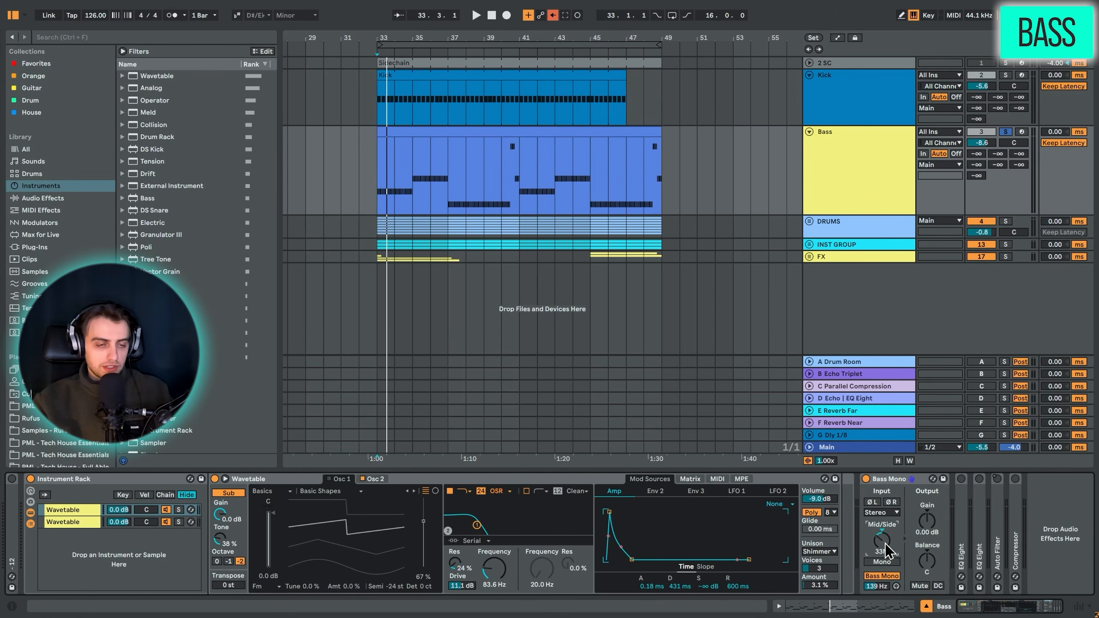
{"action": "key", "text": "space"}
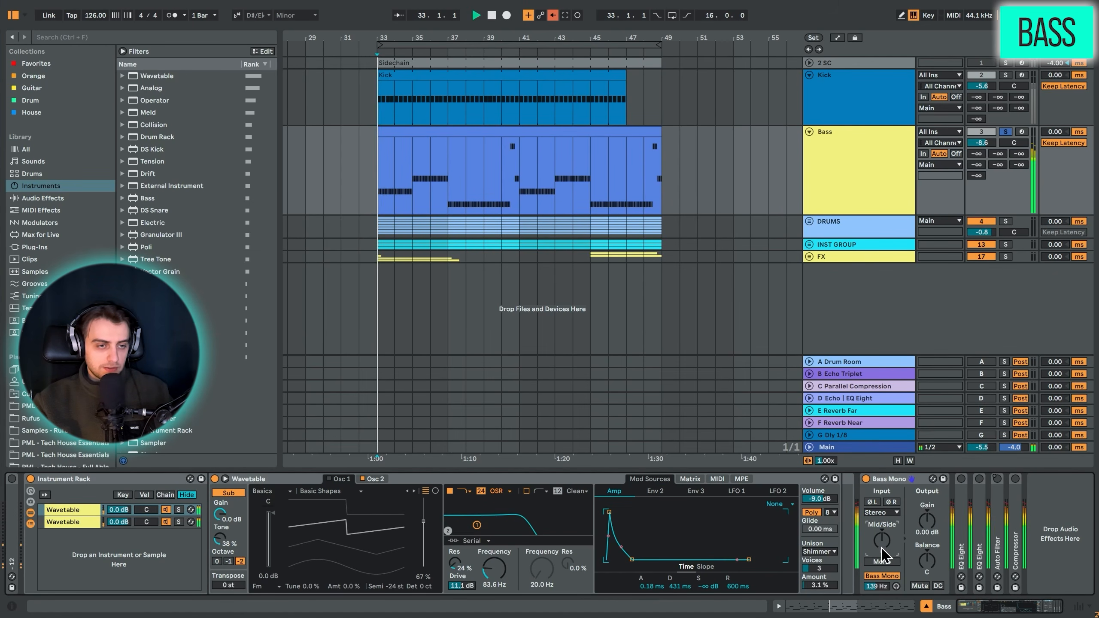
{"action": "left_click_drag", "start_coordinate": [882, 542], "coordinate": [883, 534]}
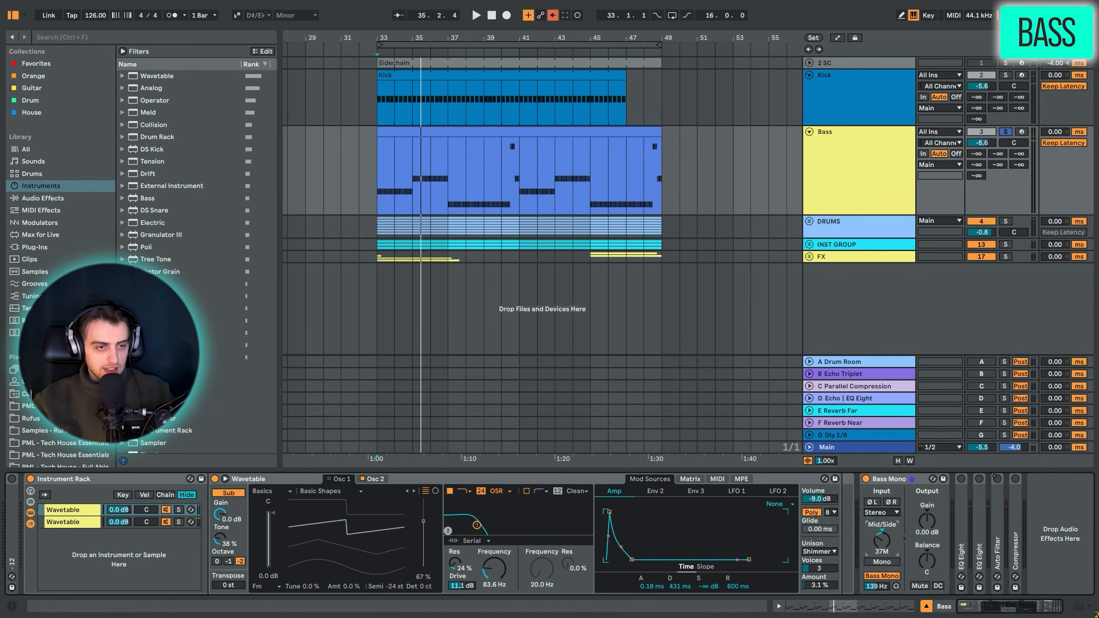
{"action": "key", "text": "space"}
{"action": "key", "text": "space"}
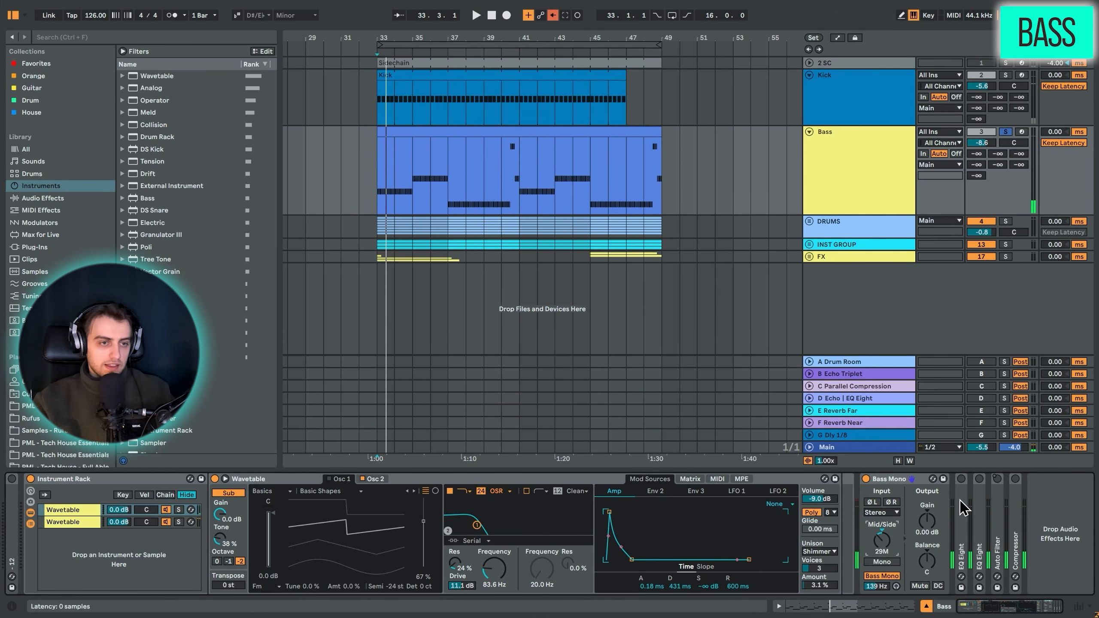
Expand and turn on the first EQ Eight on the Bass track, and select its 323 Hz band while listening.
{"action": "double_click", "coordinate": [960, 507]}
{"action": "left_click", "coordinate": [979, 603]}
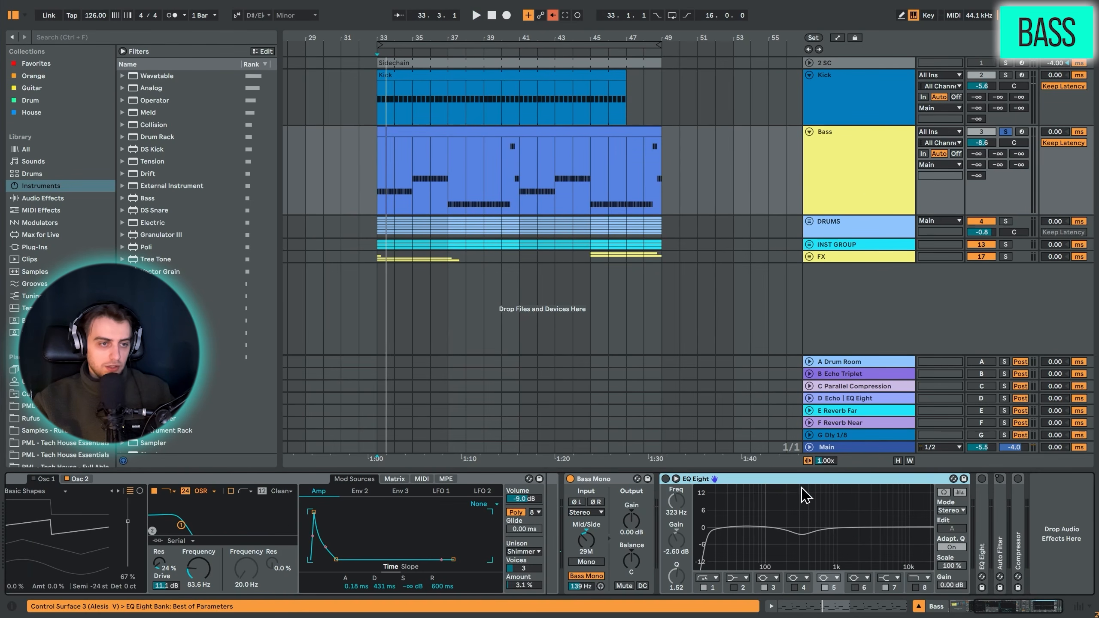
{"action": "key", "text": "space"}
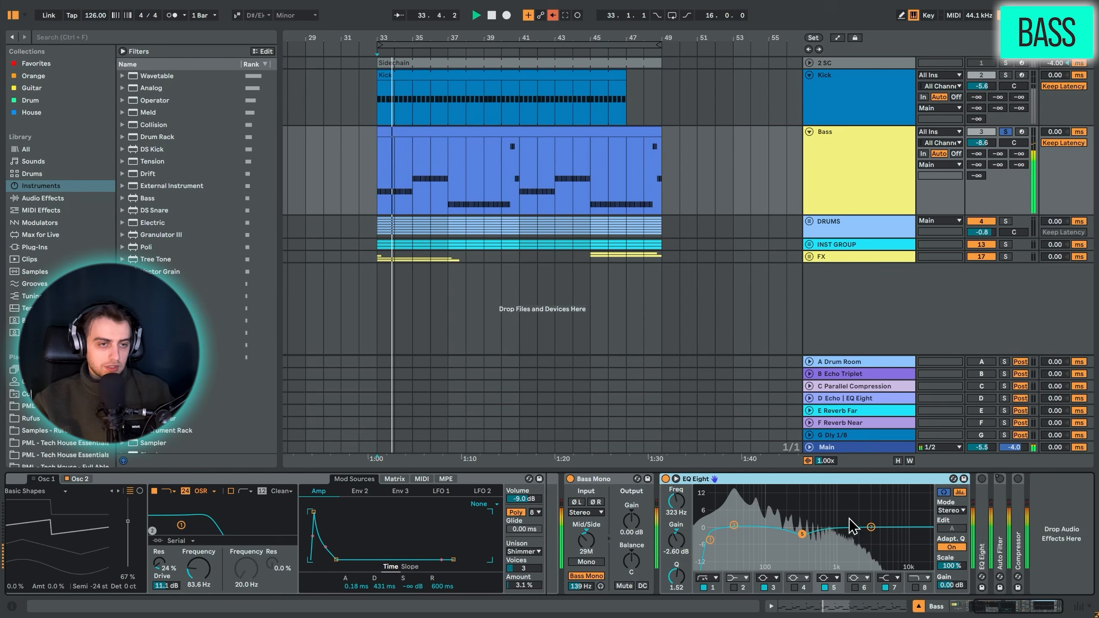
{"action": "left_click", "coordinate": [802, 534]}
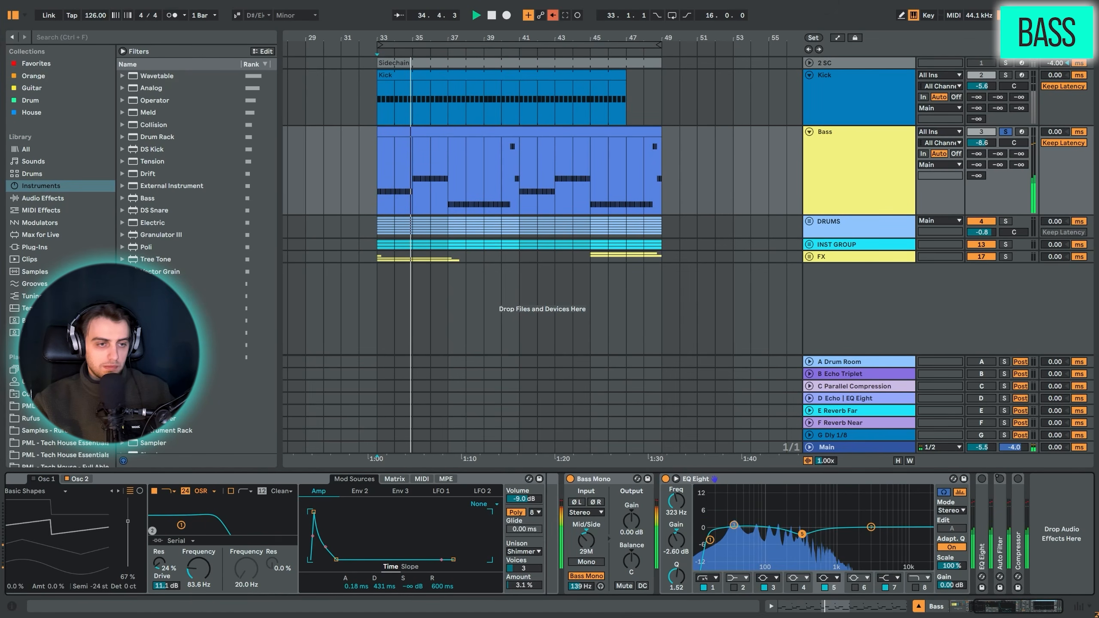
Expand and turn on the Bass track's second EQ Eight, in M/S mode, and audition the bass with its side low cut.
{"action": "double_click", "coordinate": [985, 538]}
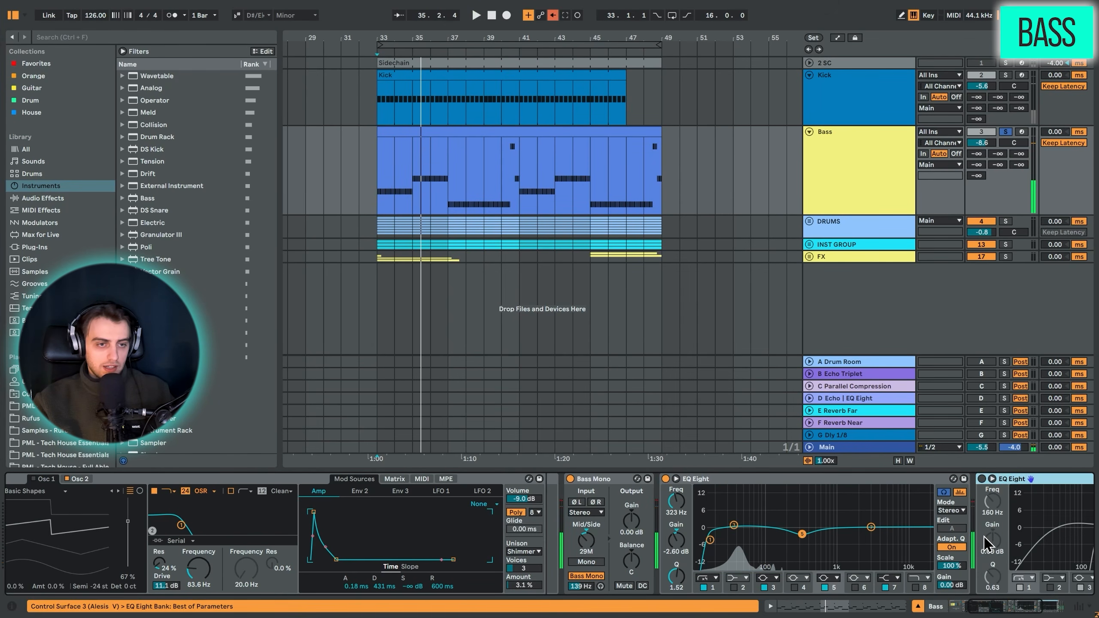
{"action": "left_click", "coordinate": [991, 611]}
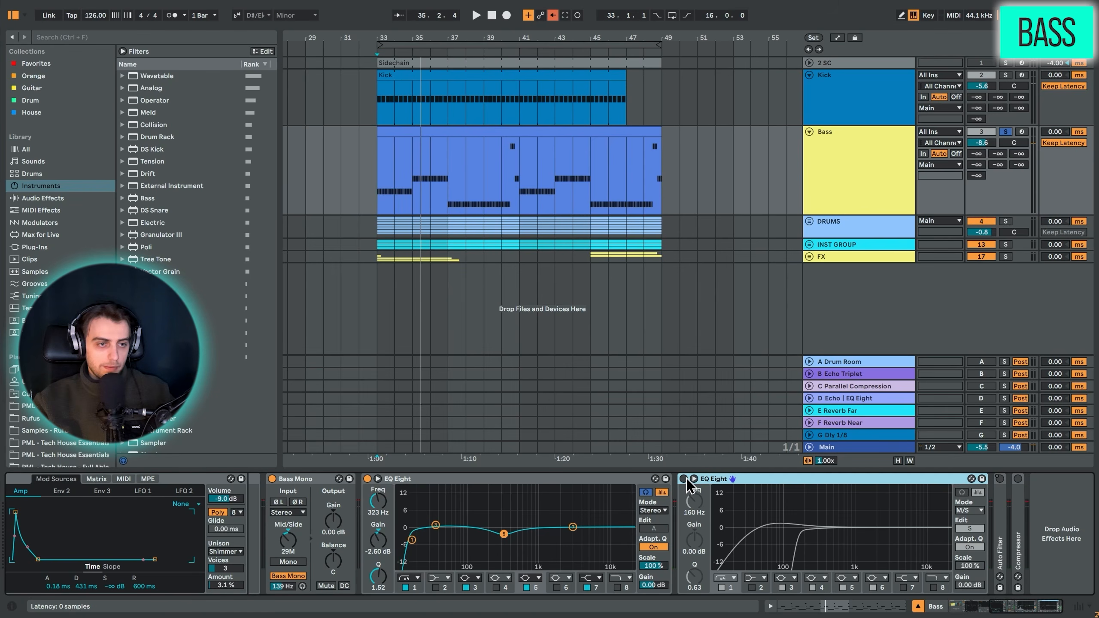
{"action": "left_click", "coordinate": [684, 479]}
{"action": "left_click", "coordinate": [978, 529]}
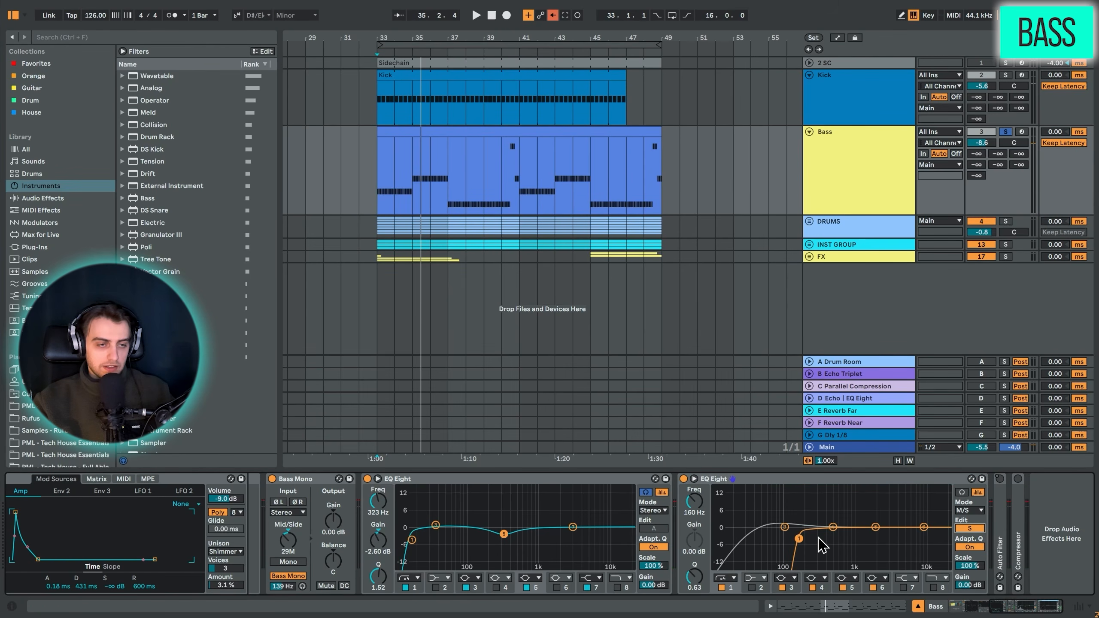
{"action": "left_click", "coordinate": [962, 493]}
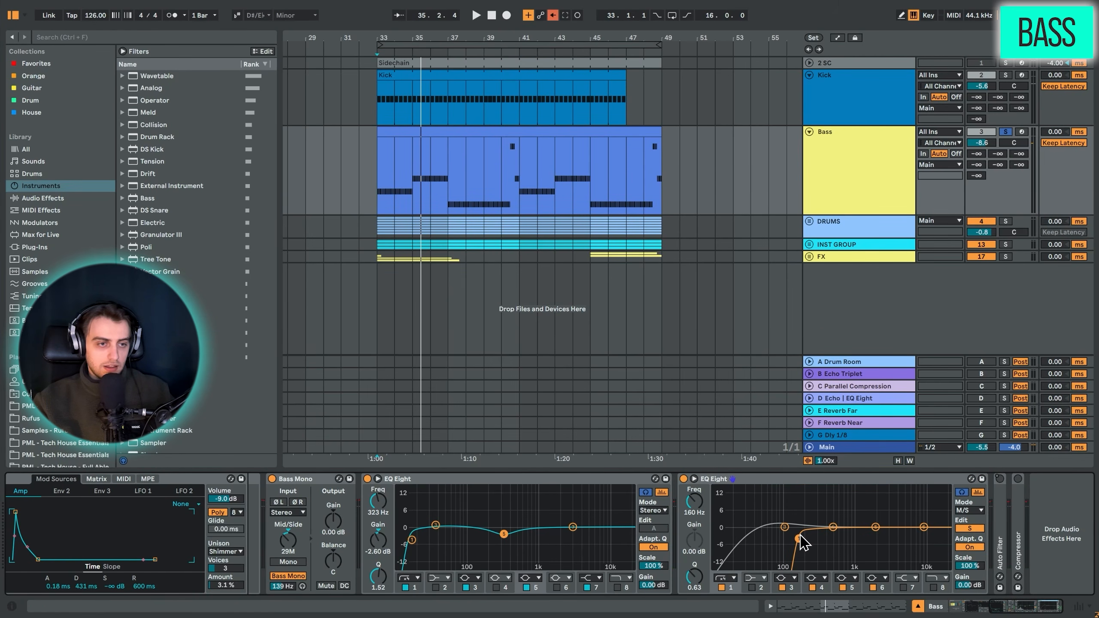
{"action": "key", "text": "space"}
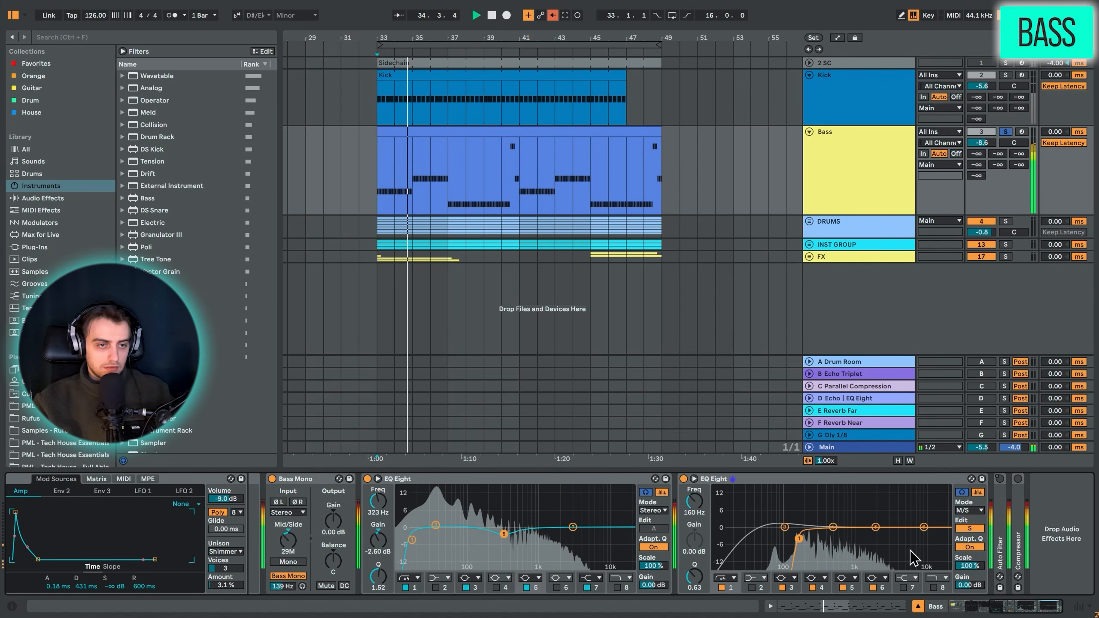
{"action": "key", "text": "space"}
Expand and turn on the Auto Filter on the Bass track.
{"action": "double_click", "coordinate": [1000, 554]}
{"action": "left_click_drag", "start_coordinate": [987, 607], "coordinate": [1061, 606]}
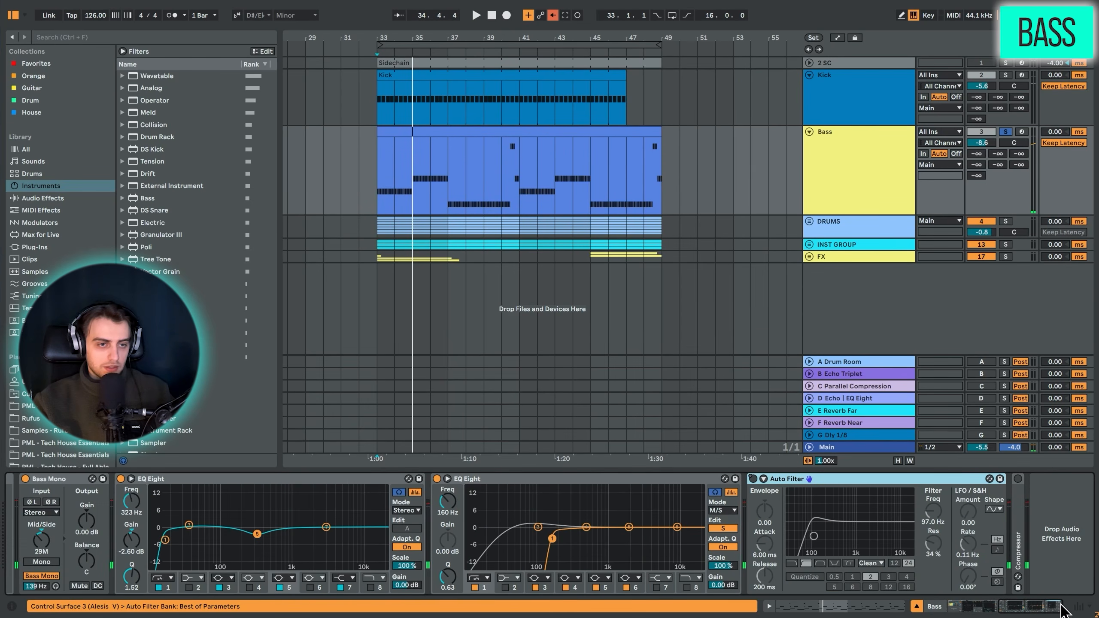
{"action": "left_click", "coordinate": [754, 478]}
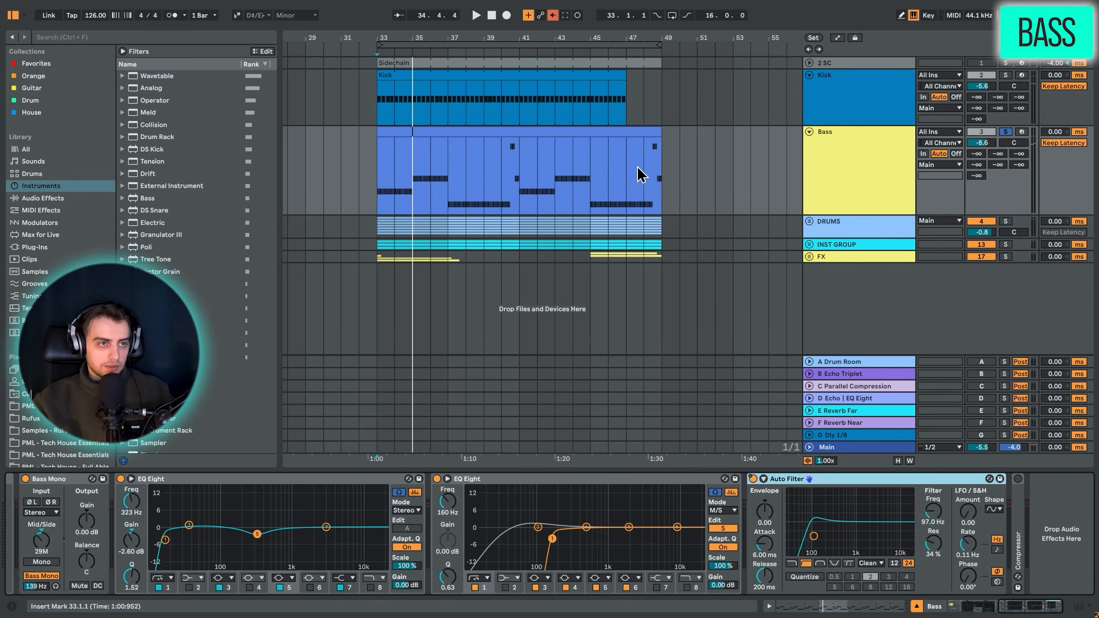
Re-enable the automation, show the Auto Filter's Device On automation and play the Bass from bar 47.
{"action": "left_click", "coordinate": [552, 15]}
{"action": "left_click", "coordinate": [626, 164]}
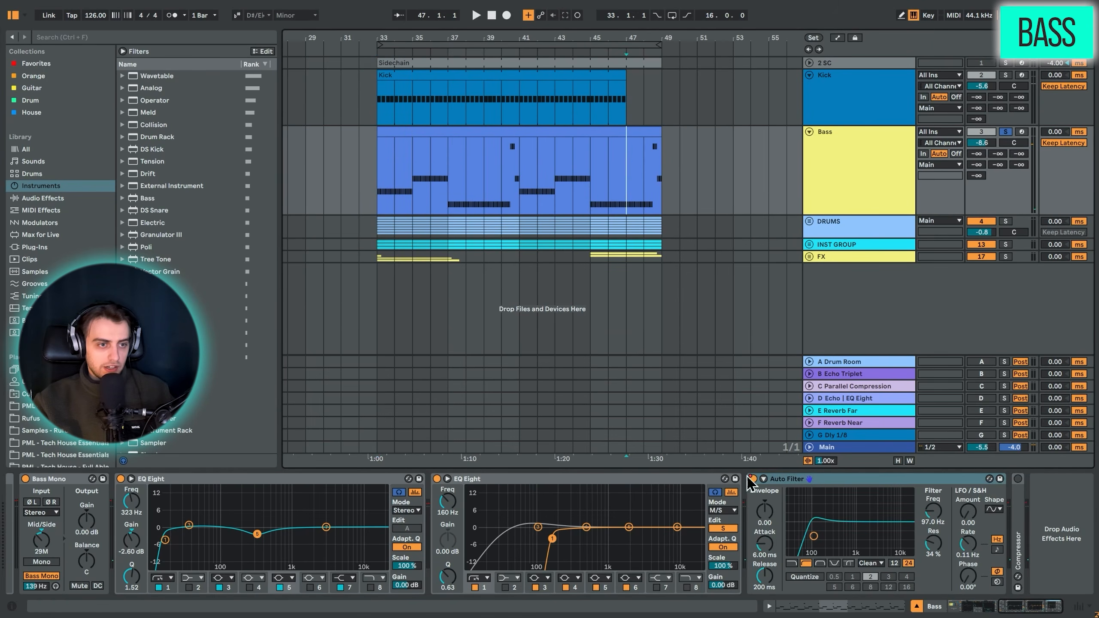
{"action": "key", "text": "a"}
{"action": "left_click_drag", "start_coordinate": [633, 37], "coordinate": [706, 109]}
{"action": "left_click_drag", "start_coordinate": [705, 171], "coordinate": [611, 173]}
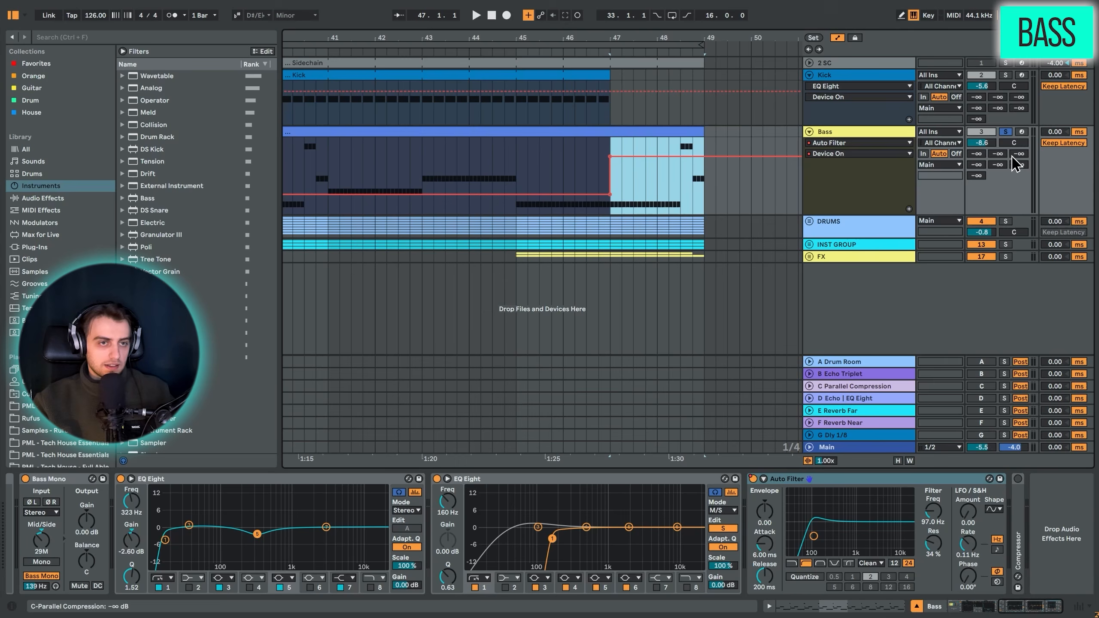
{"action": "key", "text": "space"}
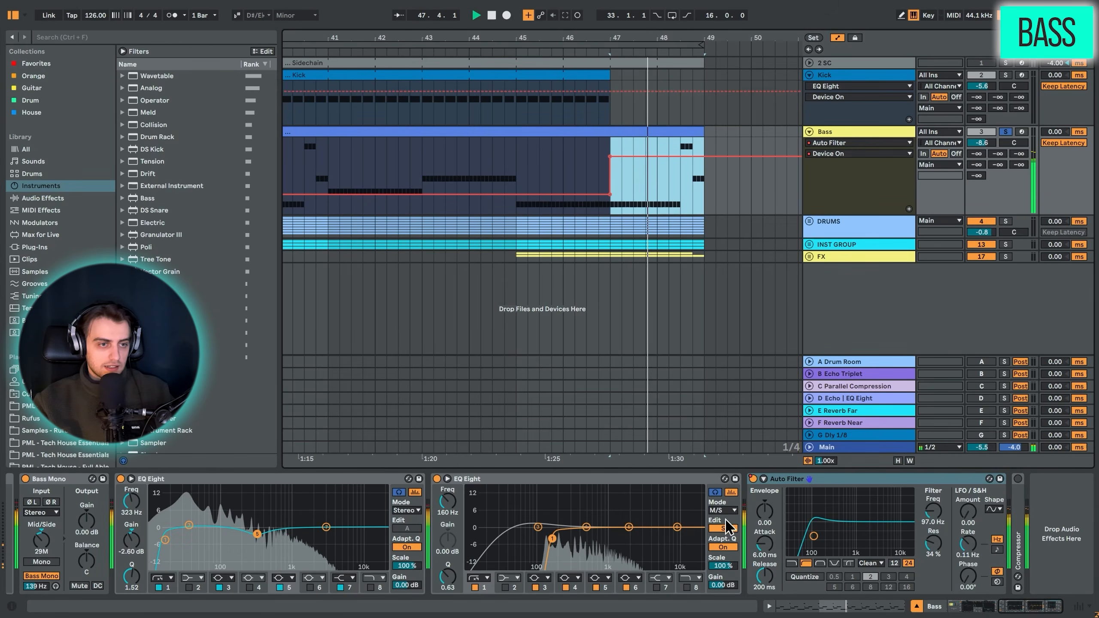
{"action": "key", "text": "space"}
Expand and turn on the Bass track's Compressor with its sidechain from 2 SC active.
{"action": "scroll", "coordinate": [640, 127], "scroll_direction": "down", "scroll_amount": 3}
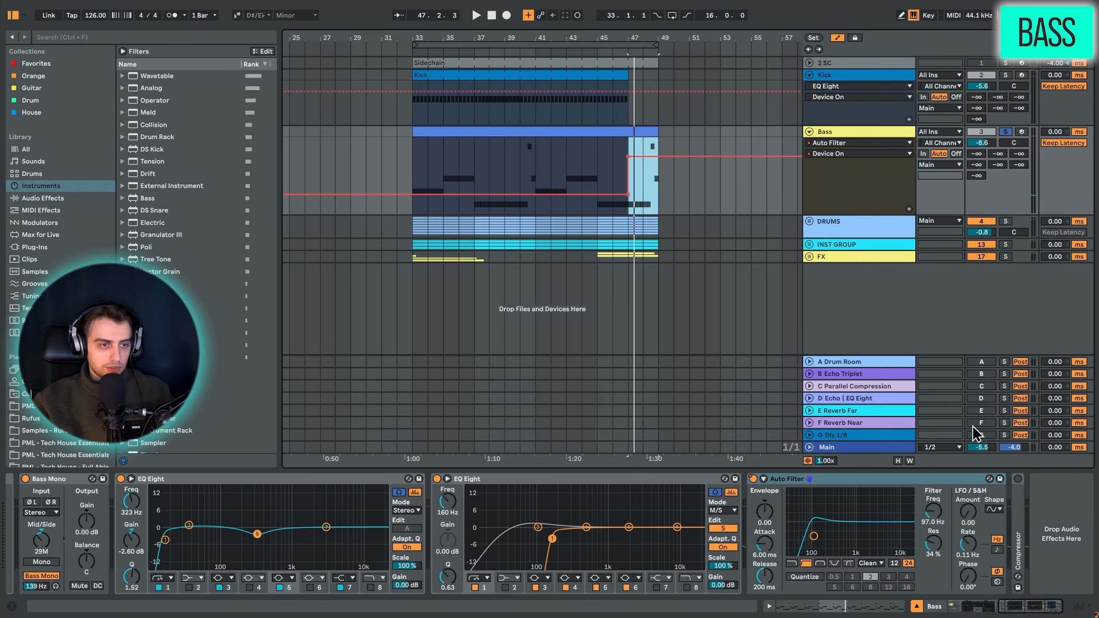
{"action": "double_click", "coordinate": [1018, 516]}
{"action": "left_click_drag", "start_coordinate": [982, 602], "coordinate": [1028, 610]}
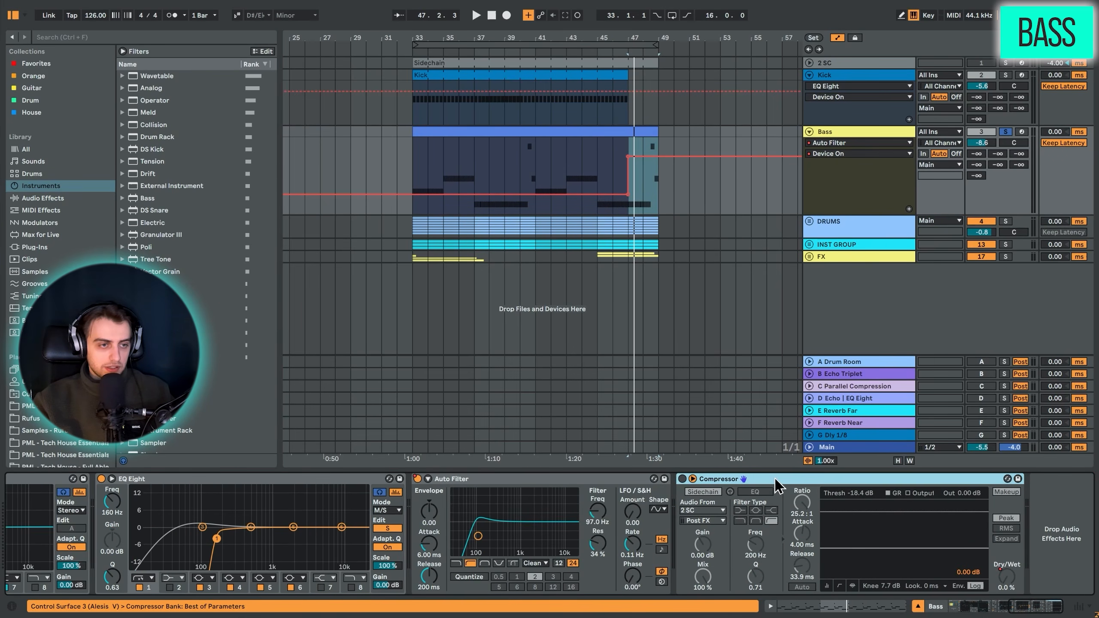
{"action": "left_click", "coordinate": [703, 492]}
Unfold the 2 SC track to compare its trigger pattern with the Kick, and fold the 2 SC, Kick and Bass tracks.
{"action": "left_click_drag", "start_coordinate": [507, 38], "coordinate": [477, 39]}
{"action": "left_click", "coordinate": [468, 91]}
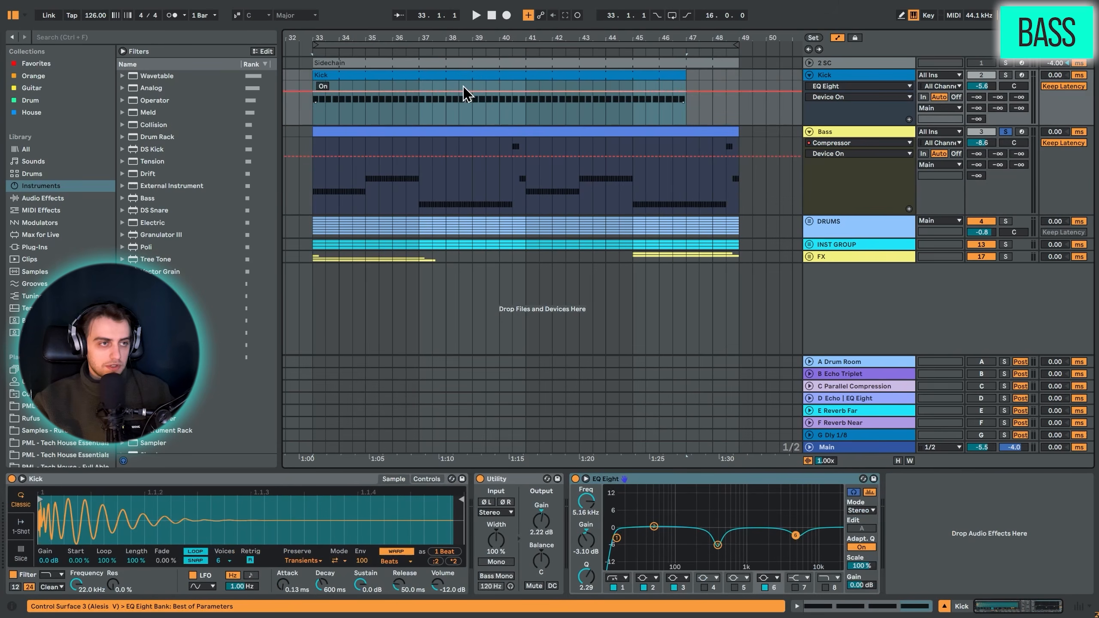
{"action": "left_click", "coordinate": [808, 63]}
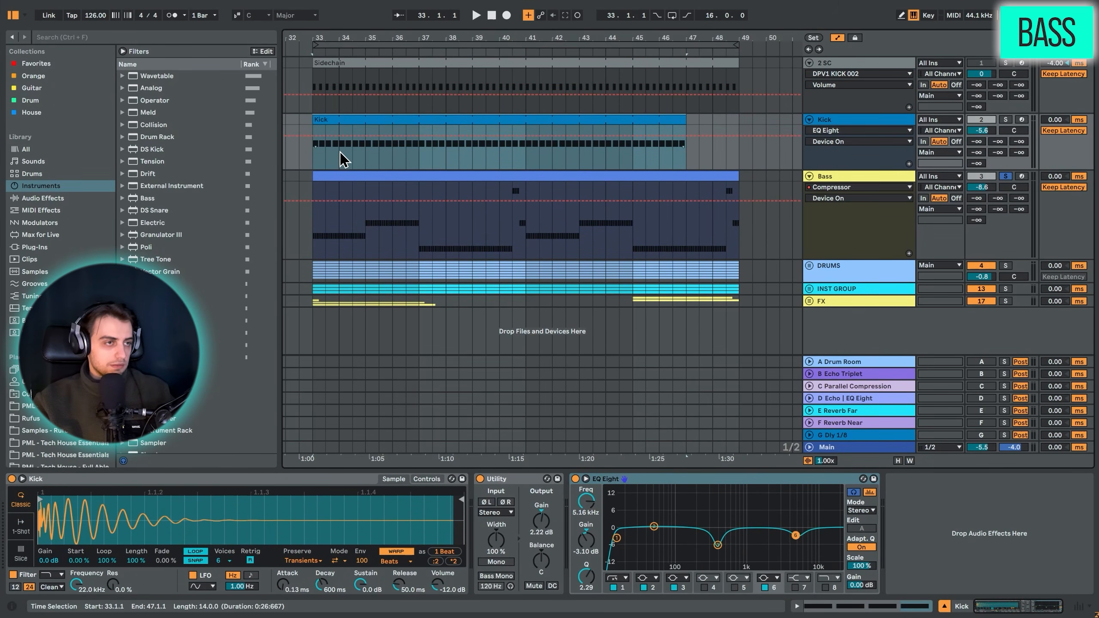
{"action": "left_click", "coordinate": [810, 120]}
{"action": "left_click", "coordinate": [809, 88]}
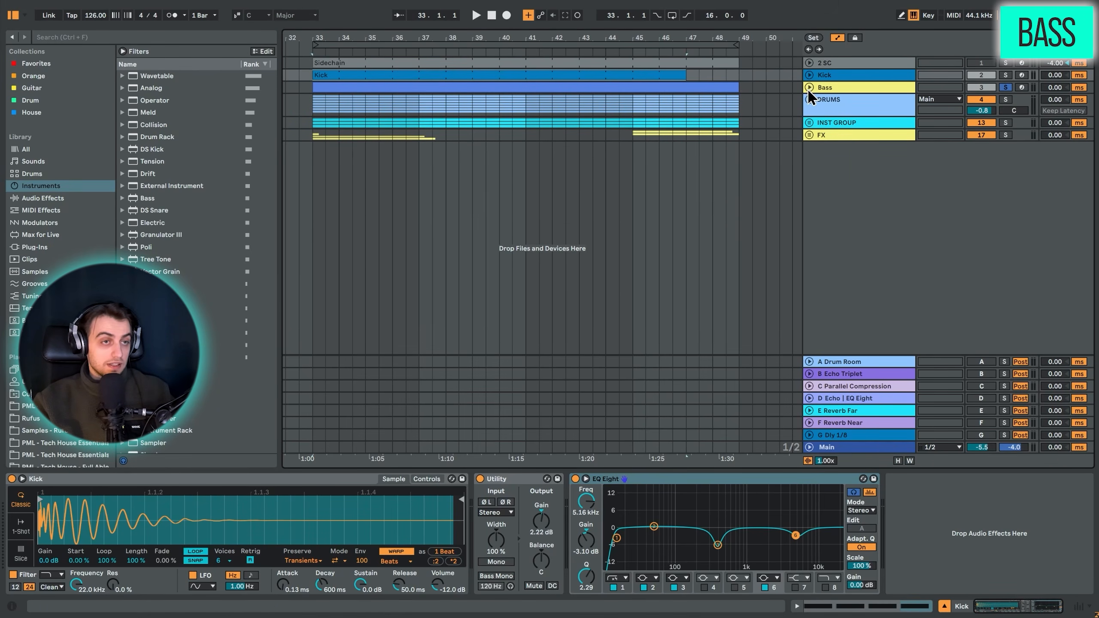
{"action": "left_click", "coordinate": [811, 88]}
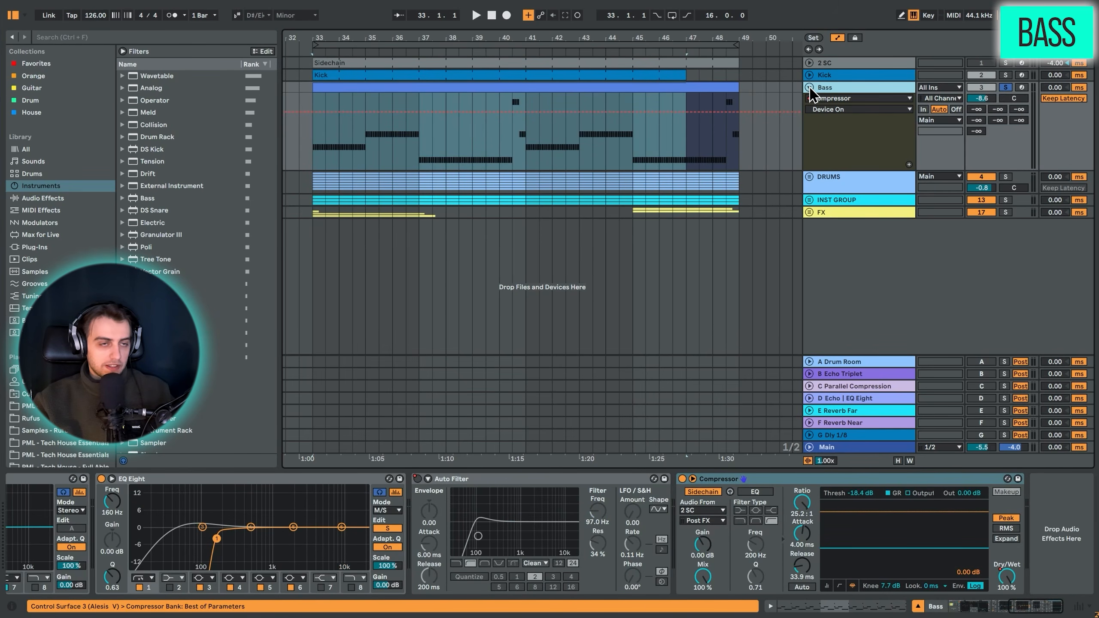
{"action": "left_click", "coordinate": [809, 88]}
Solo and unfold the DRUMS group, and fold its Hatloop 1 track.
{"action": "left_click", "coordinate": [819, 103]}
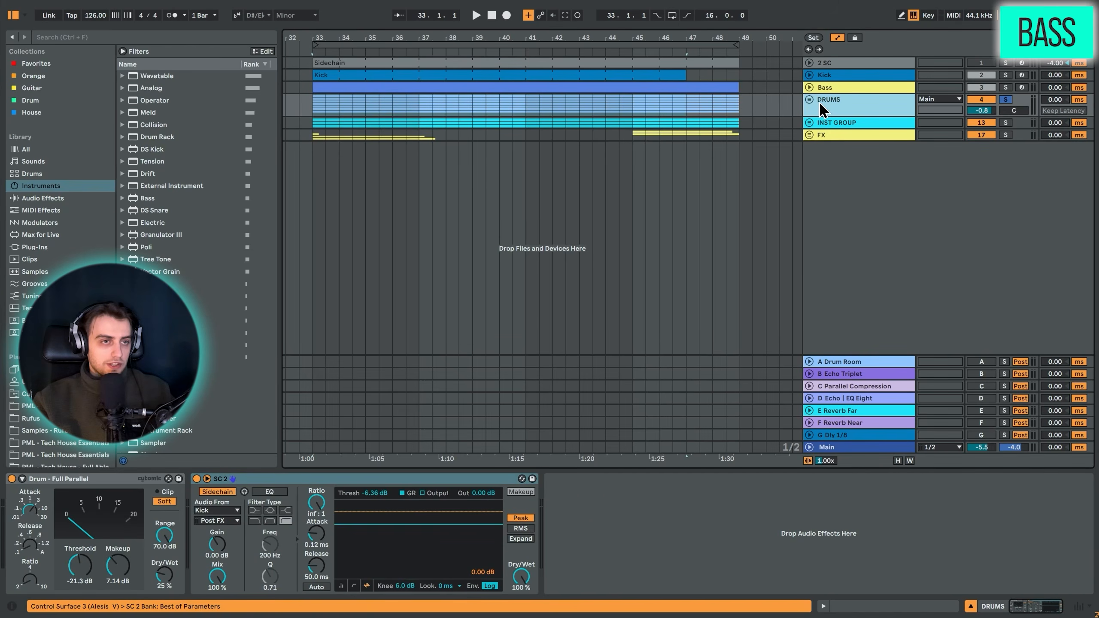
{"action": "left_click", "coordinate": [809, 99]}
{"action": "left_click", "coordinate": [813, 218]}
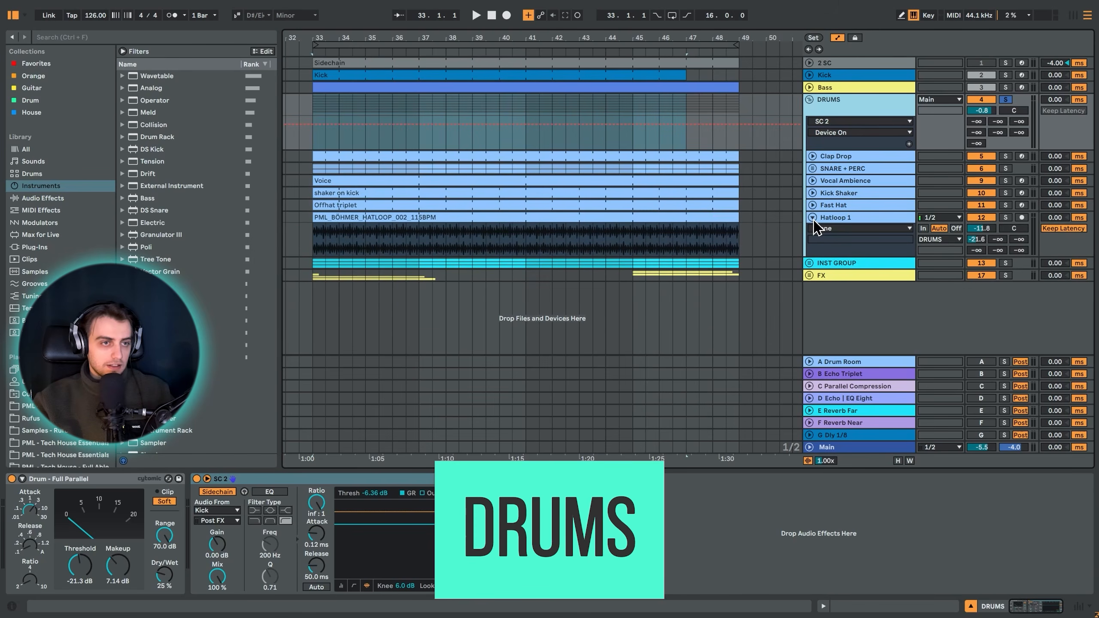
{"action": "left_click", "coordinate": [813, 218]}
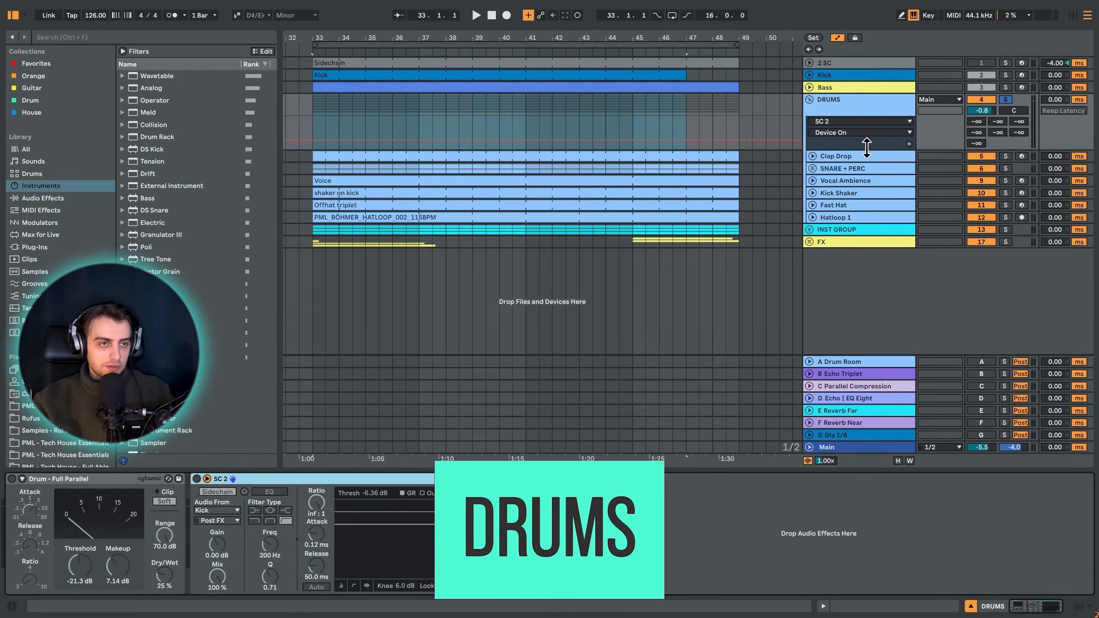
Solo the Clap Drop track, start playback, and expand its EQ Eight with the device turned on.
{"action": "left_click", "coordinate": [864, 157]}
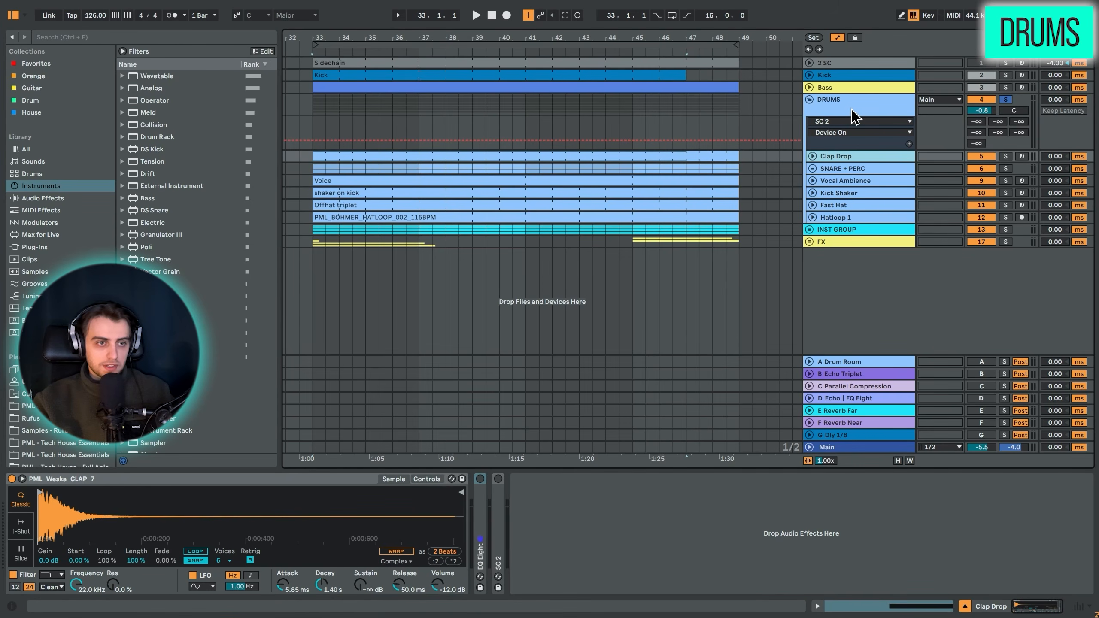
{"action": "left_click", "coordinate": [485, 498]}
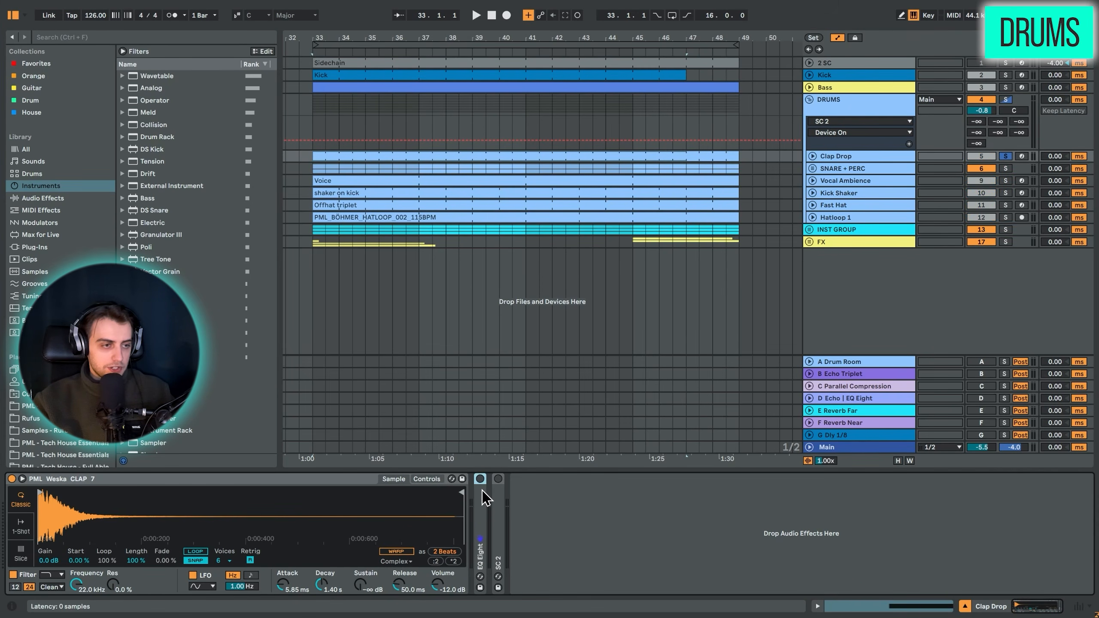
{"action": "key", "text": "space"}
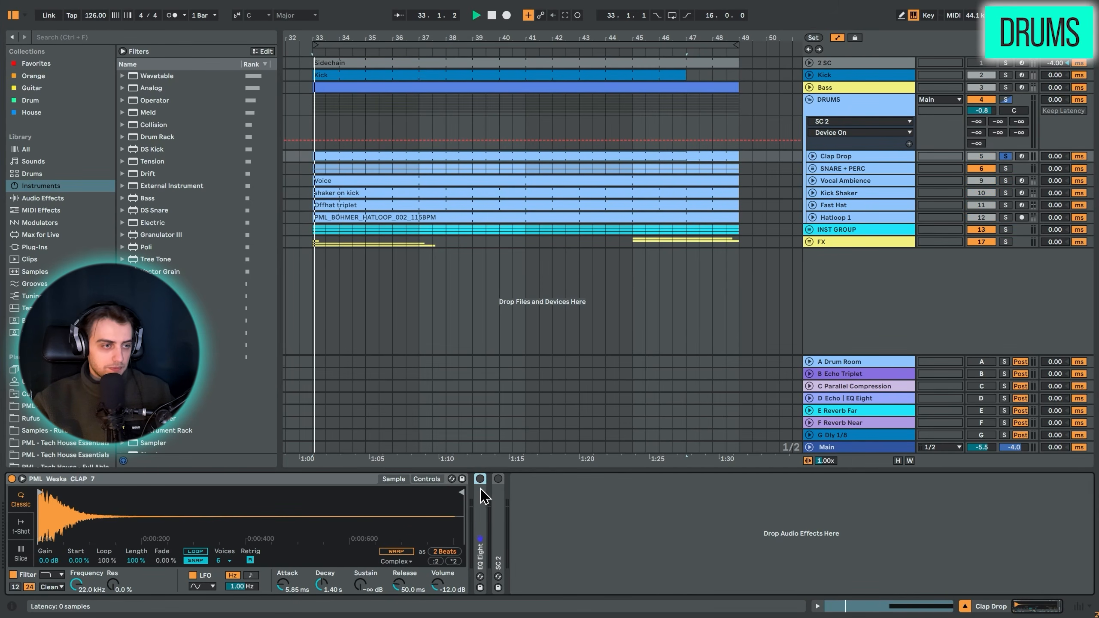
{"action": "double_click", "coordinate": [480, 492]}
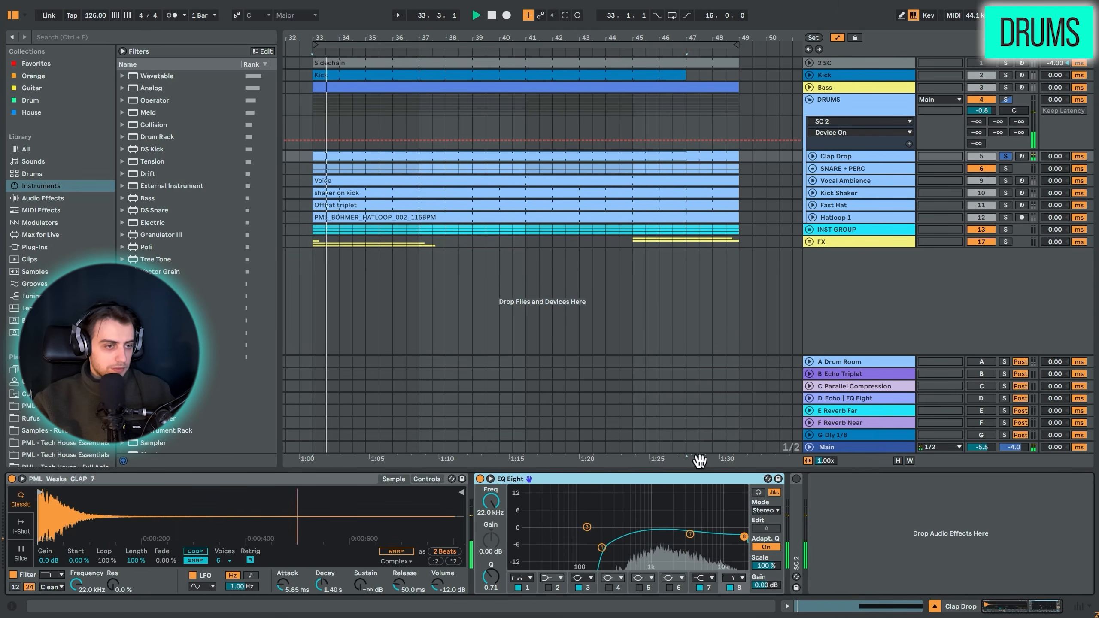
Turn on and expand the SC 2 sidechain compressor on the Clap Drop track.
{"action": "left_click", "coordinate": [796, 478]}
{"action": "double_click", "coordinate": [800, 500]}
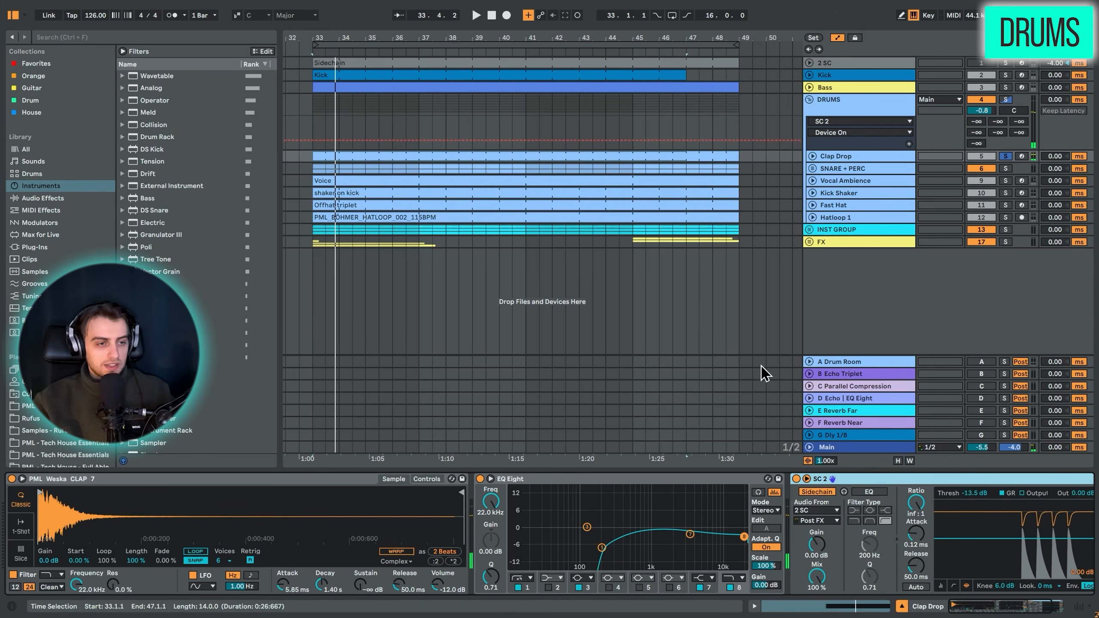
{"action": "left_click_drag", "start_coordinate": [995, 613], "coordinate": [1003, 613]}
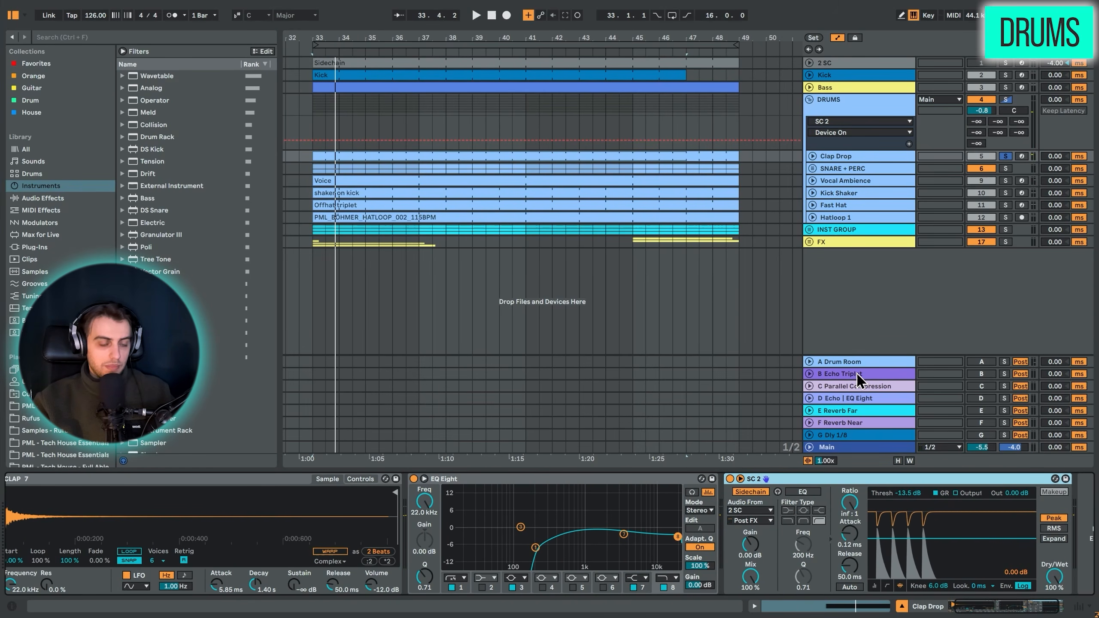
Select the return tracks from A Drum Room to G Dly 1/8 and turn them all on.
{"action": "left_click", "coordinate": [870, 365]}
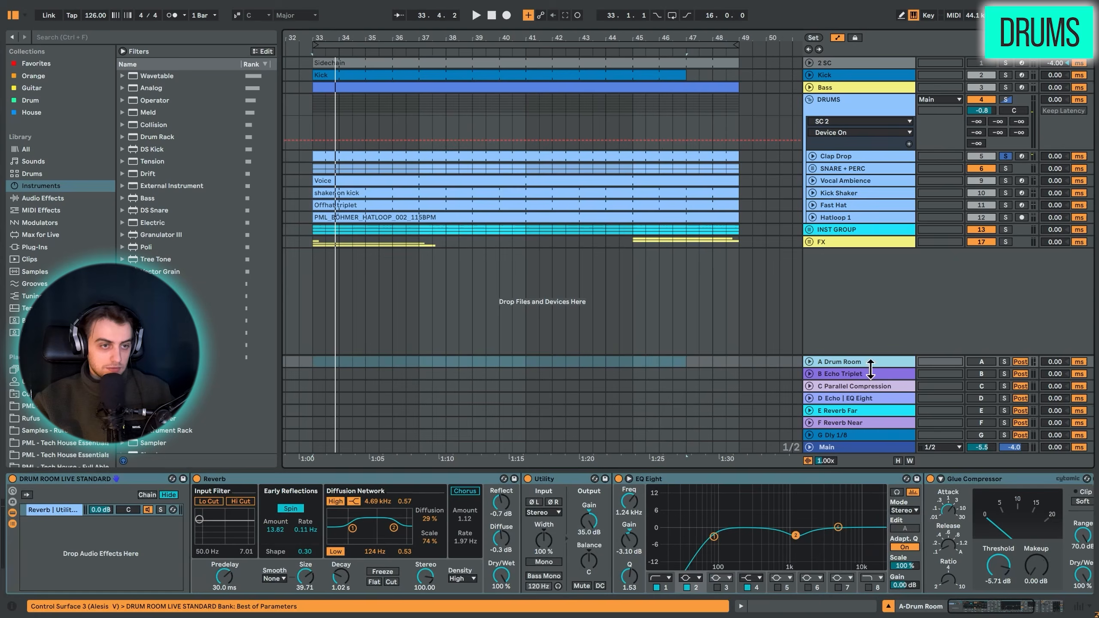
{"action": "left_click", "coordinate": [863, 435]}
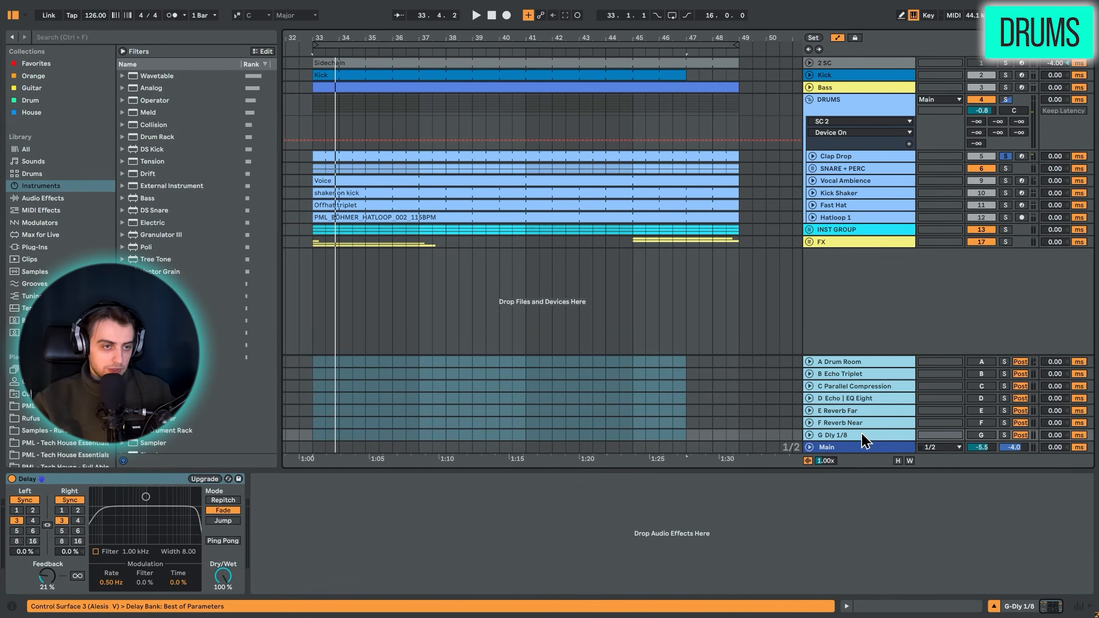
Unfold the Clap Drop track, show its A-Drum Room send automation and audition the clap with the reverb send.
{"action": "left_click", "coordinate": [827, 160]}
{"action": "left_click", "coordinate": [813, 156]}
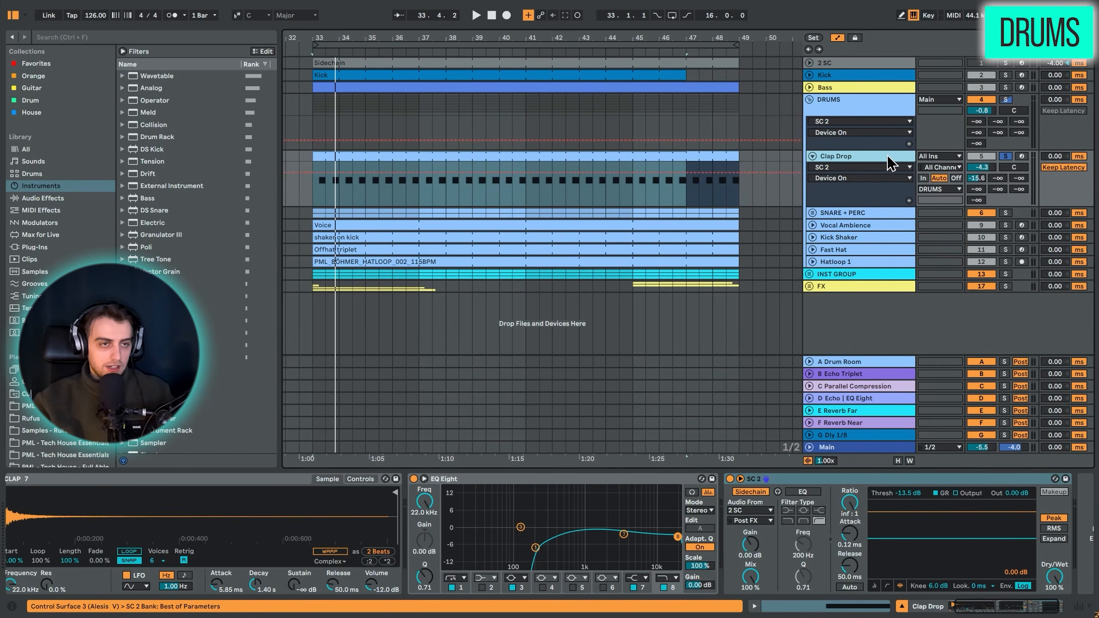
{"action": "left_click", "coordinate": [979, 178]}
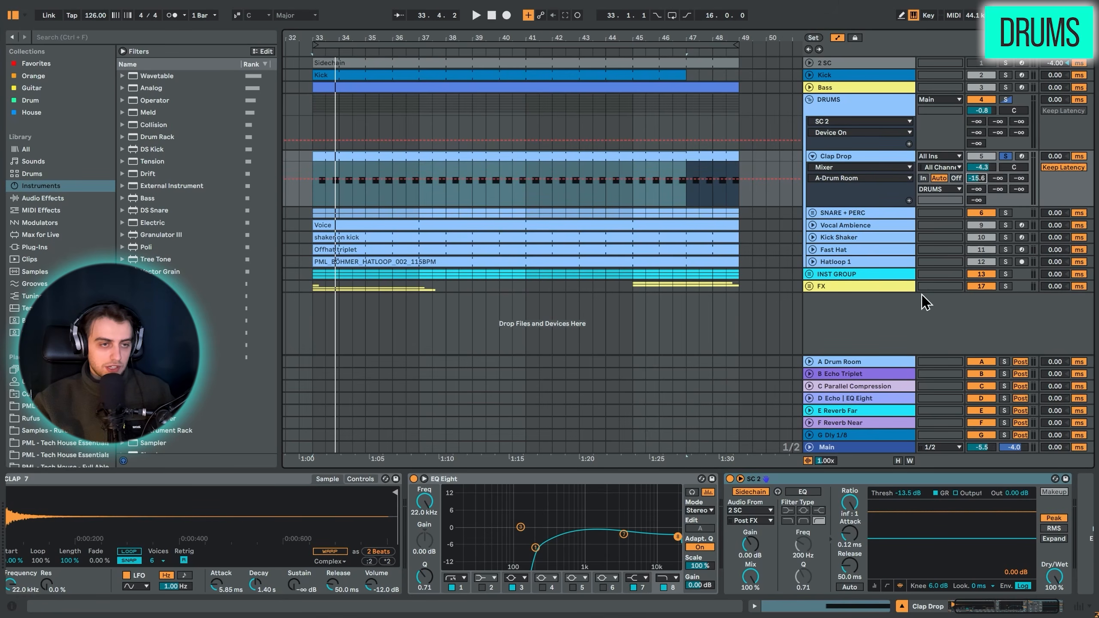
{"action": "left_click", "coordinate": [497, 173]}
{"action": "key", "text": "space"}
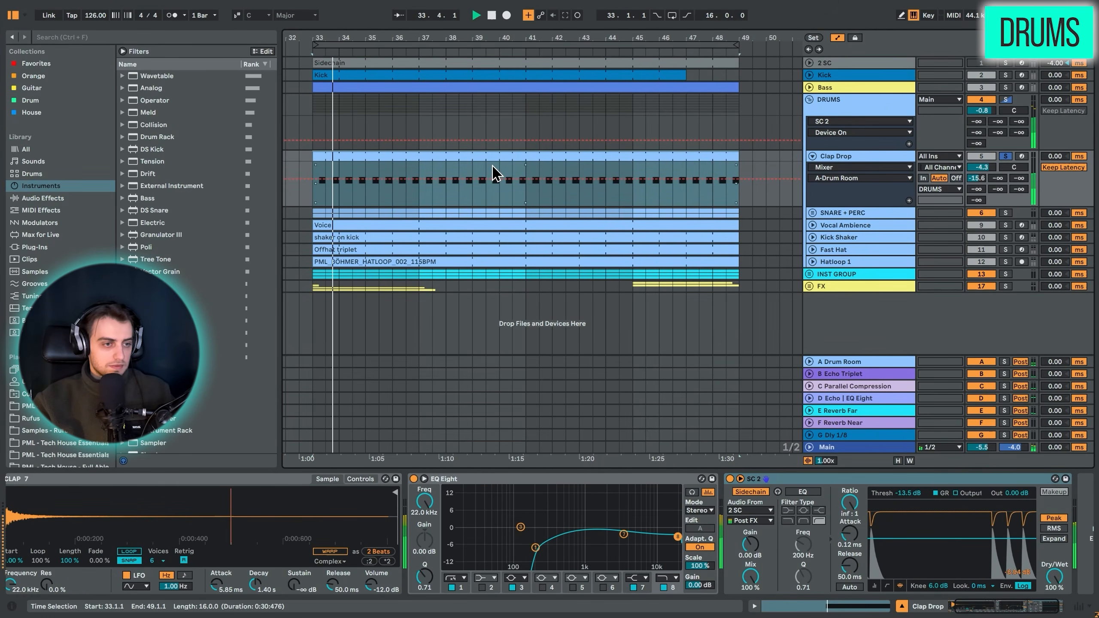
{"action": "key", "text": "space"}
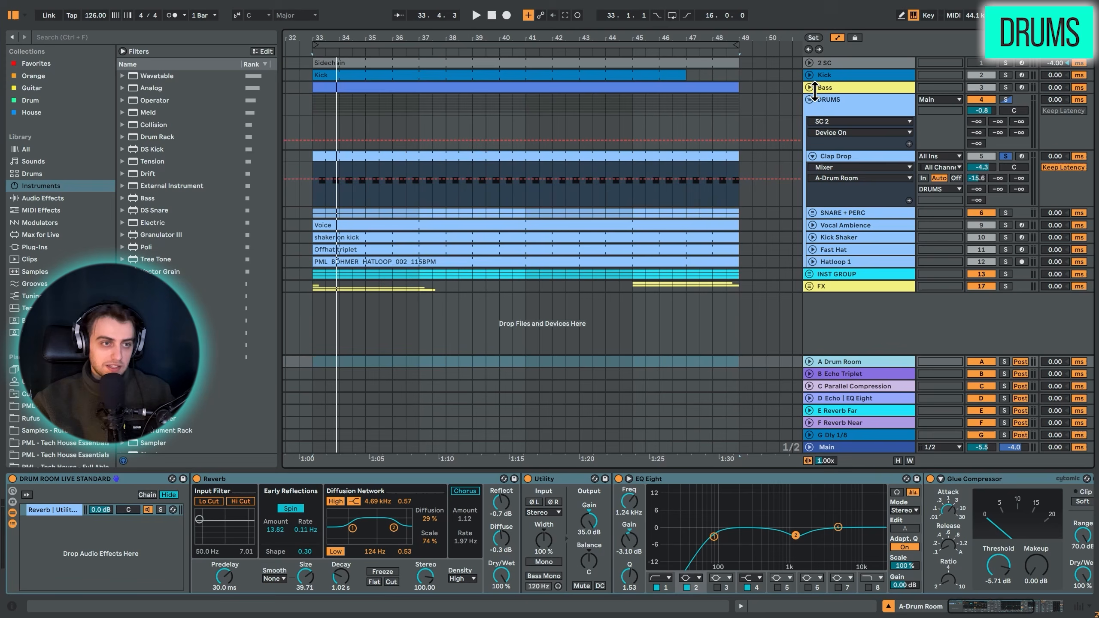
Select and unfold the SNARE + PERC group.
{"action": "left_click", "coordinate": [840, 217]}
{"action": "left_click", "coordinate": [812, 213]}
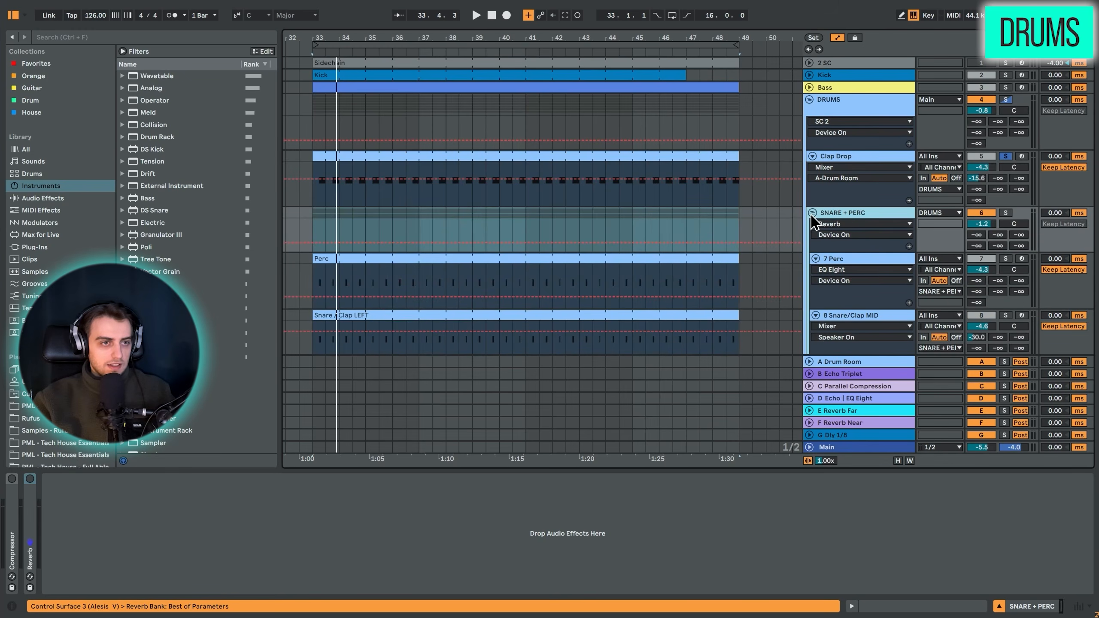
Select and solo the 7 Perc track, audition it, and turn on and expand its EQ Eight.
{"action": "scroll", "coordinate": [844, 237], "scroll_direction": "down", "scroll_amount": 3}
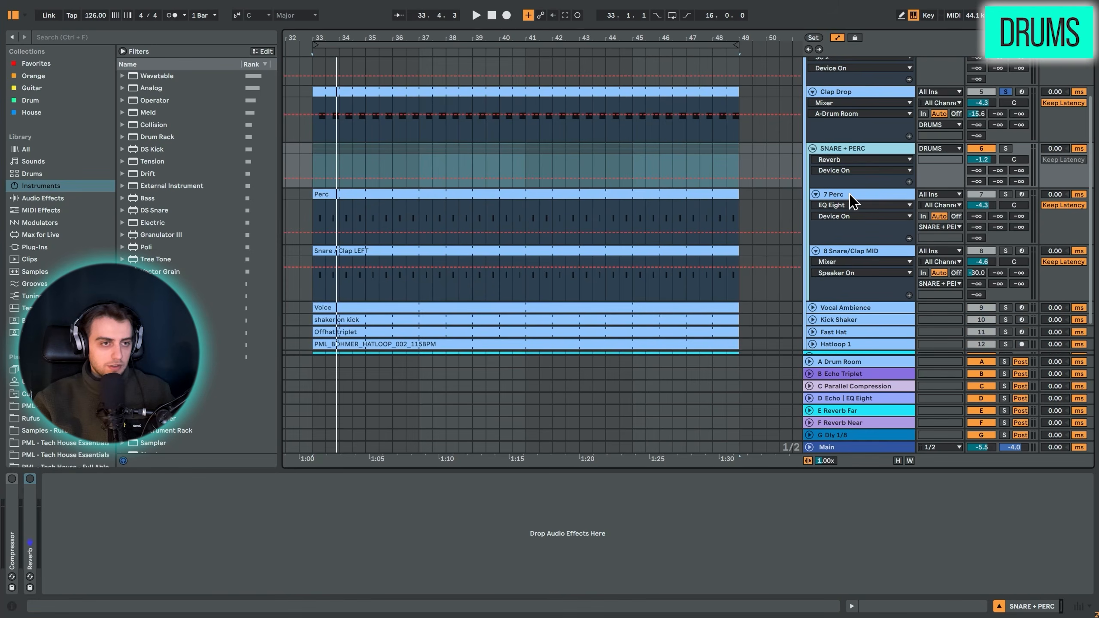
{"action": "left_click", "coordinate": [850, 196]}
{"action": "left_click", "coordinate": [1006, 194]}
{"action": "key", "text": "space"}
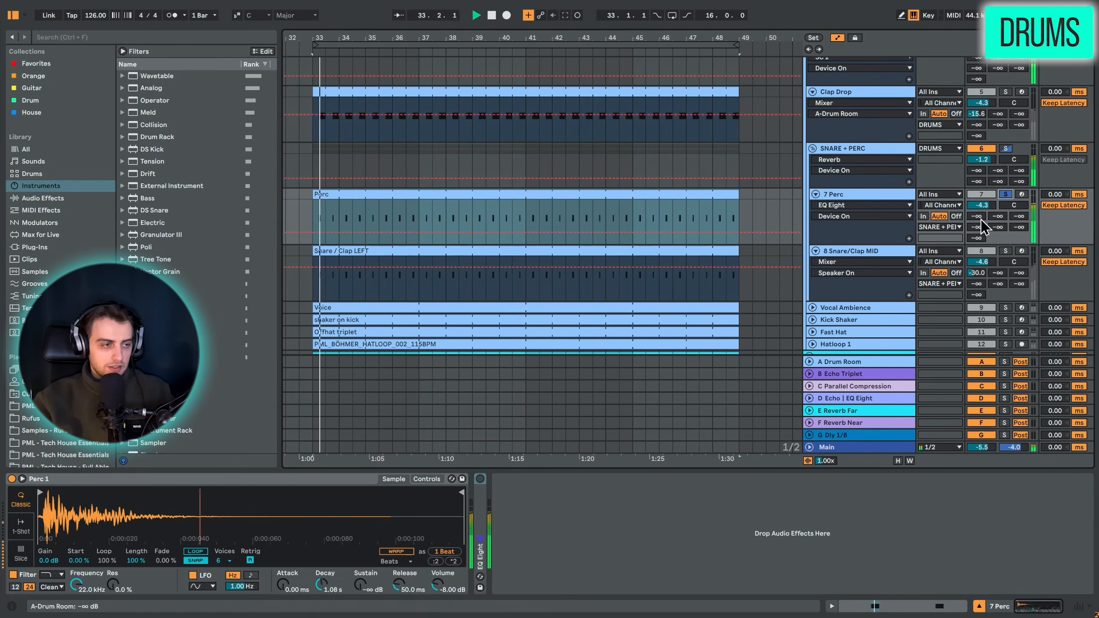
{"action": "double_click", "coordinate": [482, 478]}
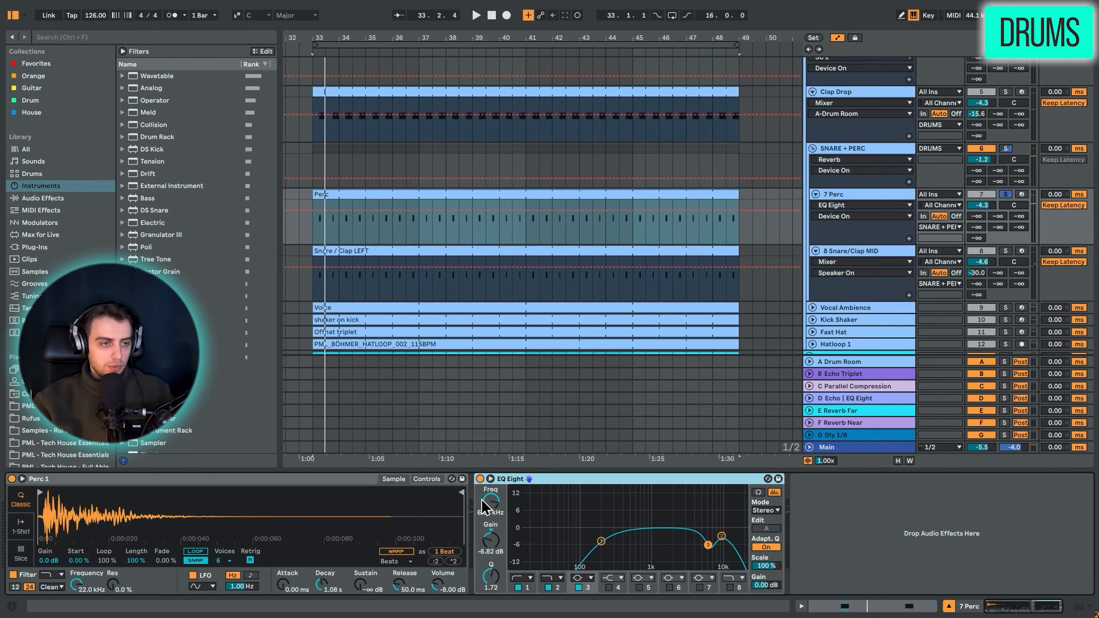
Select and solo the 8 Snare/Clap MID track and turn on and expand its EQ Eight.
{"action": "left_click", "coordinate": [850, 252]}
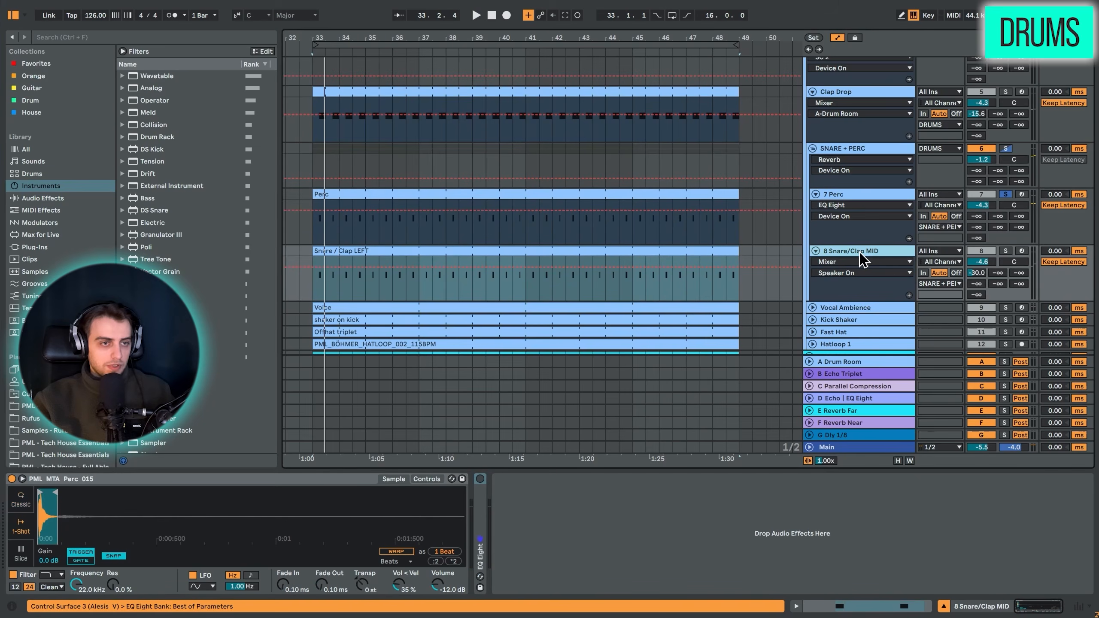
{"action": "left_click", "coordinate": [1000, 251]}
{"action": "left_click", "coordinate": [835, 251]}
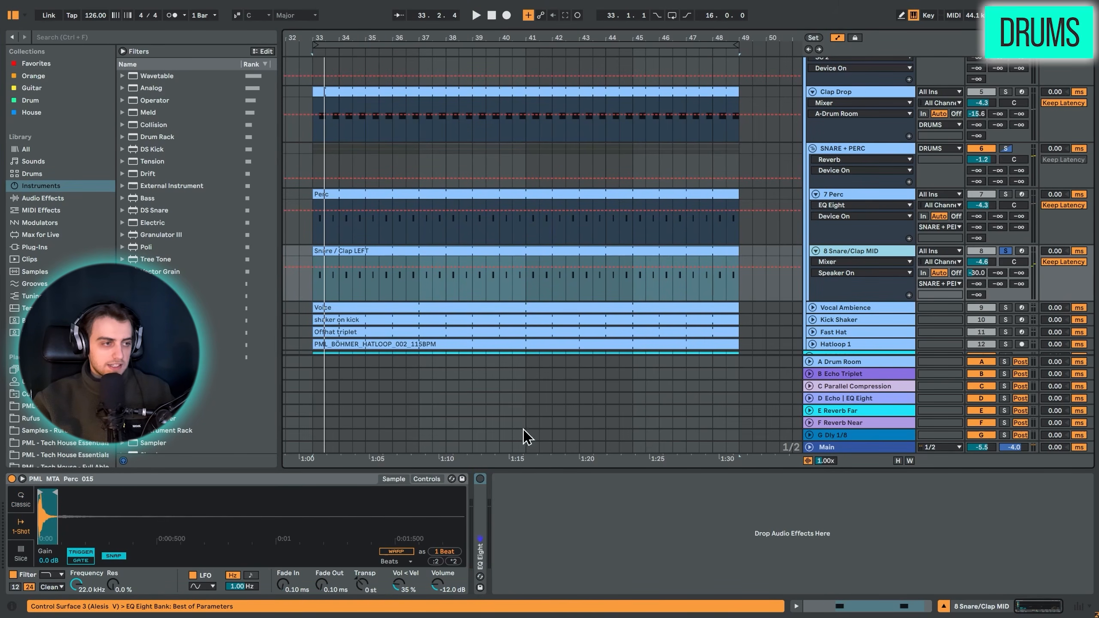
{"action": "double_click", "coordinate": [481, 511]}
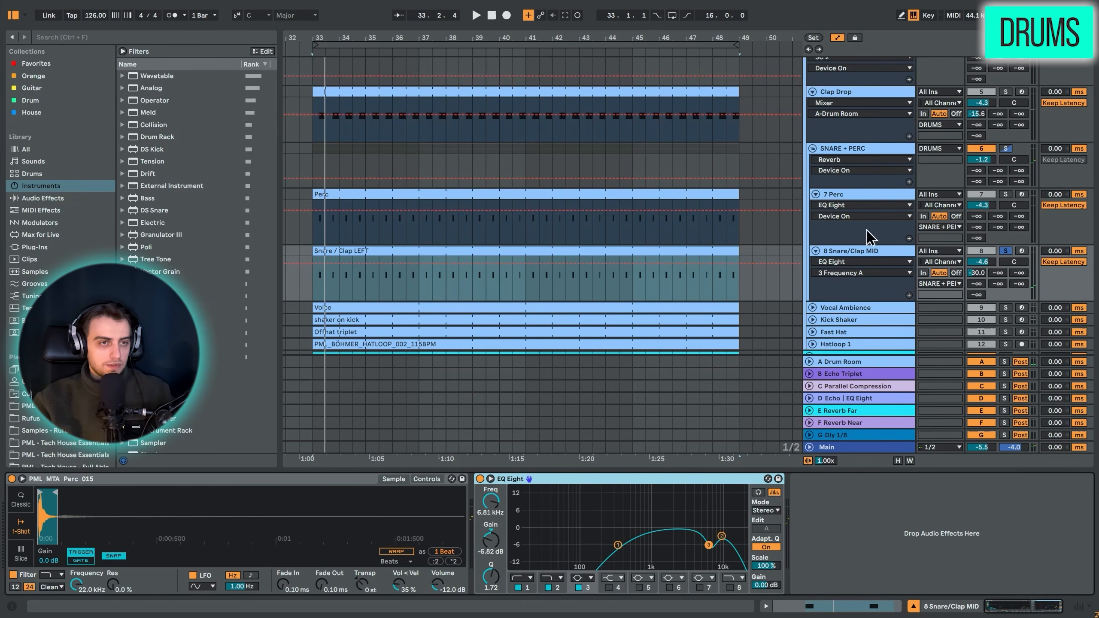
Solo the SNARE + PERC group and turn on and expand its Compressor and Reverb.
{"action": "left_click", "coordinate": [863, 187]}
{"action": "left_click", "coordinate": [1006, 149]}
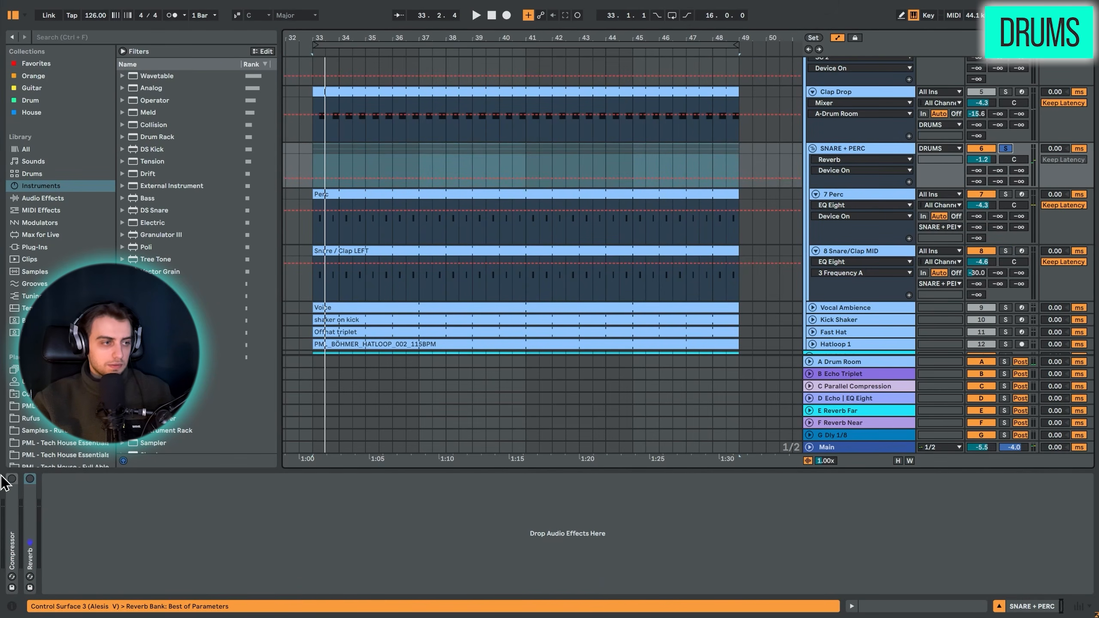
{"action": "double_click", "coordinate": [11, 502]}
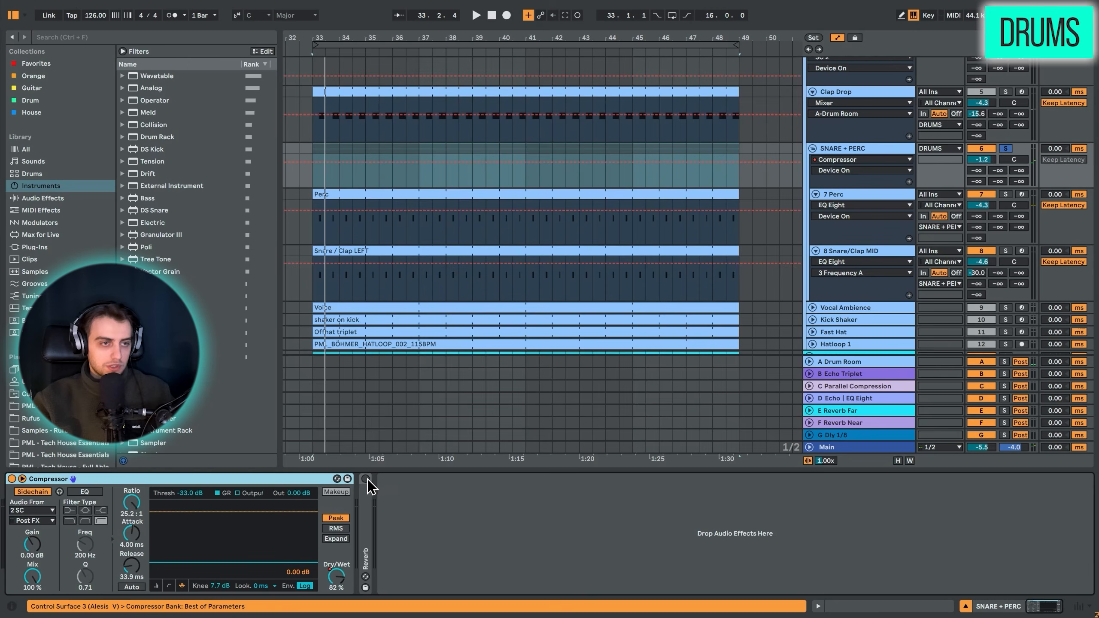
{"action": "double_click", "coordinate": [366, 505]}
Audition the soloed SNARE + PERC group through its Compressor and Reverb.
{"action": "key", "text": "space"}
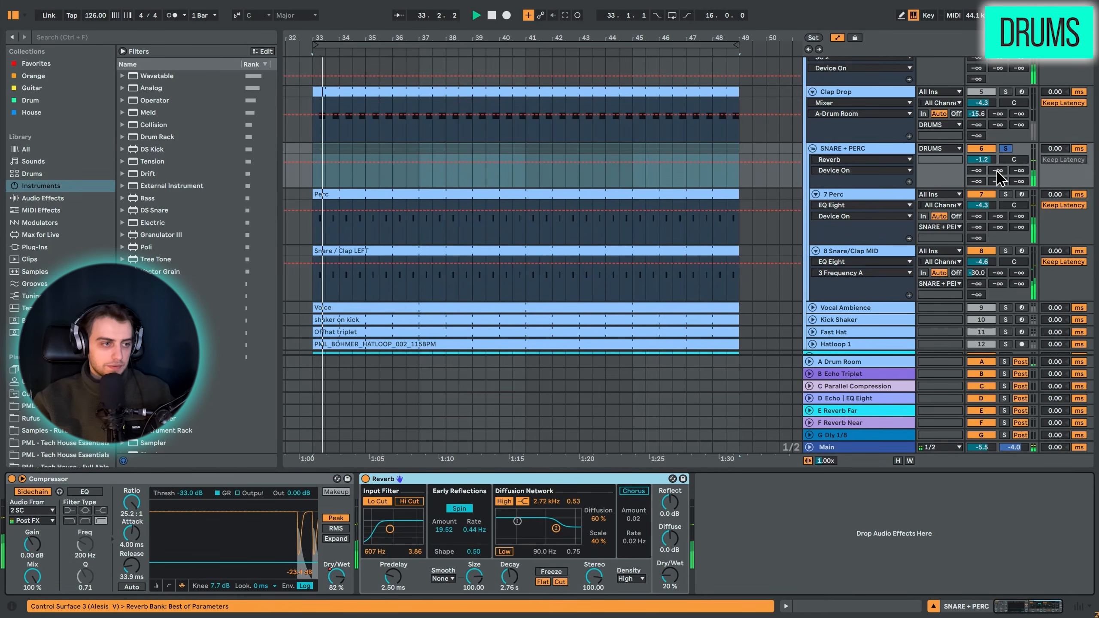
{"action": "key", "text": "space"}
{"action": "left_click", "coordinate": [65, 478]}
{"action": "left_click", "coordinate": [432, 479]}
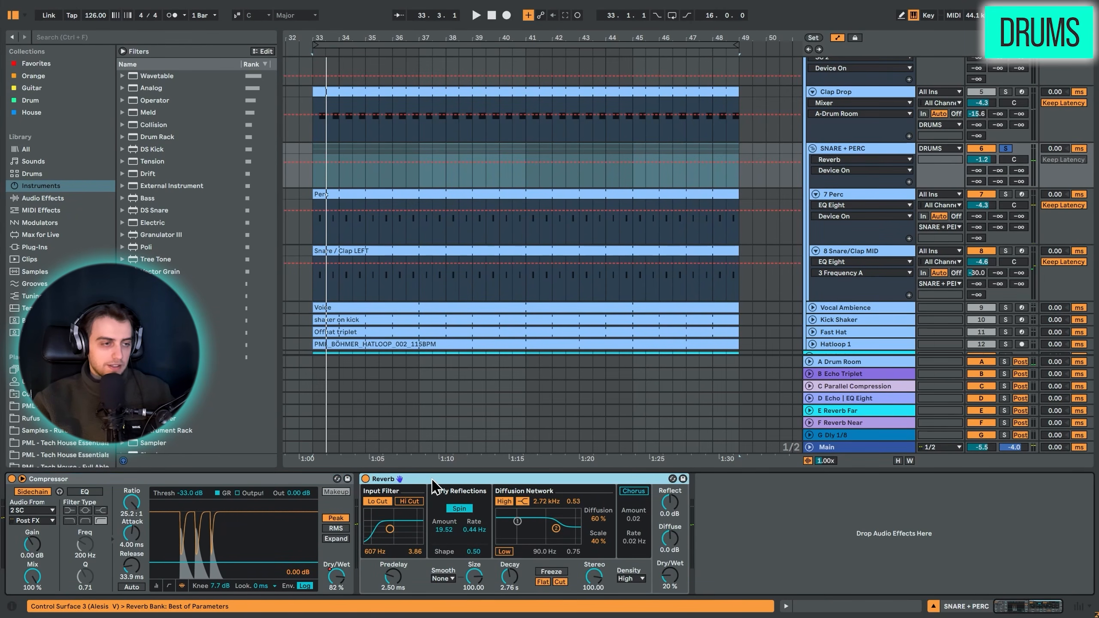
{"action": "key", "text": "space"}
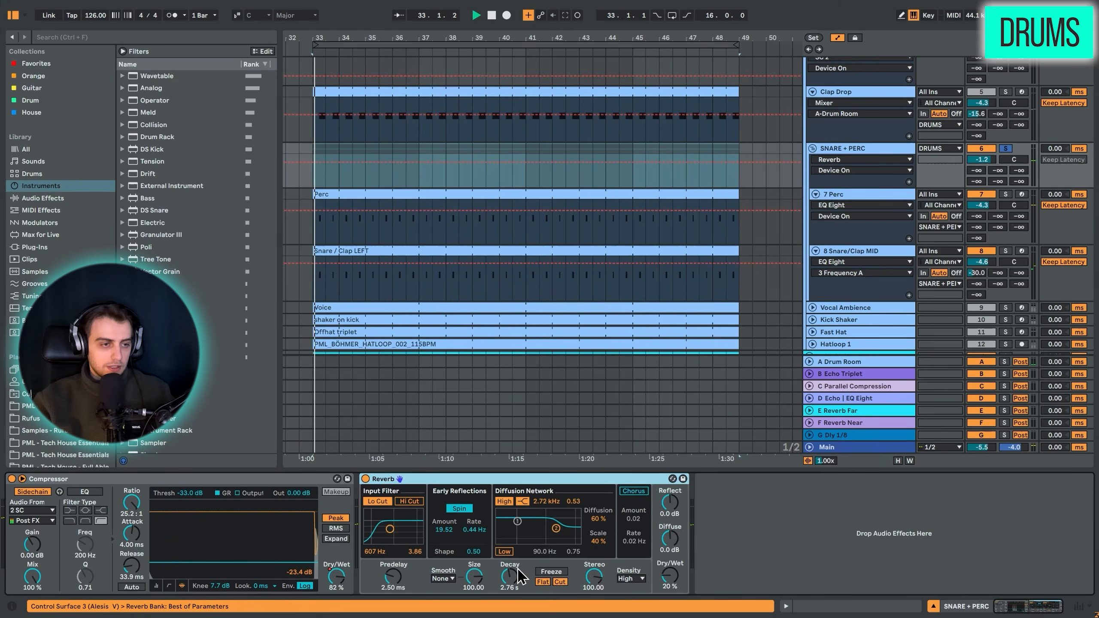
{"action": "key", "text": "space"}
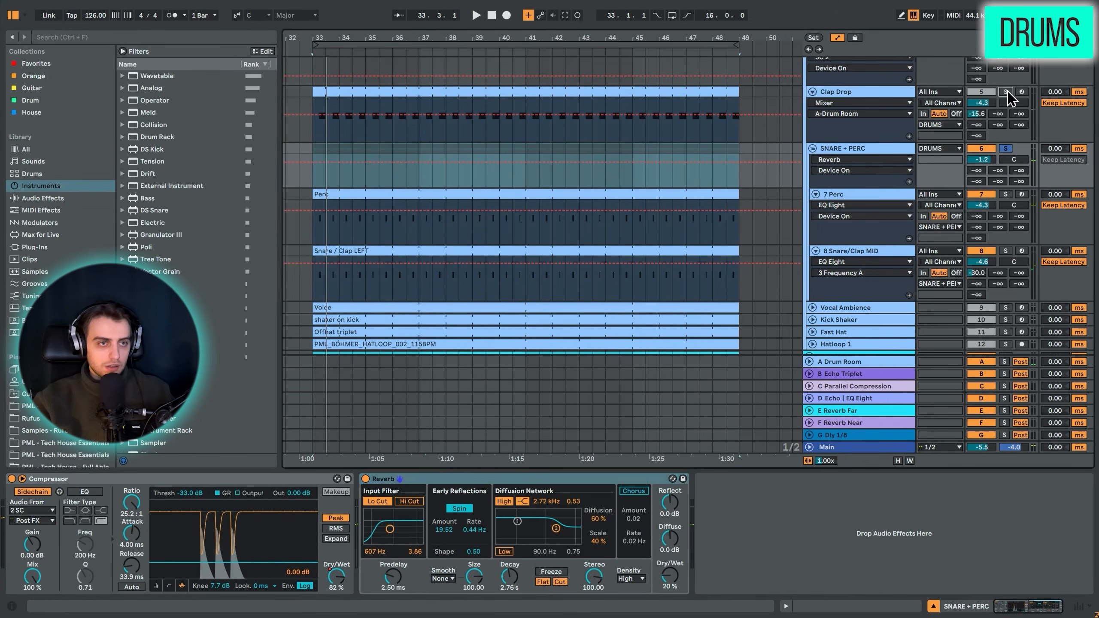
Solo the Clap Drop track alongside the SNARE + PERC group, audition them together and fold the group.
{"action": "left_click", "coordinate": [1005, 92]}
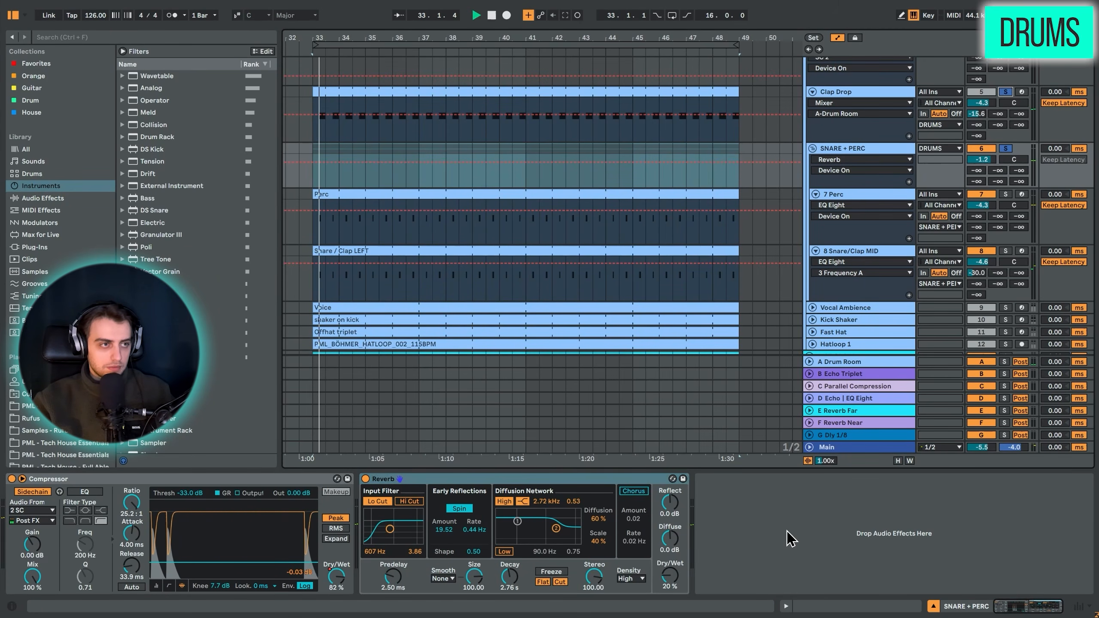
{"action": "scroll", "coordinate": [572, 192], "scroll_direction": "down", "scroll_amount": 2}
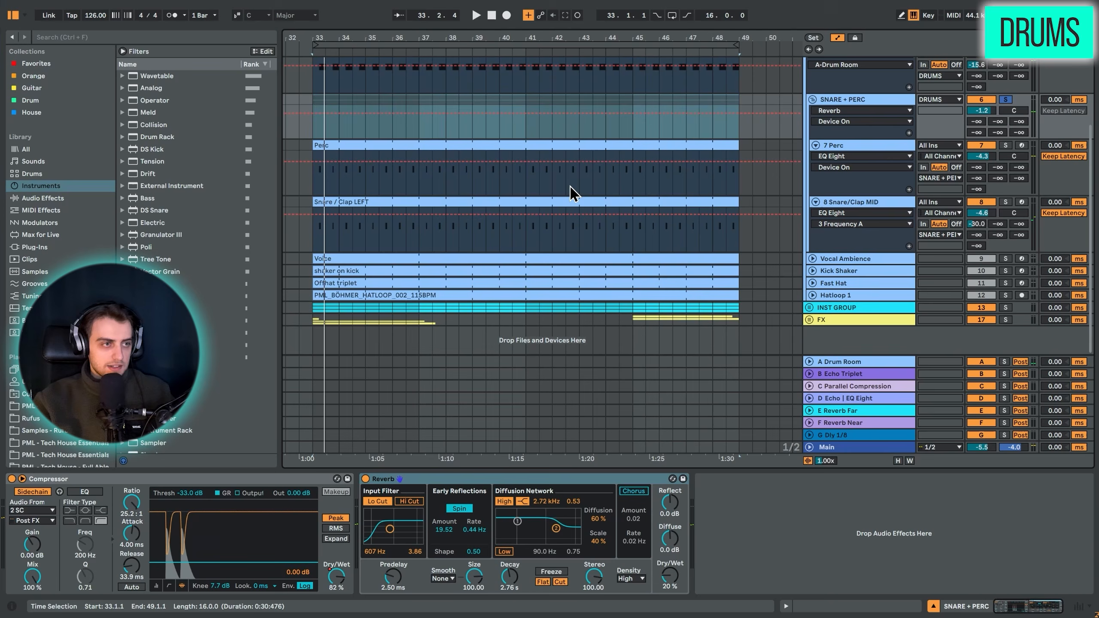
{"action": "left_click", "coordinate": [813, 100]}
Solo, select and unfold the Vocal Ambience track and audition it without its effects.
{"action": "left_click", "coordinate": [1005, 225]}
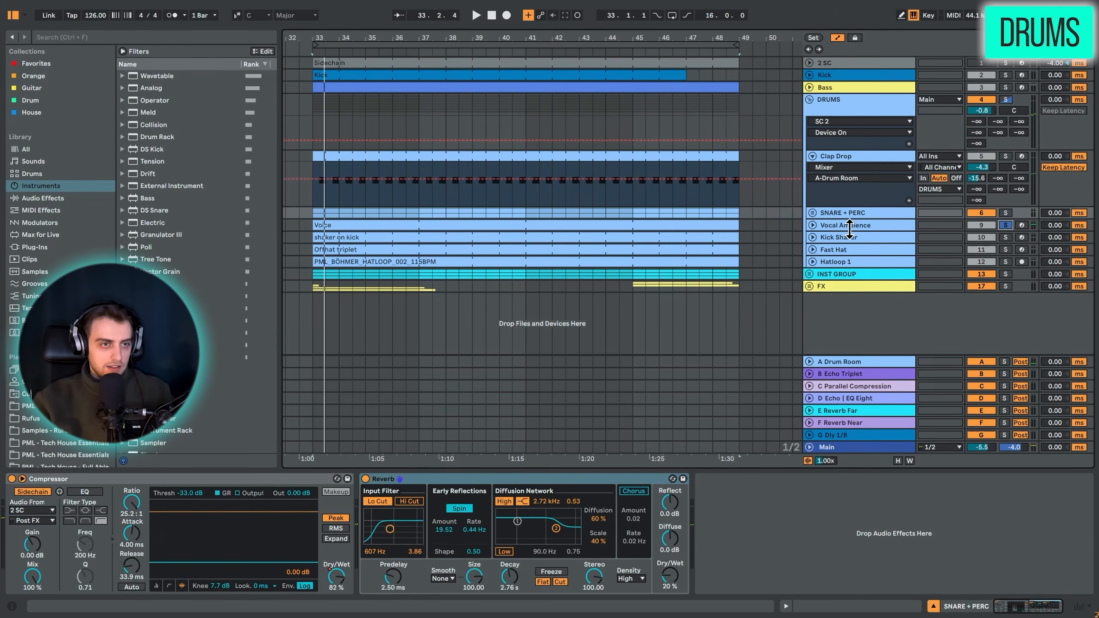
{"action": "left_click", "coordinate": [849, 226]}
{"action": "left_click", "coordinate": [812, 225]}
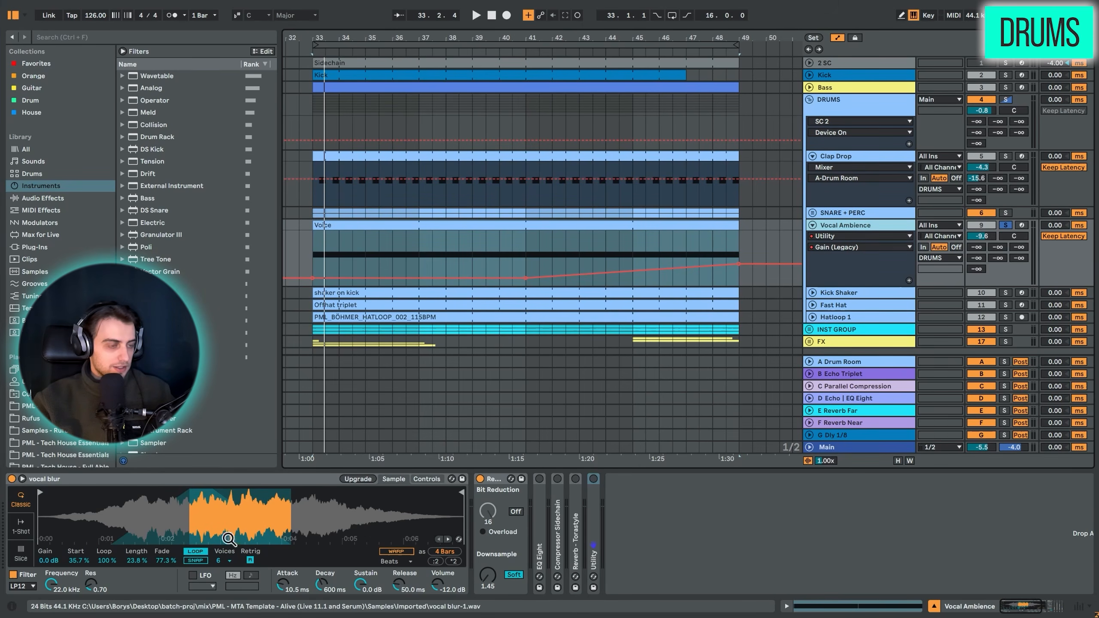
{"action": "double_click", "coordinate": [485, 479]}
{"action": "key", "text": "space"}
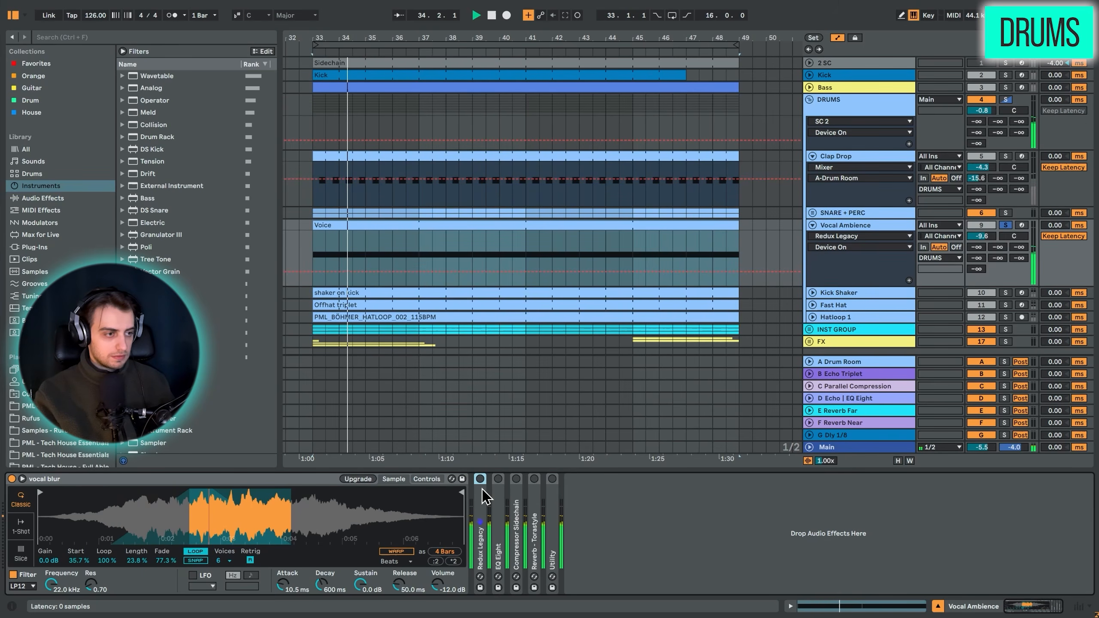
Turn on and expand Redux Legacy and EQ Eight on the Vocal Ambience track, and select the EQ's first band.
{"action": "double_click", "coordinate": [485, 498]}
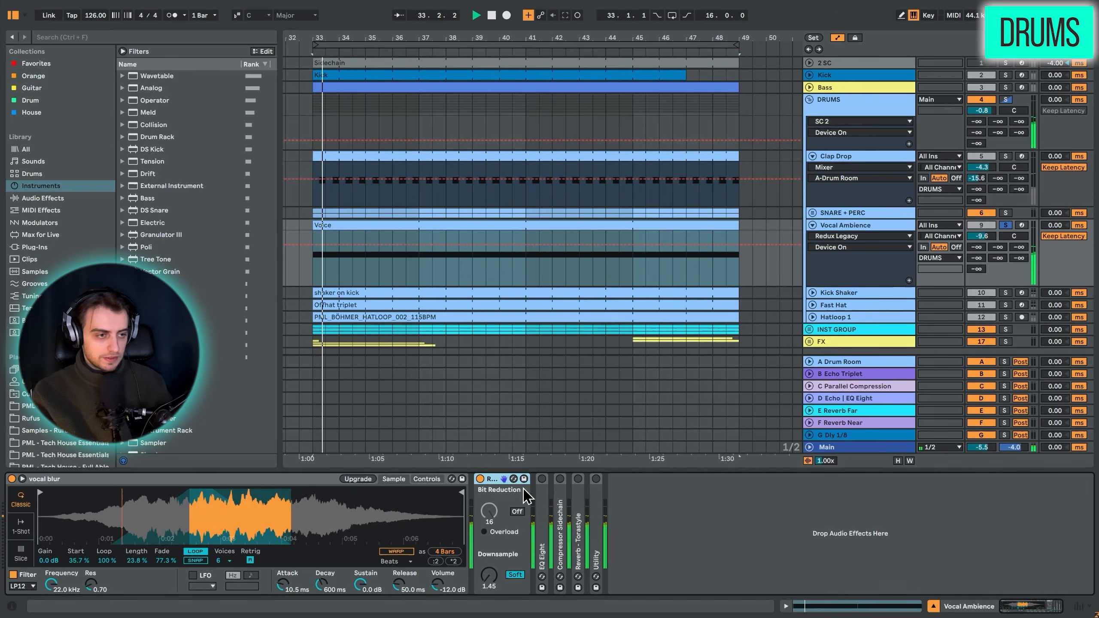
{"action": "left_click", "coordinate": [545, 493]}
{"action": "double_click", "coordinate": [544, 500]}
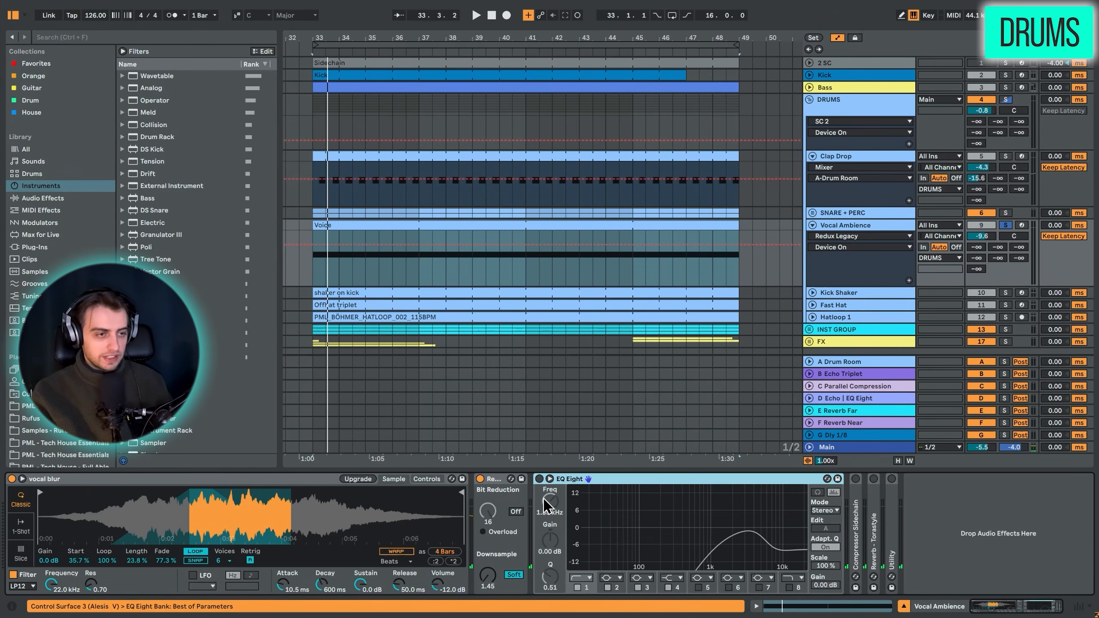
{"action": "left_click", "coordinate": [540, 479]}
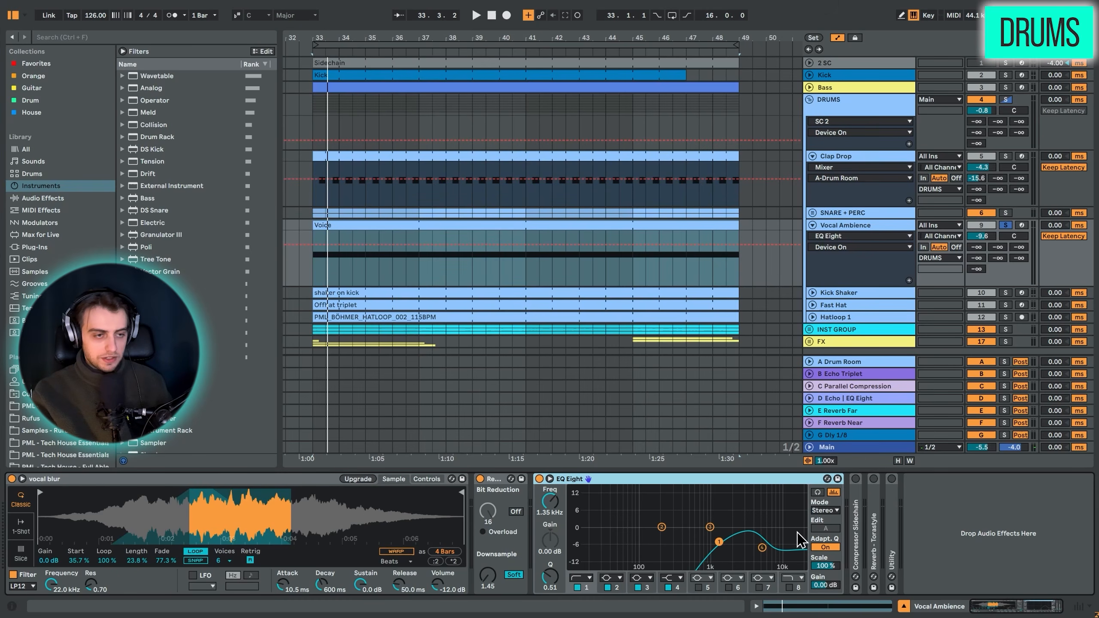
{"action": "left_click", "coordinate": [717, 542]}
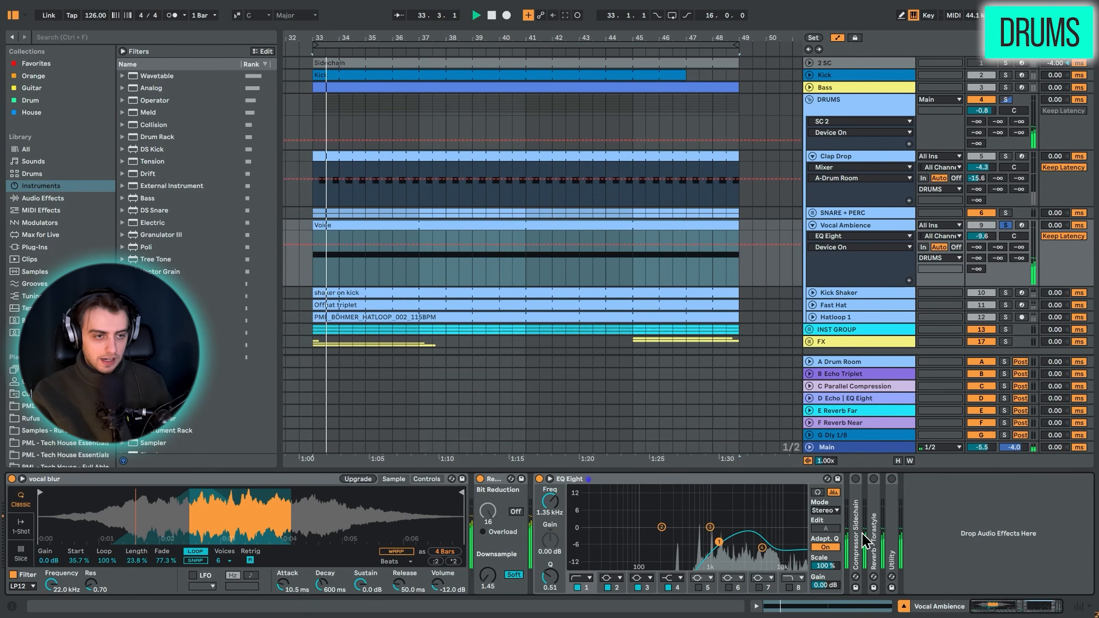
Expand and turn on Compressor Sidechain and Reverb - Torastyle on the Vocal Ambience track.
{"action": "double_click", "coordinate": [865, 569]}
{"action": "left_click", "coordinate": [732, 479]}
{"action": "double_click", "coordinate": [1001, 547]}
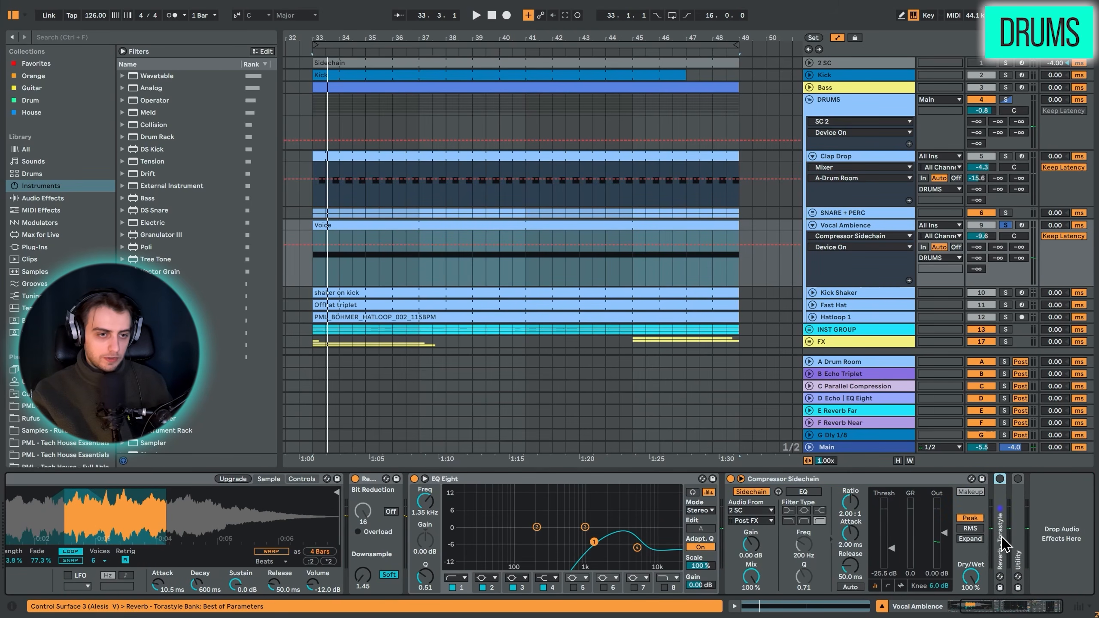
{"action": "left_click", "coordinate": [1061, 606]}
{"action": "left_click", "coordinate": [682, 479]}
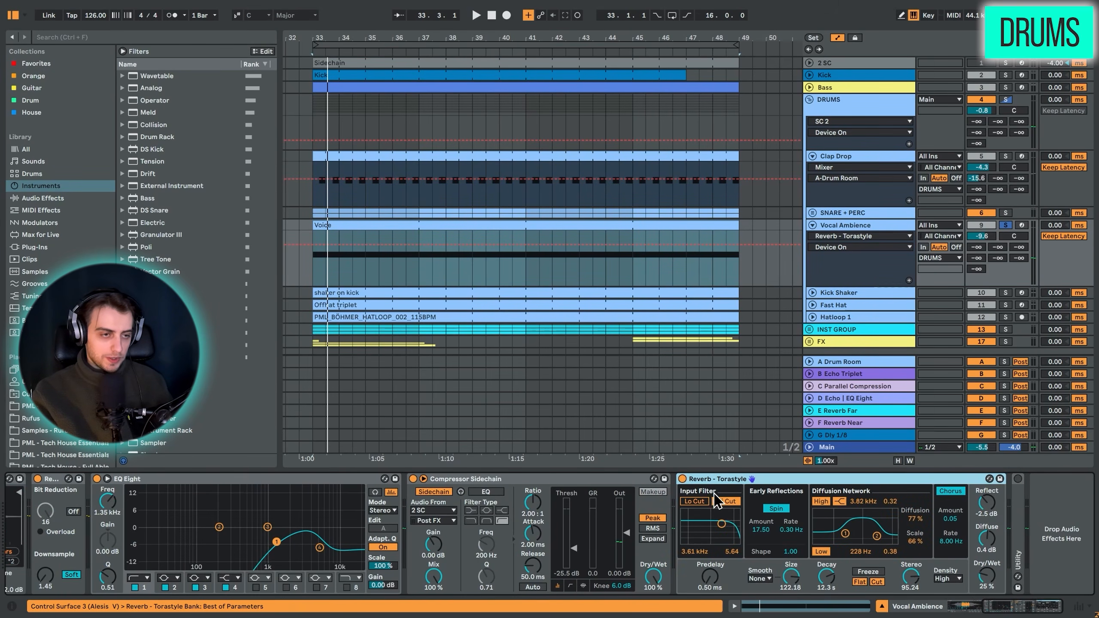
Expand and turn on Utility on the Vocal Ambience track, show its Gain (Legacy) automation and audition the track.
{"action": "double_click", "coordinate": [1020, 504]}
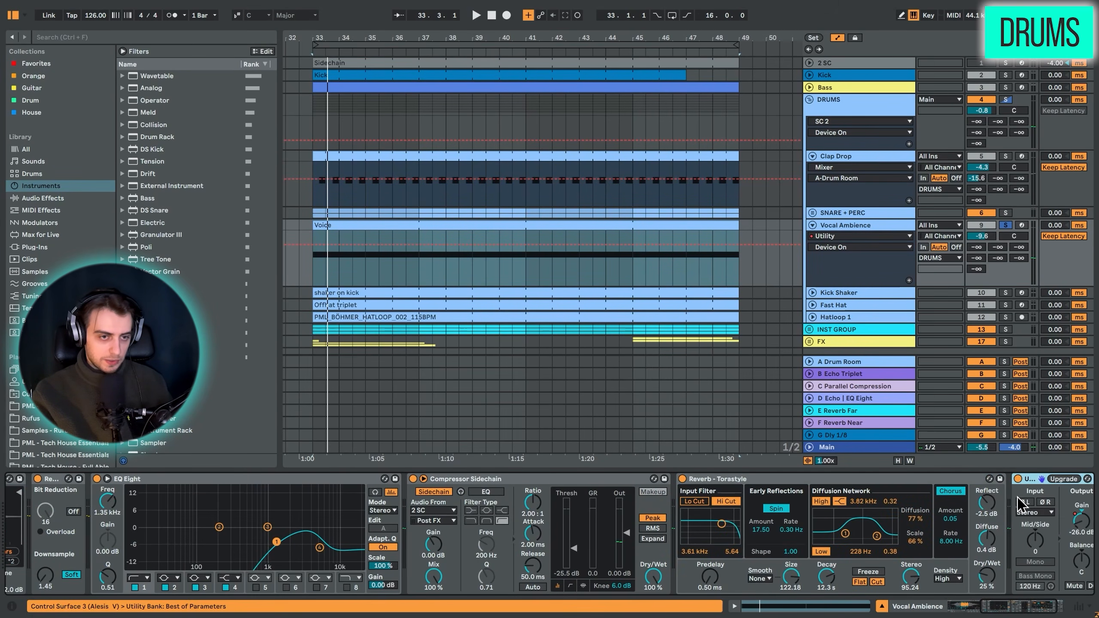
{"action": "left_click", "coordinate": [1003, 608]}
{"action": "left_click", "coordinate": [1001, 522]}
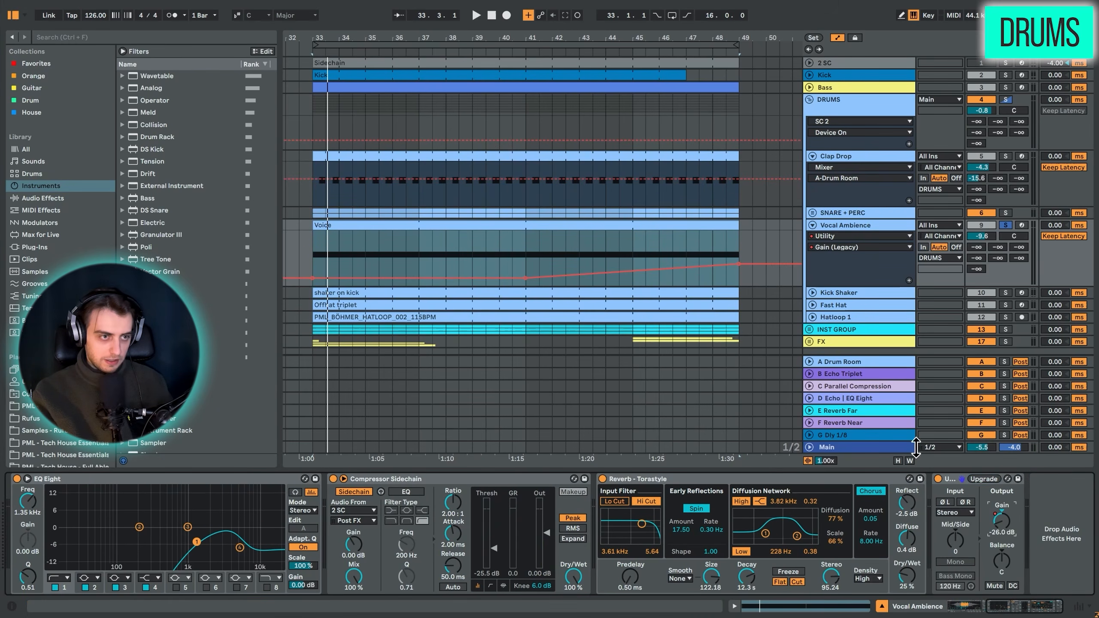
{"action": "key", "text": "space"}
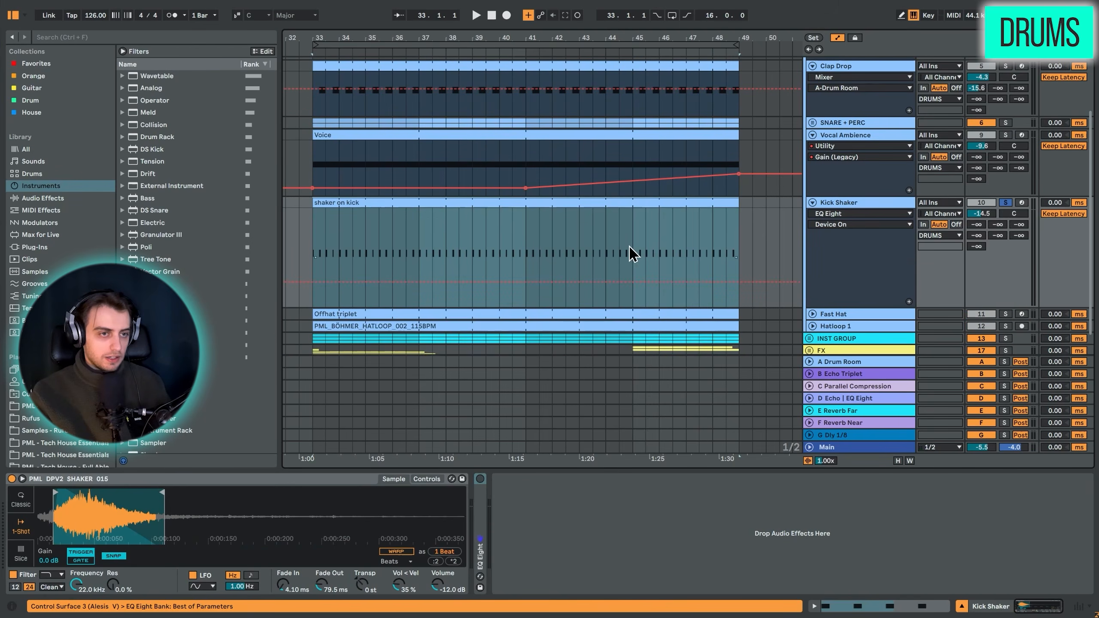
Zoom the timeline in around bar 33 and audition the shaker on kick clip of the Kick Shaker track.
{"action": "scroll", "coordinate": [533, 250], "scroll_direction": "up", "scroll_amount": 3}
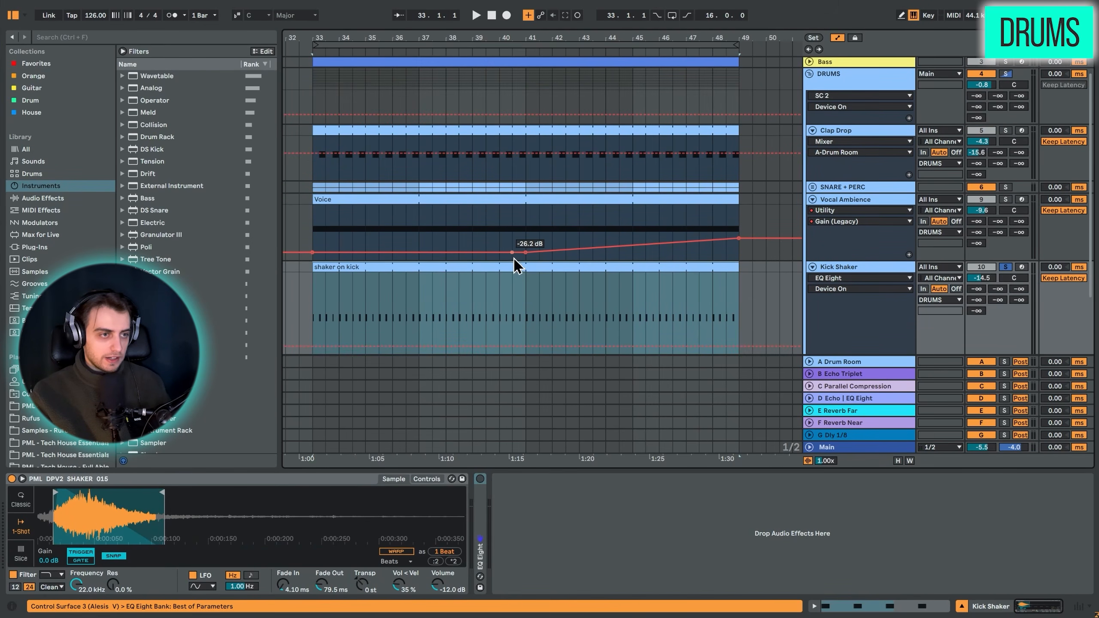
{"action": "left_click_drag", "start_coordinate": [320, 38], "coordinate": [333, 79]}
{"action": "scroll", "coordinate": [780, 185], "scroll_direction": "up", "scroll_amount": 1}
{"action": "left_click", "coordinate": [1006, 75]}
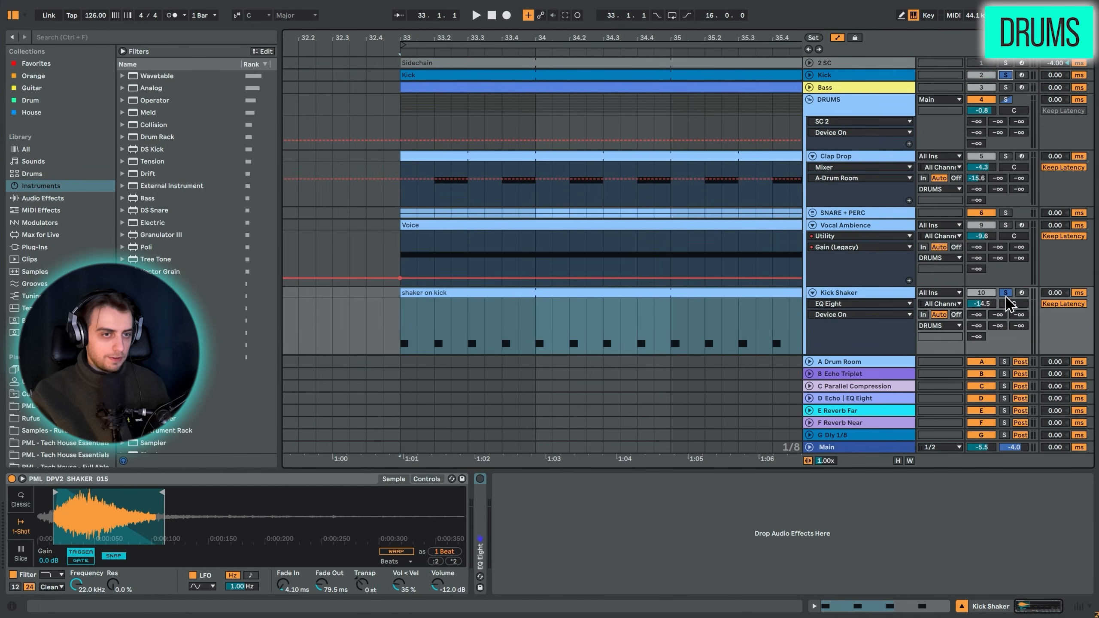
{"action": "left_click", "coordinate": [667, 294]}
{"action": "key", "text": "space"}
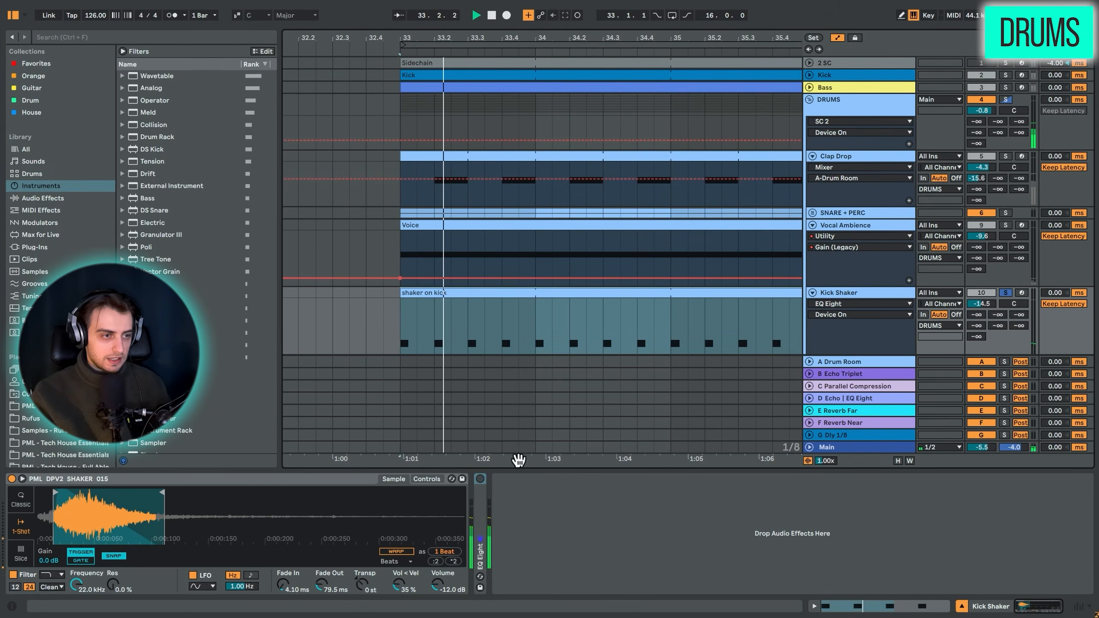
Expand and turn on EQ Eight on the Kick Shaker track and audition it together with the soloed Kick.
{"action": "double_click", "coordinate": [482, 502]}
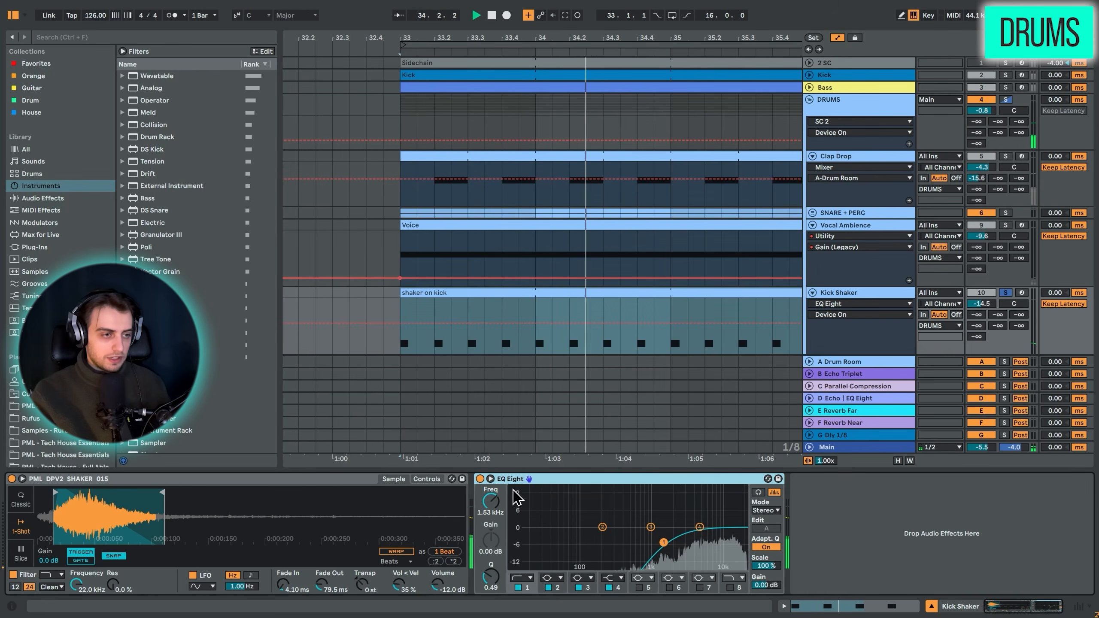
{"action": "left_click", "coordinate": [1006, 75]}
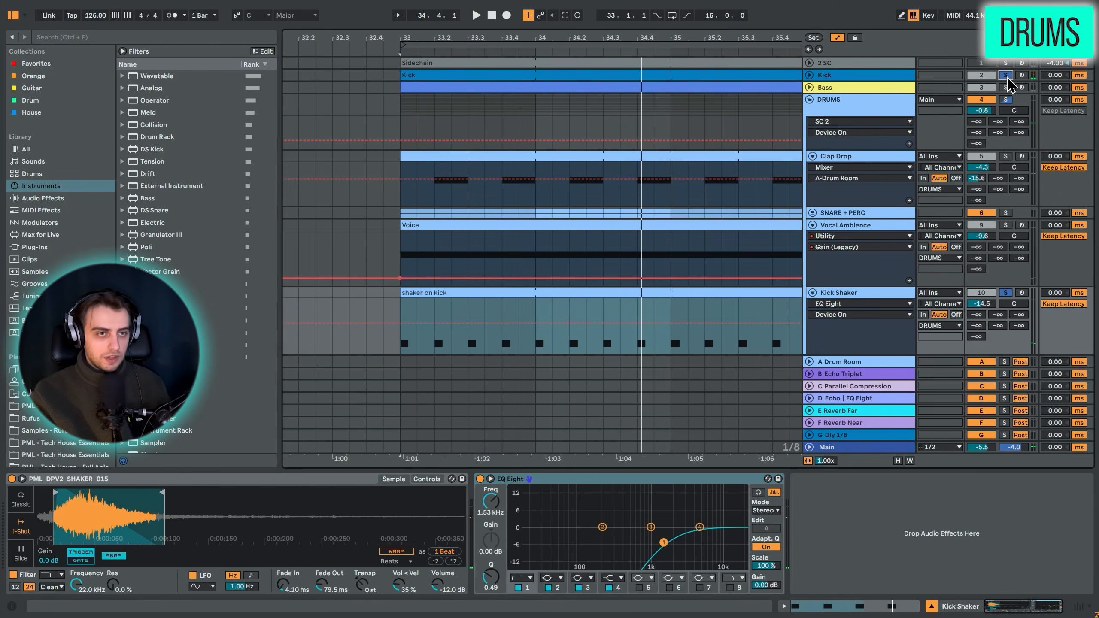
{"action": "left_click", "coordinate": [1006, 293]}
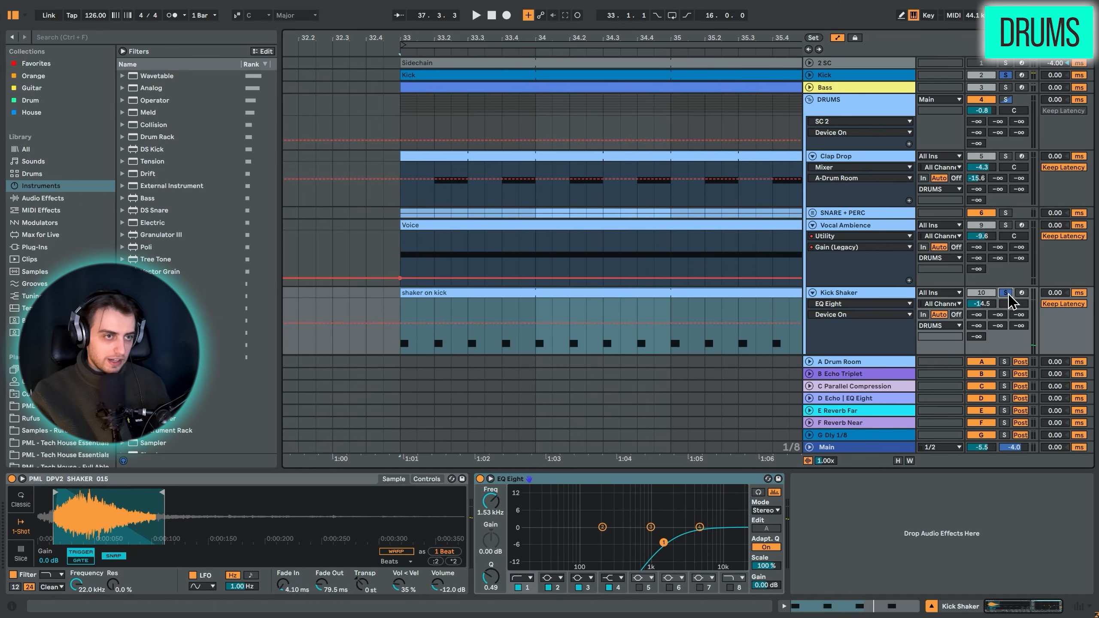
Zoom the timeline back out, play the drums from bar 33 and unfold the Fast Hat track.
{"action": "left_click_drag", "start_coordinate": [572, 42], "coordinate": [404, 41]}
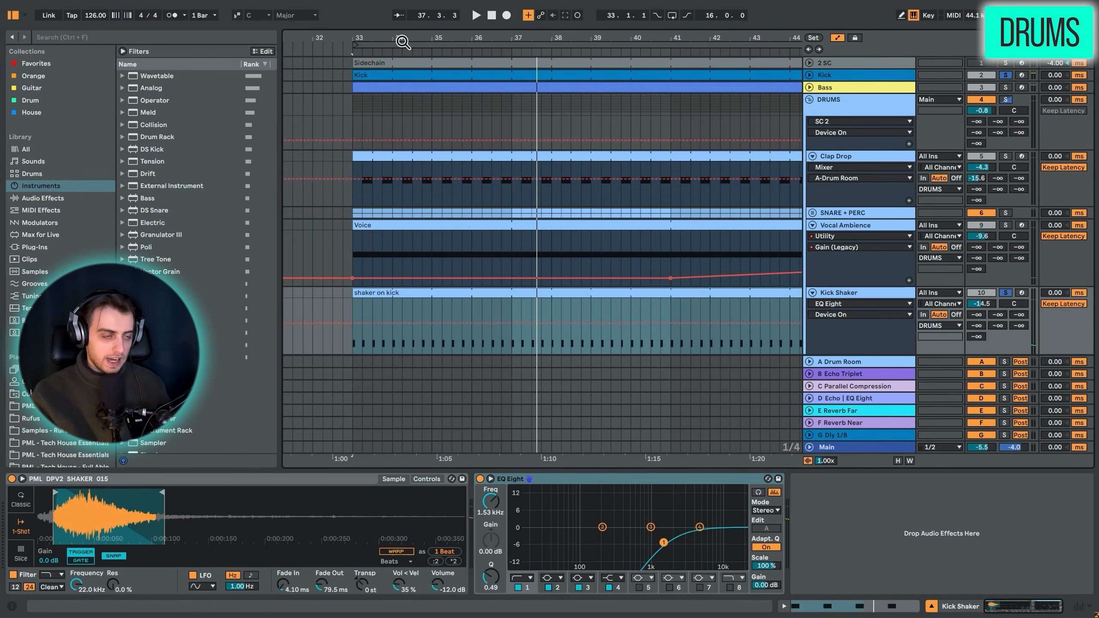
{"action": "key", "text": "space"}
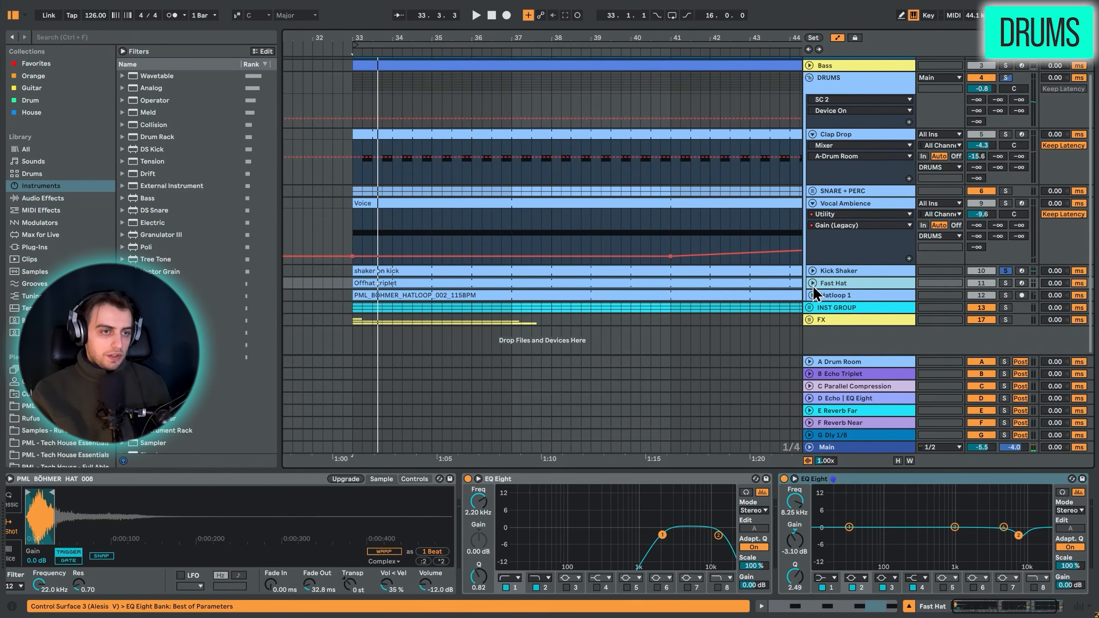
{"action": "left_click", "coordinate": [813, 285]}
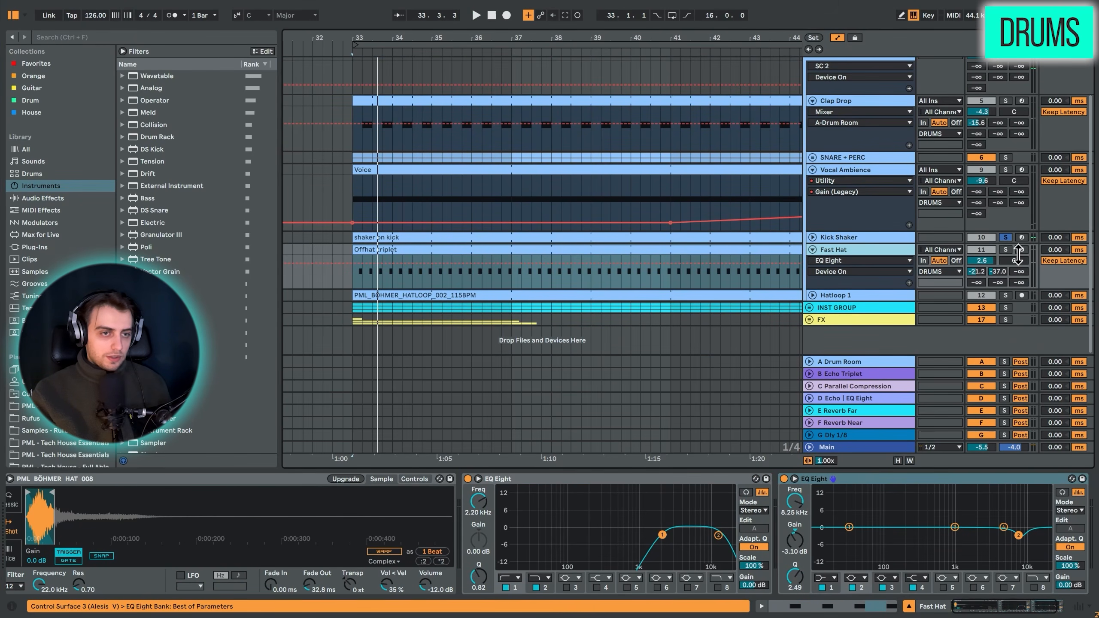
Solo the Fast Hat track, play it from bar 33 and zoom the timeline in on its Offhat triplet clip.
{"action": "left_click", "coordinate": [1006, 250]}
{"action": "key", "text": "space"}
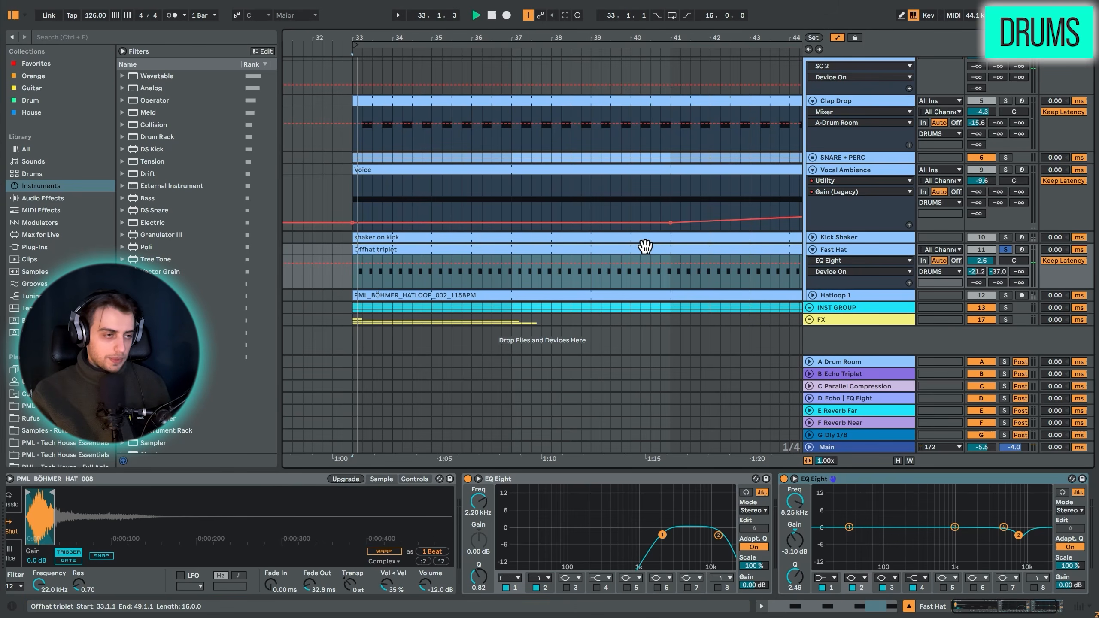
{"action": "key", "text": "plus"}
{"action": "key", "text": "plus"}
{"action": "key", "text": "plus"}
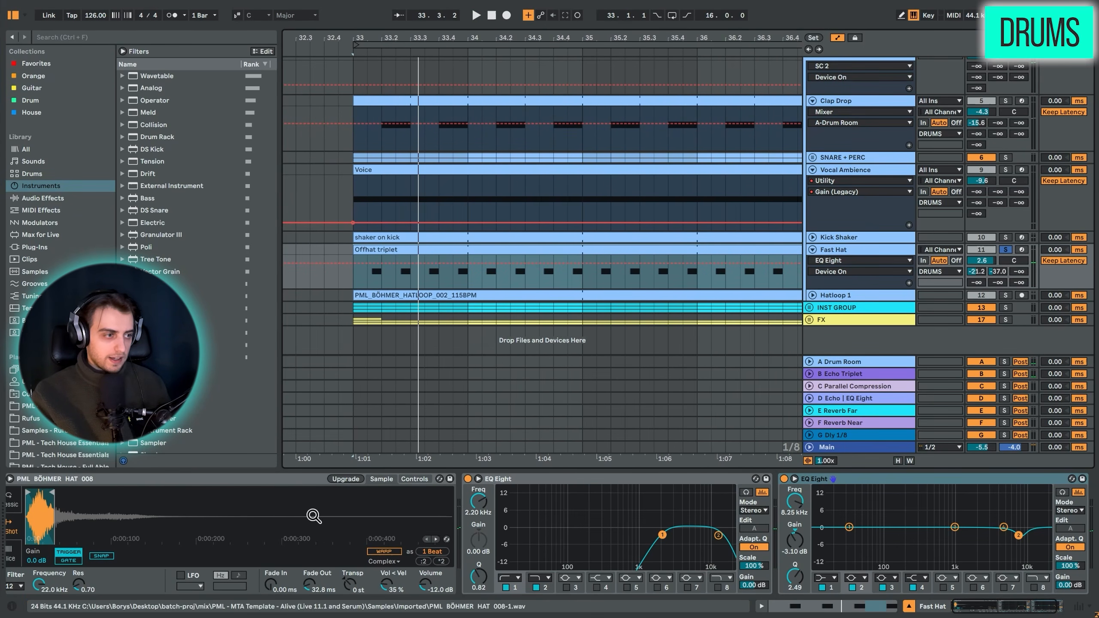
Select both EQ Eight devices on the Fast Hat track and audition the hat with them bypassed and active.
{"action": "left_click", "coordinate": [520, 479]}
{"action": "left_click", "coordinate": [825, 482], "text": "shift"}
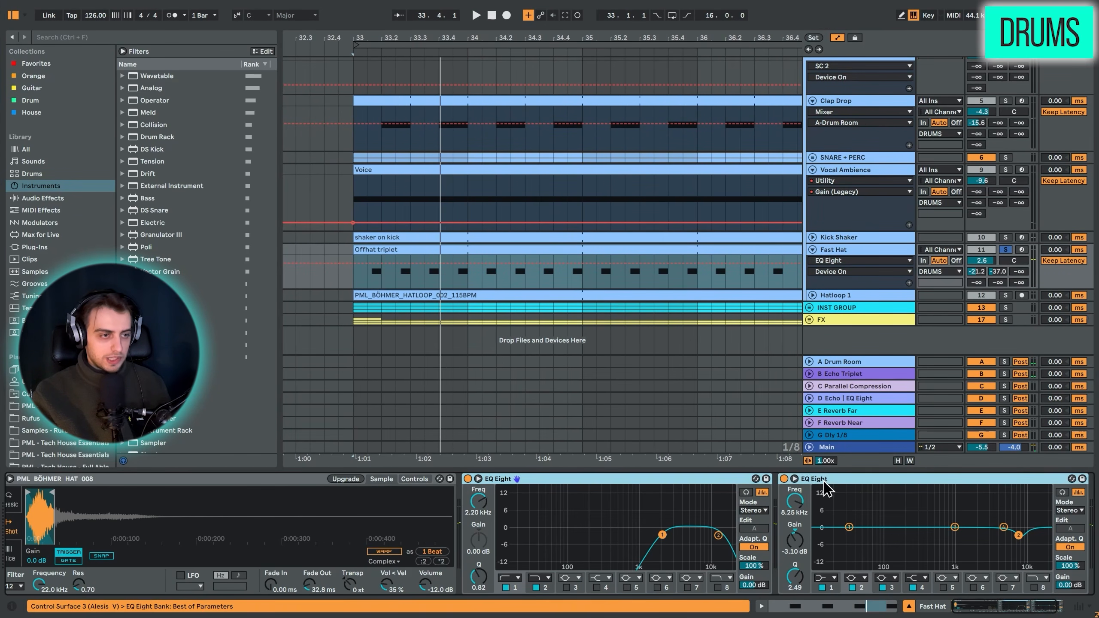
{"action": "key", "text": "space"}
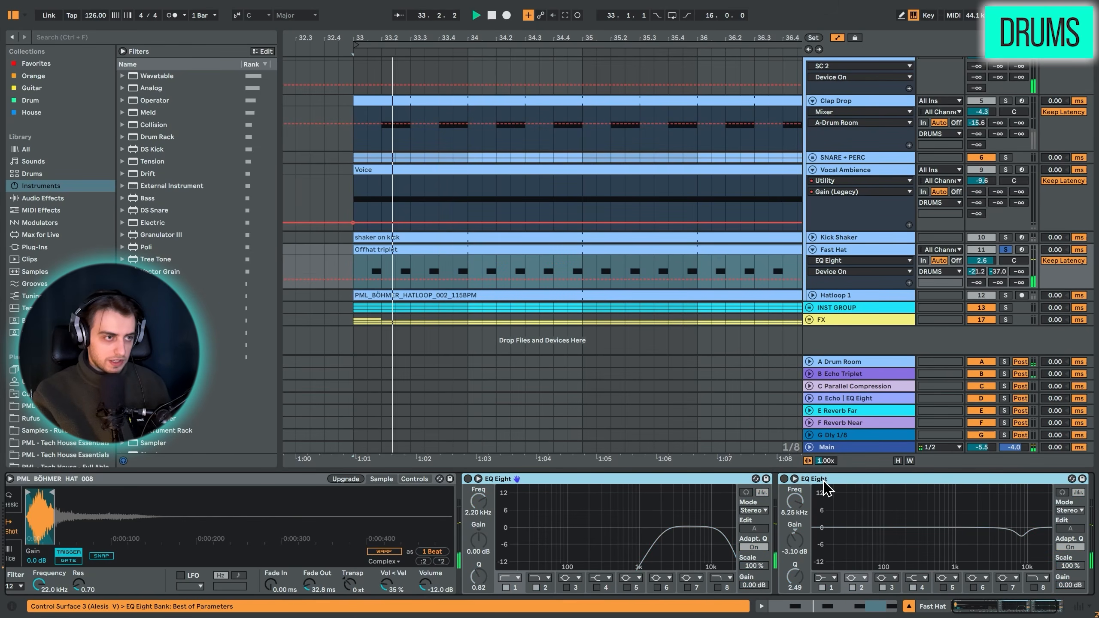
{"action": "key", "text": "space"}
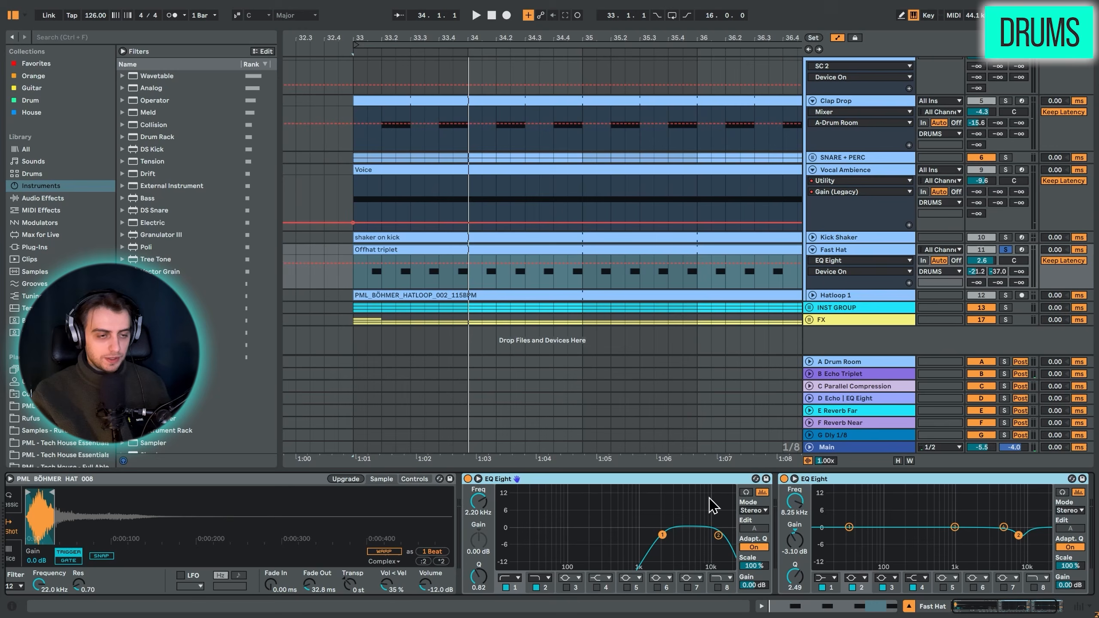
Turn on Audition mode in the Fast Hat's second EQ Eight and play the track.
{"action": "left_click", "coordinate": [1063, 492]}
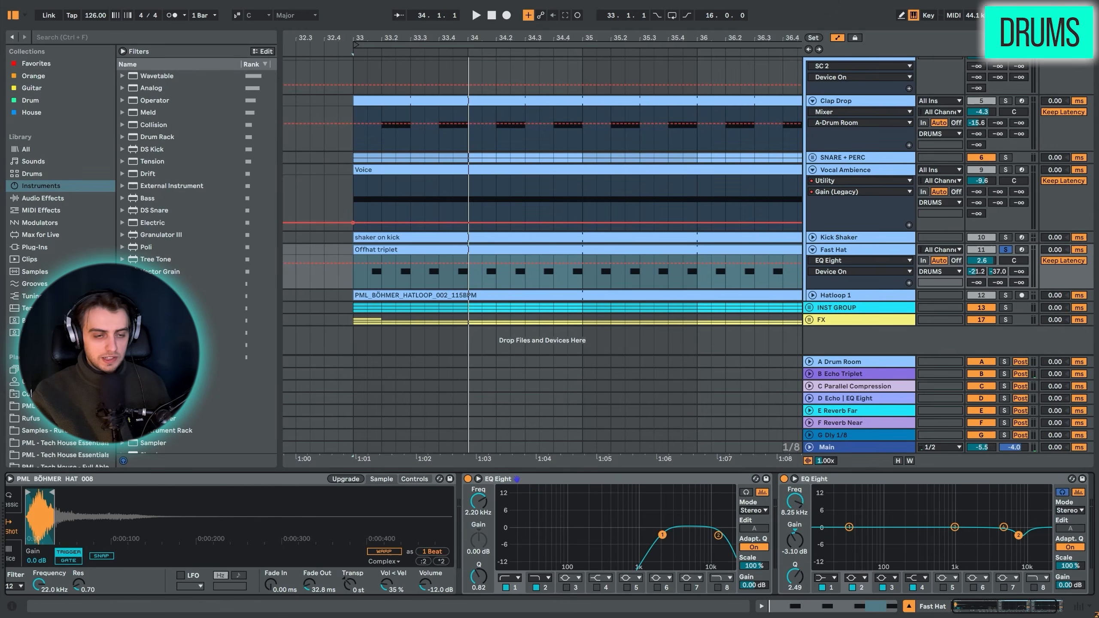
{"action": "key", "text": "space"}
{"action": "key", "text": "space"}
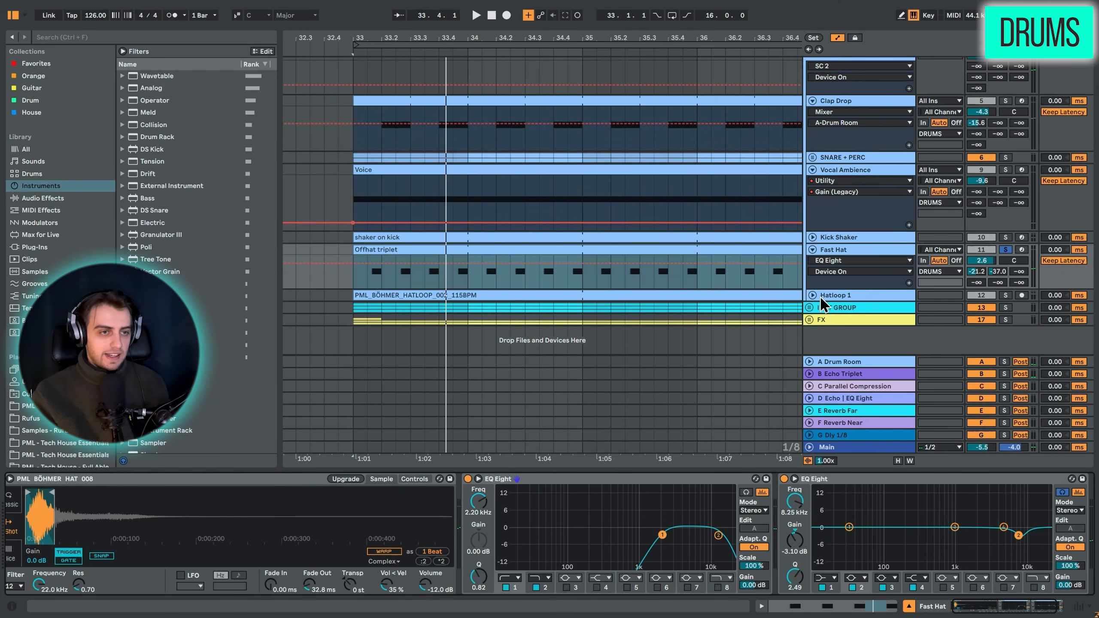
Unfold and solo the Hatloop 1 track and play it from bar 33.
{"action": "left_click", "coordinate": [813, 295]}
{"action": "left_click", "coordinate": [843, 298]}
{"action": "left_click", "coordinate": [1006, 296]}
{"action": "key", "text": "space"}
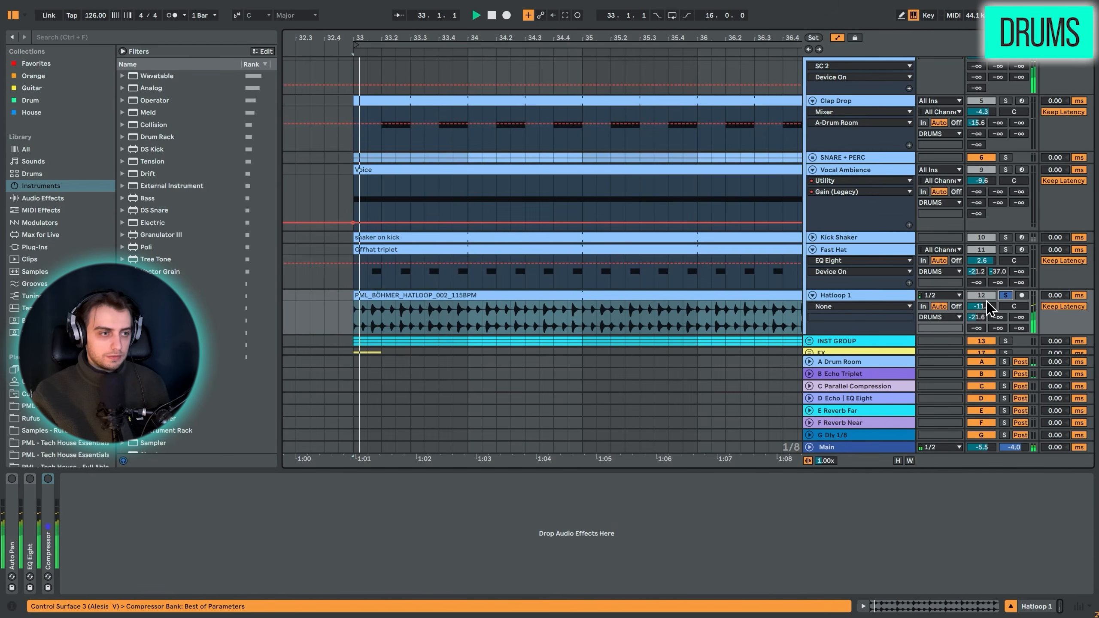
Expand and turn on Auto Pan on the Hatloop 1 track and audition the loop with it.
{"action": "scroll", "coordinate": [464, 238], "scroll_direction": "down", "scroll_amount": 2}
{"action": "double_click", "coordinate": [11, 482]}
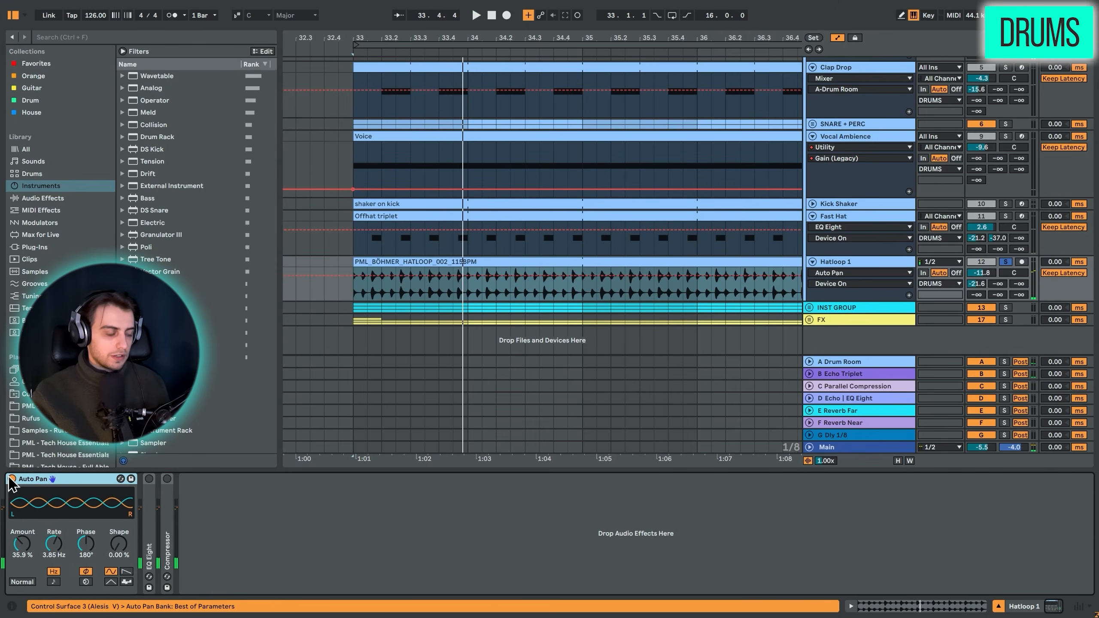
{"action": "key", "text": "space"}
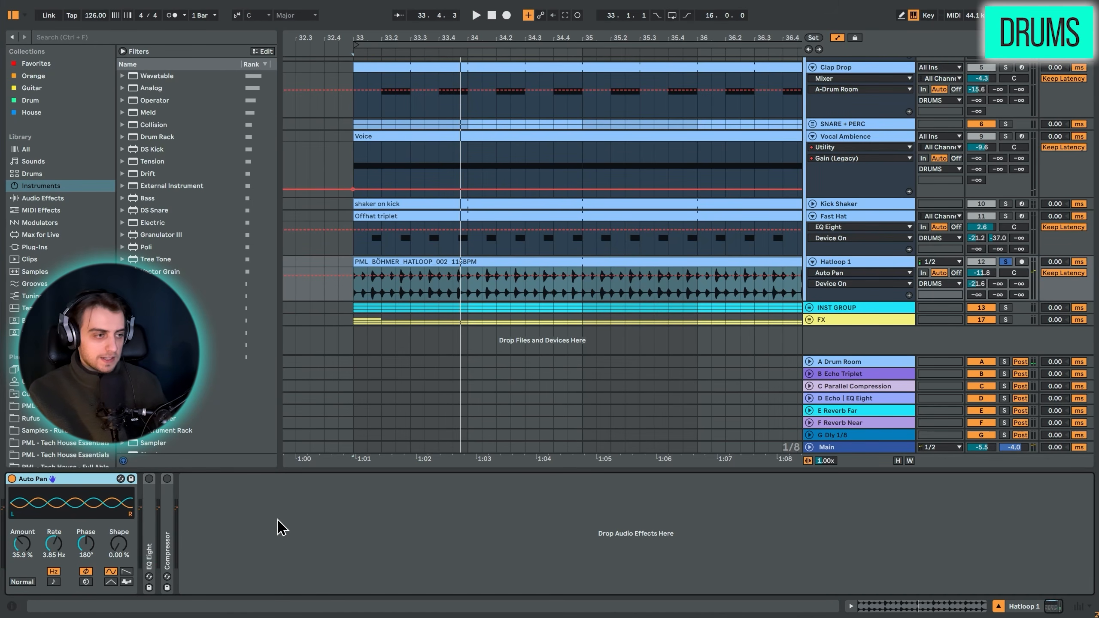
Expand and turn on EQ Eight on Hatloop 1, audition it and expand the Compressor that follows.
{"action": "double_click", "coordinate": [149, 505]}
{"action": "key", "text": "space"}
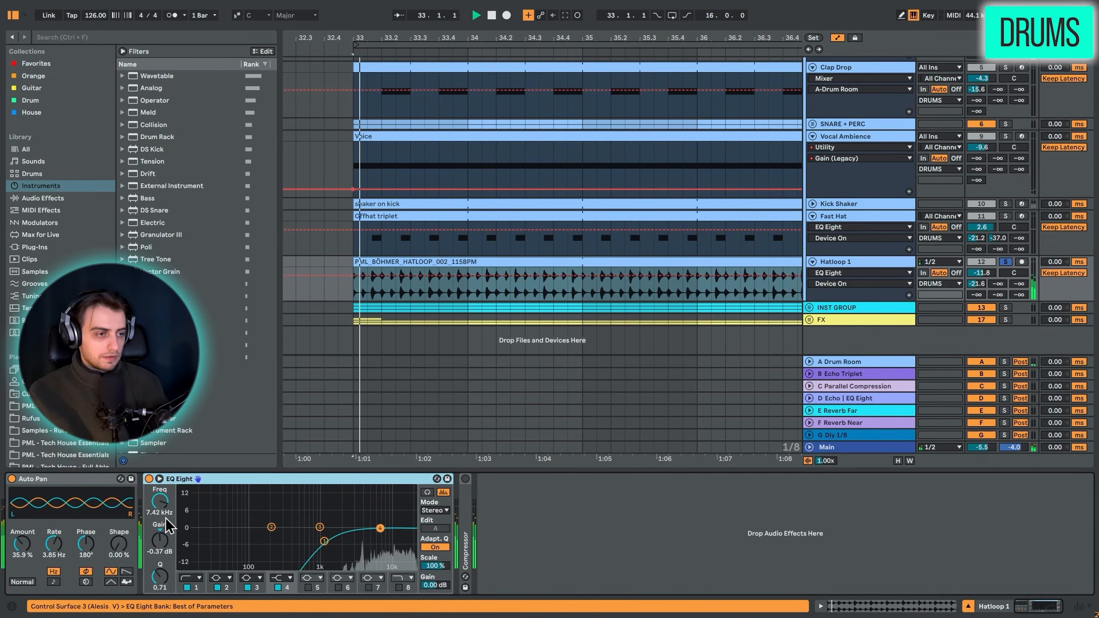
{"action": "double_click", "coordinate": [466, 515]}
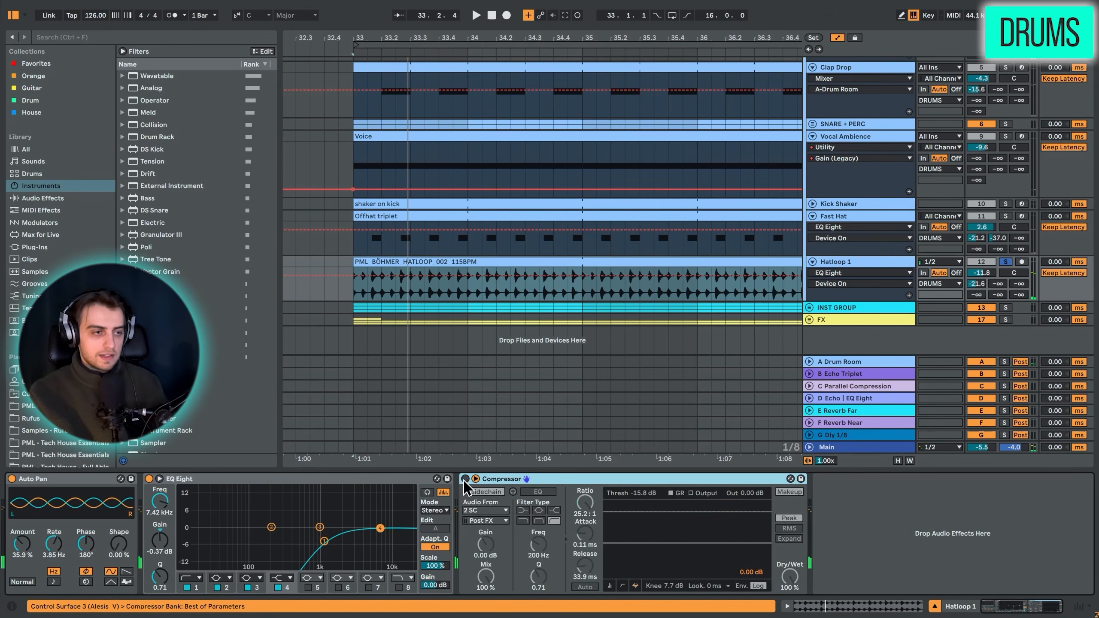
Select the DRUMS group and turn on its Drum - Full Parallel compressor.
{"action": "scroll", "coordinate": [817, 171], "scroll_direction": "up", "scroll_amount": 5}
{"action": "left_click", "coordinate": [831, 138]}
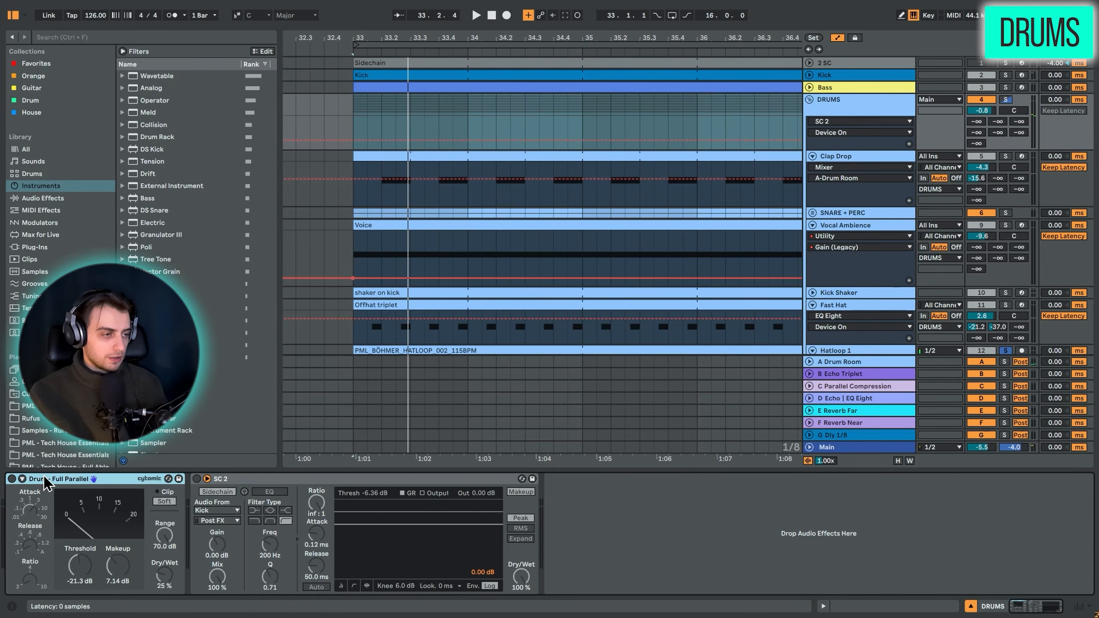
{"action": "left_click", "coordinate": [12, 479]}
Set the Drum - Full Parallel compressor's Dry/Wet to 100 %, audition the drums and undo the change.
{"action": "left_click", "coordinate": [158, 578]}
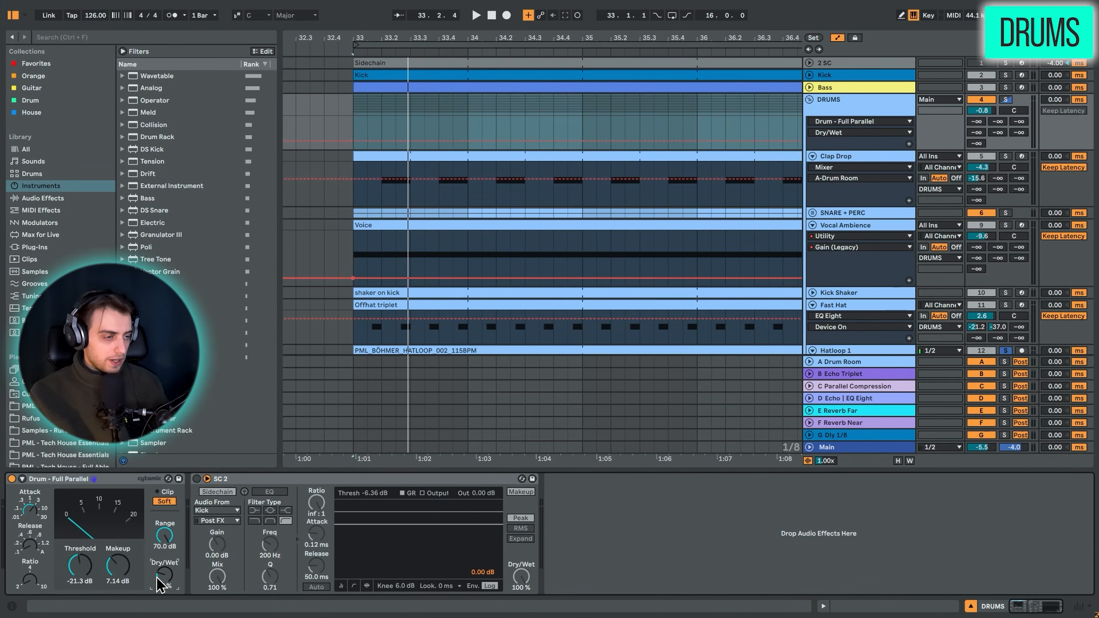
{"action": "left_click_drag", "start_coordinate": [165, 576], "coordinate": [187, 580]}
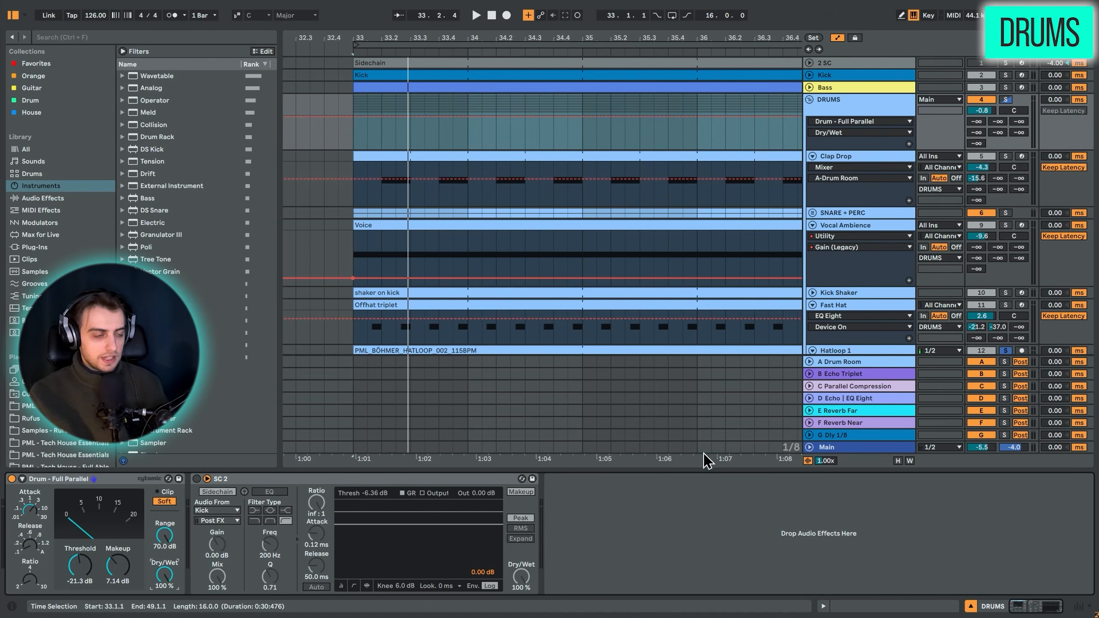
{"action": "key", "text": "space"}
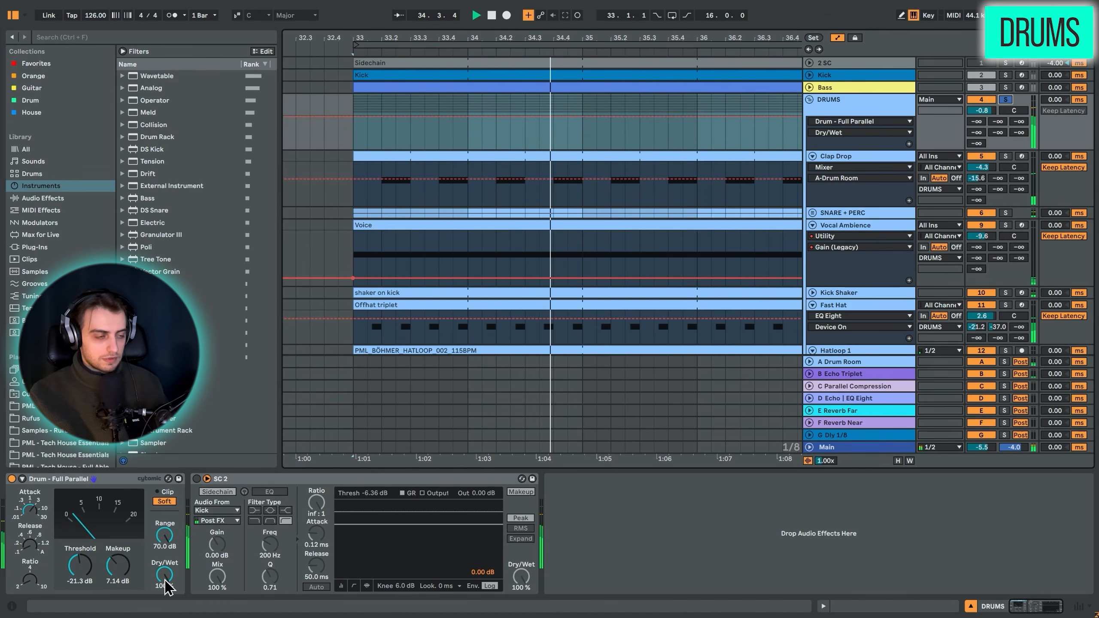
{"action": "key", "text": "space"}
{"action": "key", "text": "ctrl+z"}
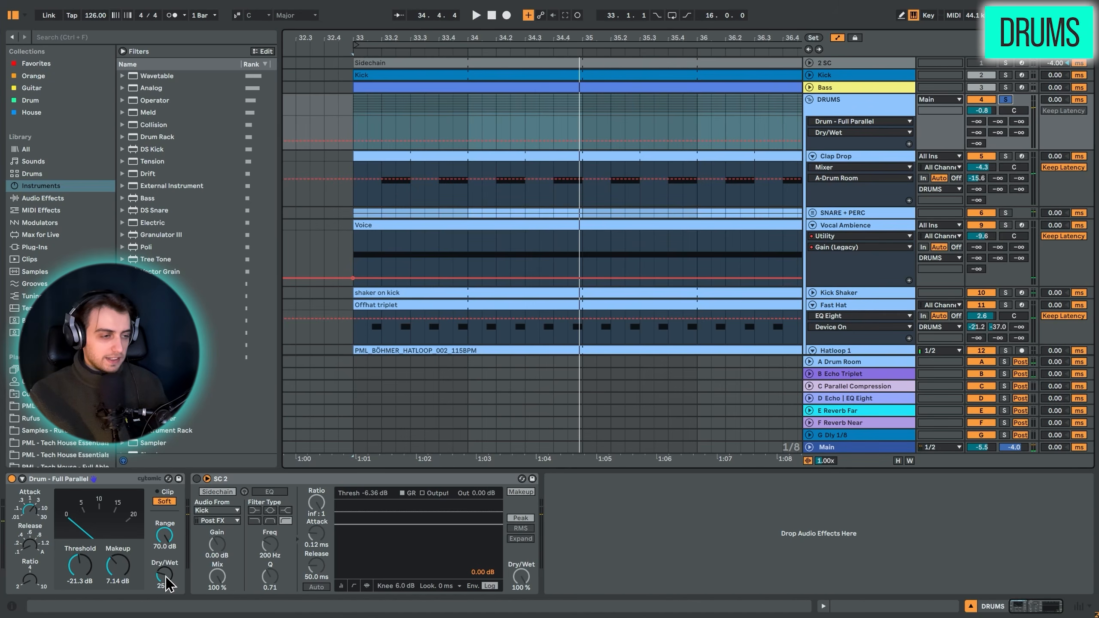
Turn on the SC 2 sidechain compressor on the DRUMS group and audition the ducked drums.
{"action": "key", "text": "space"}
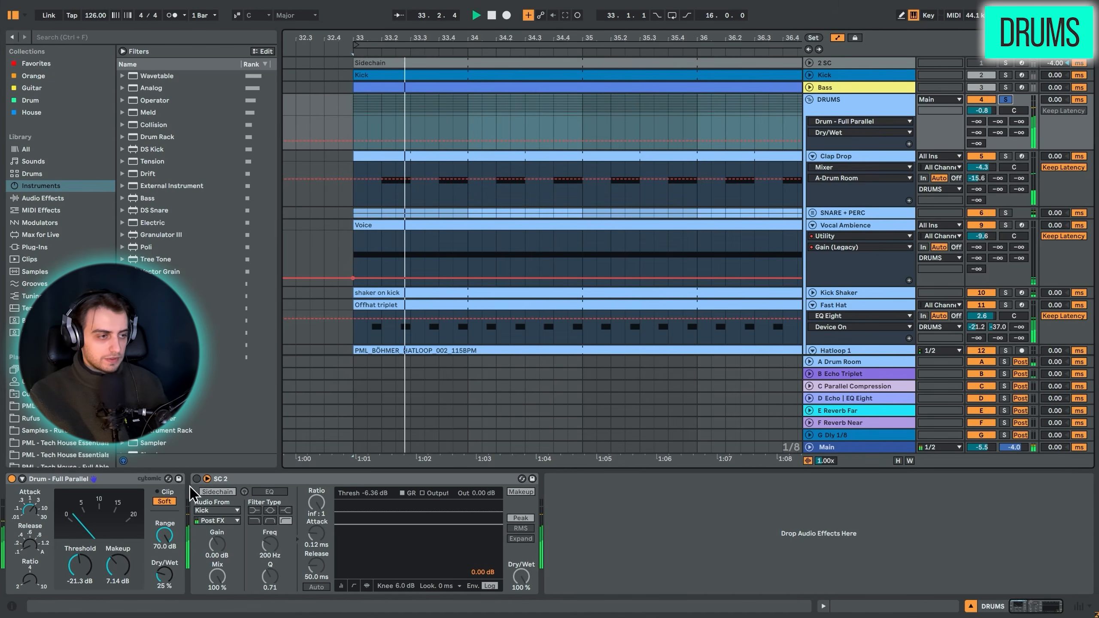
{"action": "left_click", "coordinate": [197, 479]}
{"action": "key", "text": "space"}
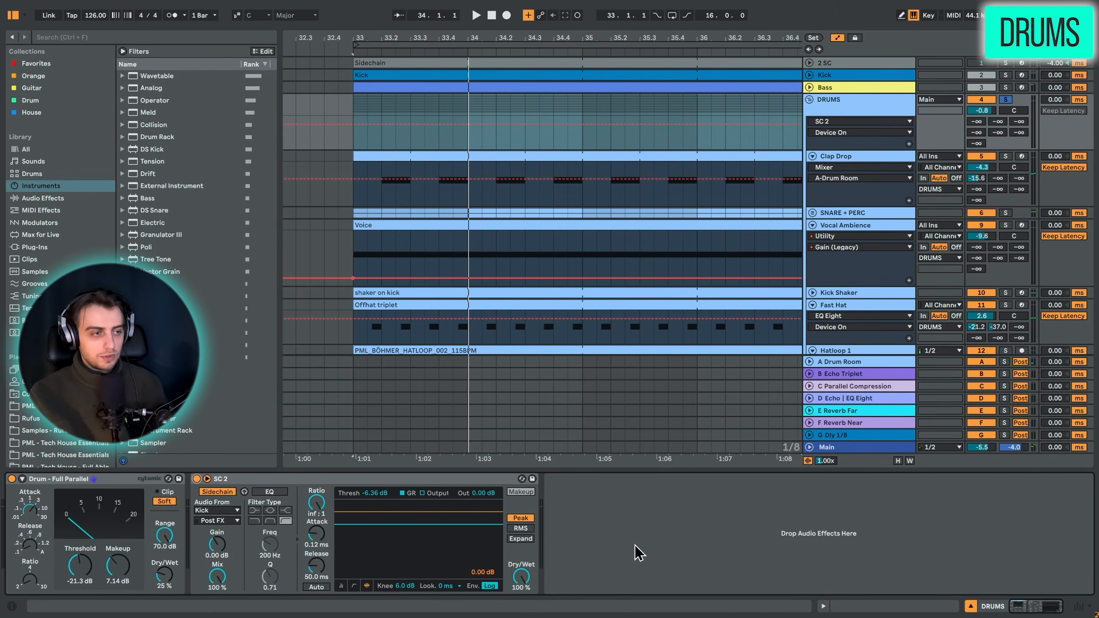
{"action": "key", "text": "space"}
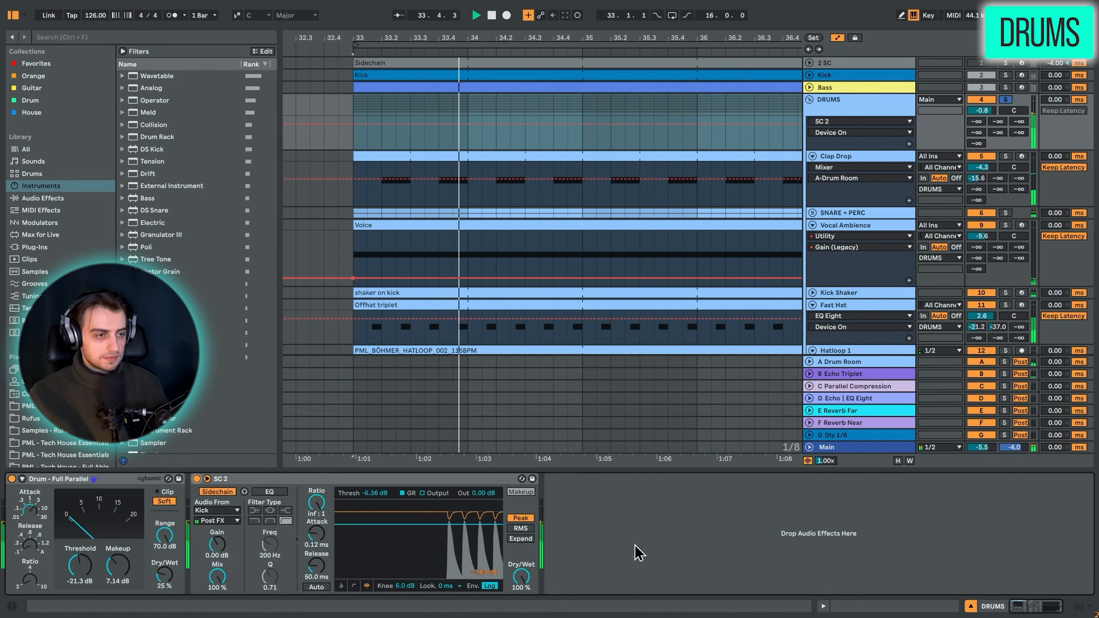
Solo Bass and Kick alongside DRUMS, fold the DRUMS group and play them together from bar 33.
{"action": "left_click", "coordinate": [1005, 88], "text": "ctrl"}
{"action": "key", "text": "space"}
{"action": "left_click", "coordinate": [1005, 74], "text": "ctrl"}
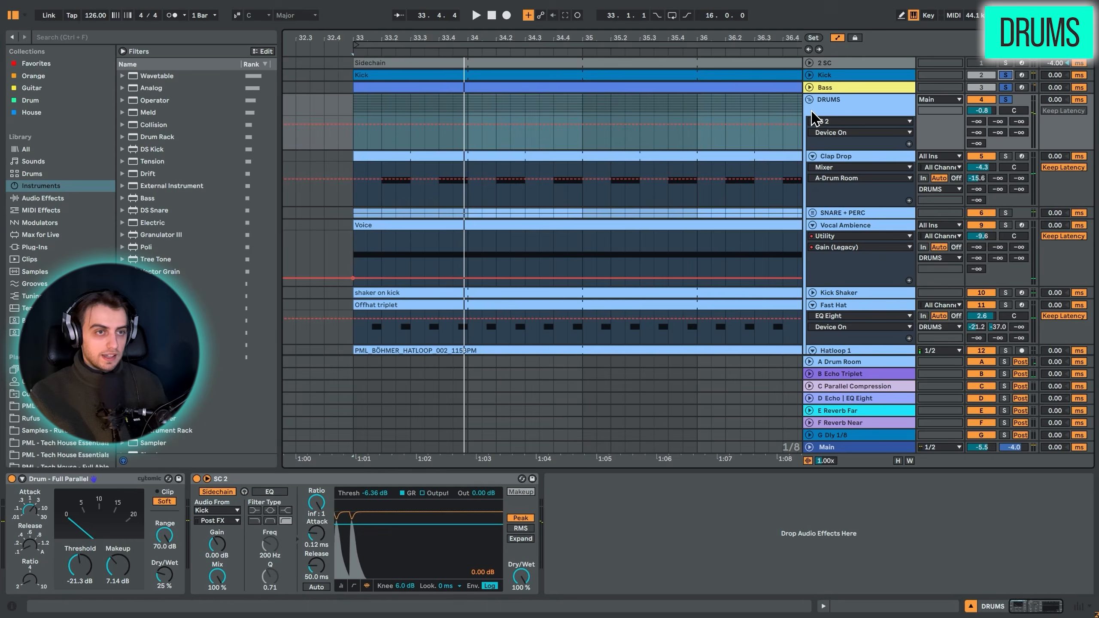
{"action": "left_click", "coordinate": [809, 99]}
{"action": "key", "text": "space"}
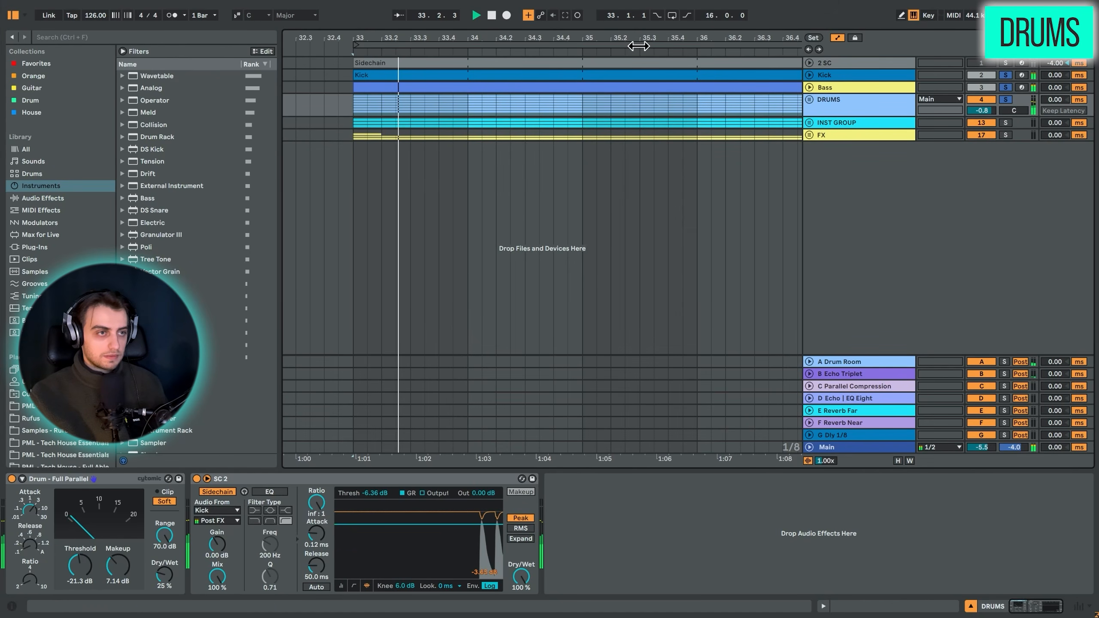
Unfold the INST GROUP, select the Melody track and hide the automation lanes.
{"action": "left_click_drag", "start_coordinate": [635, 39], "coordinate": [380, 12]}
{"action": "left_click", "coordinate": [810, 122]}
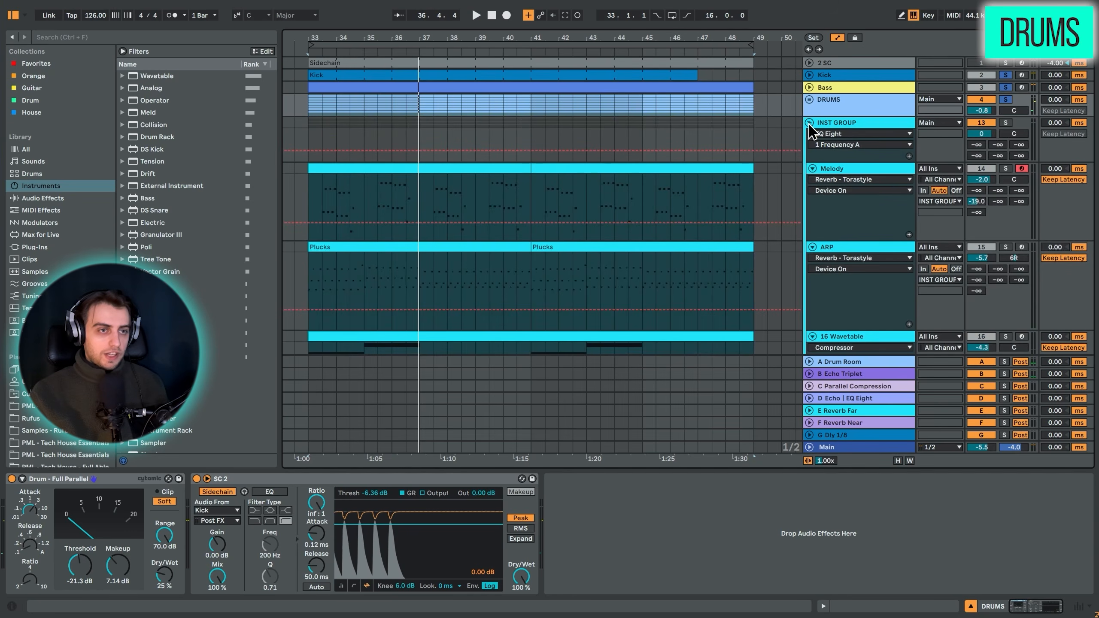
{"action": "left_click", "coordinate": [827, 127]}
{"action": "left_click", "coordinate": [836, 167]}
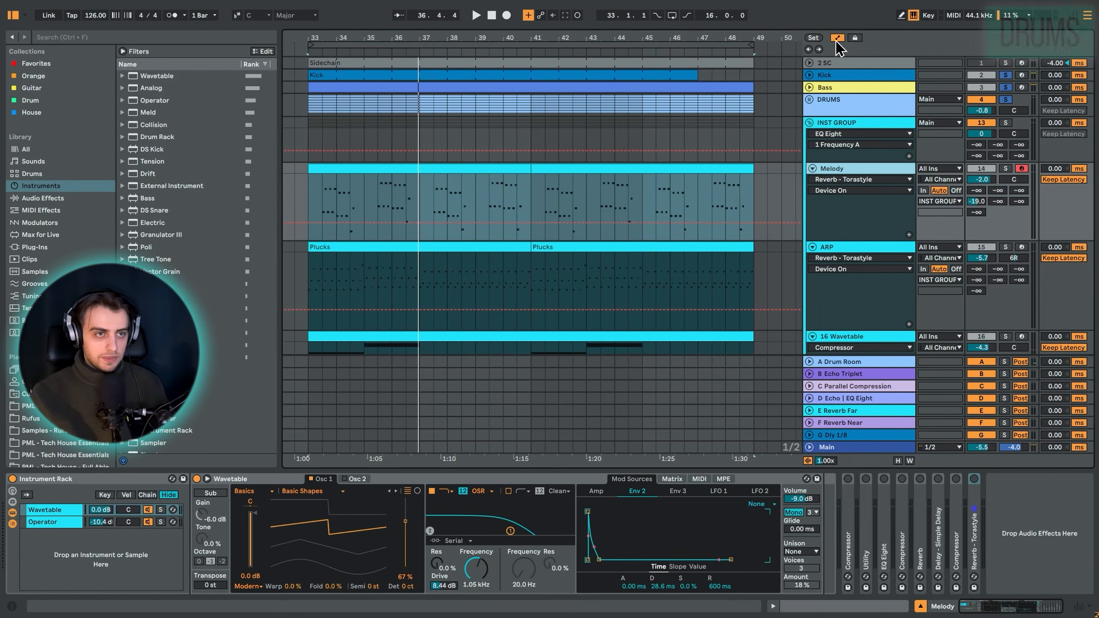
{"action": "scroll", "coordinate": [835, 260], "scroll_direction": "down", "scroll_amount": 3}
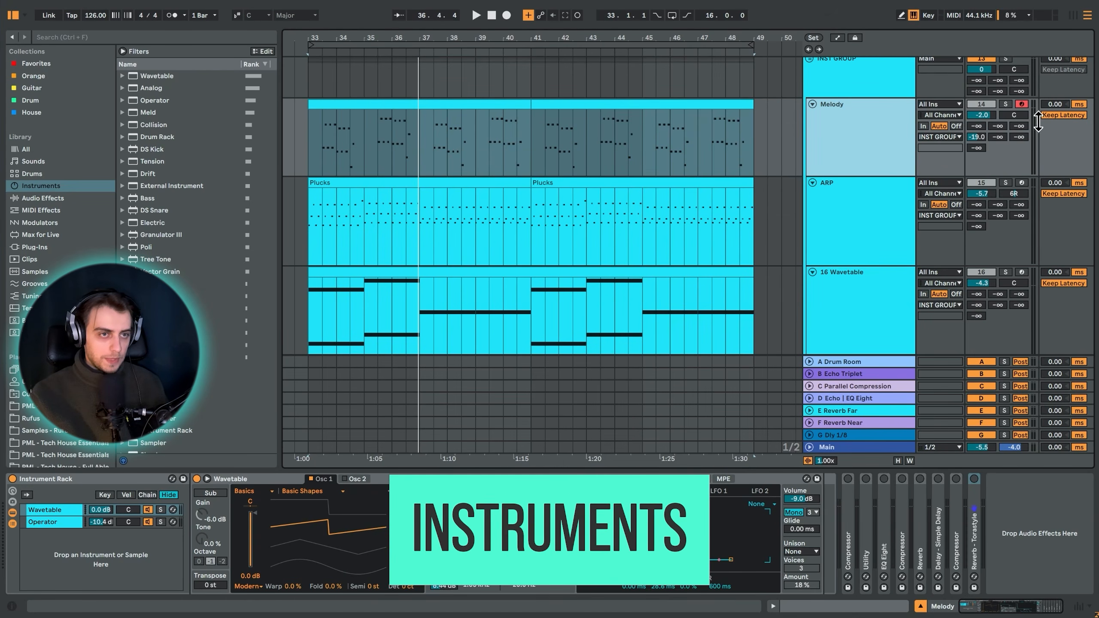
Solo the Melody track and play it from 33.3.1 with the timeline zoomed in on its first notes.
{"action": "left_click", "coordinate": [1006, 104]}
{"action": "scroll", "coordinate": [312, 169], "scroll_direction": "up", "scroll_amount": 5}
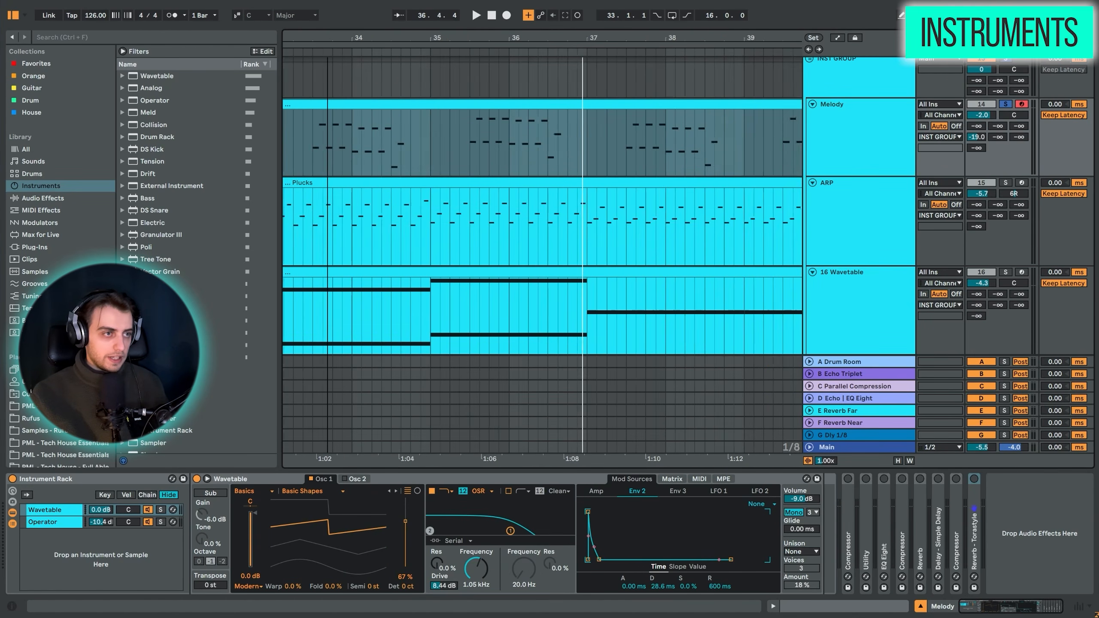
{"action": "left_click", "coordinate": [376, 169]}
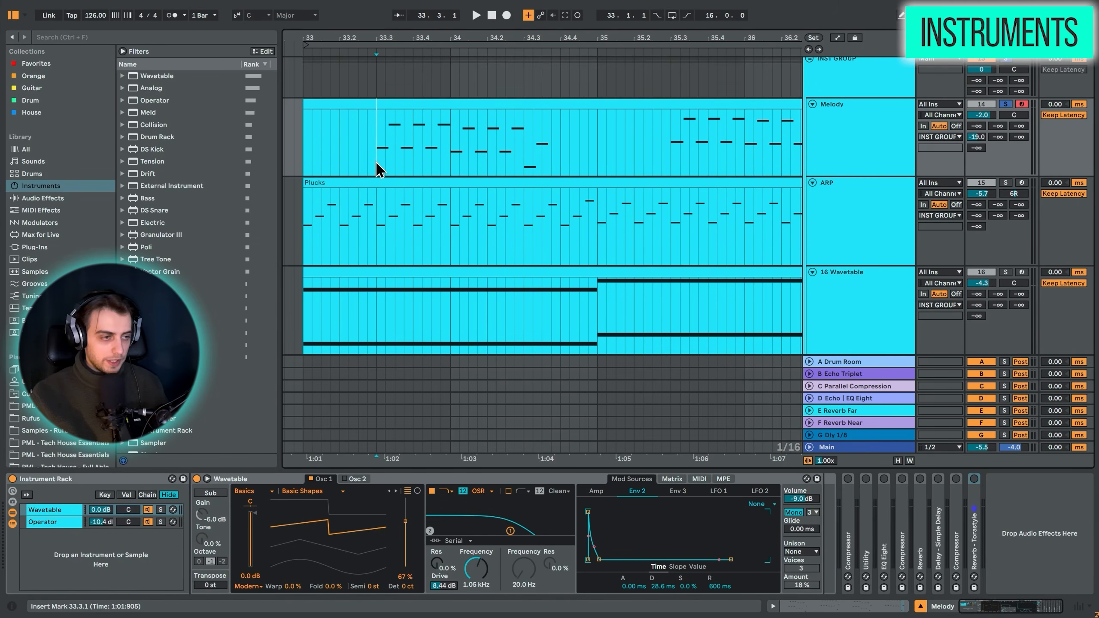
{"action": "key", "text": "space"}
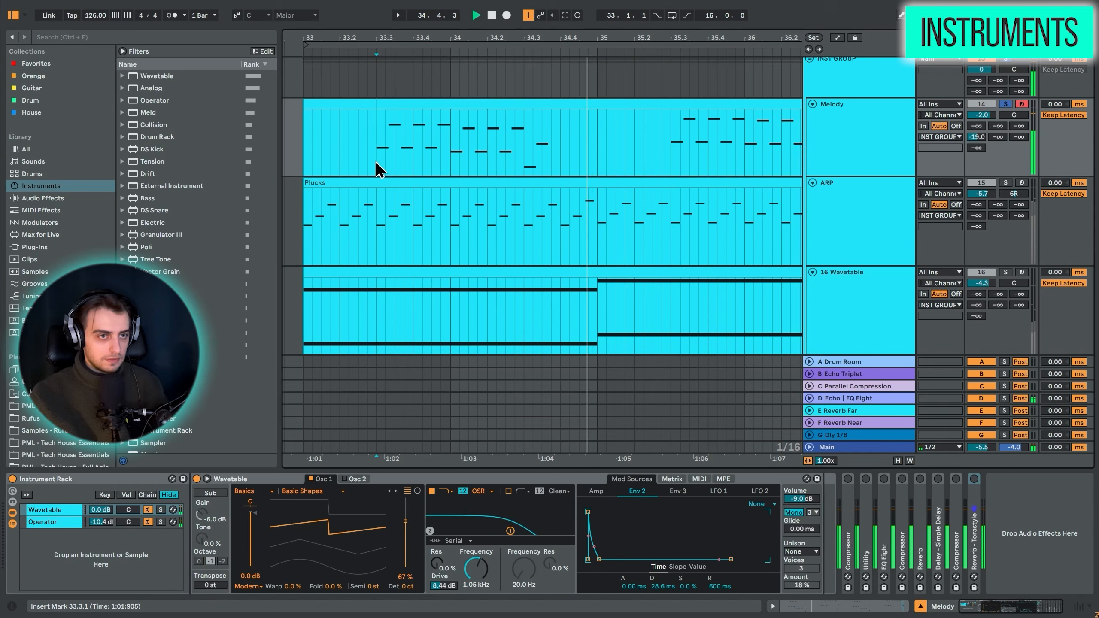
{"action": "key", "text": "space"}
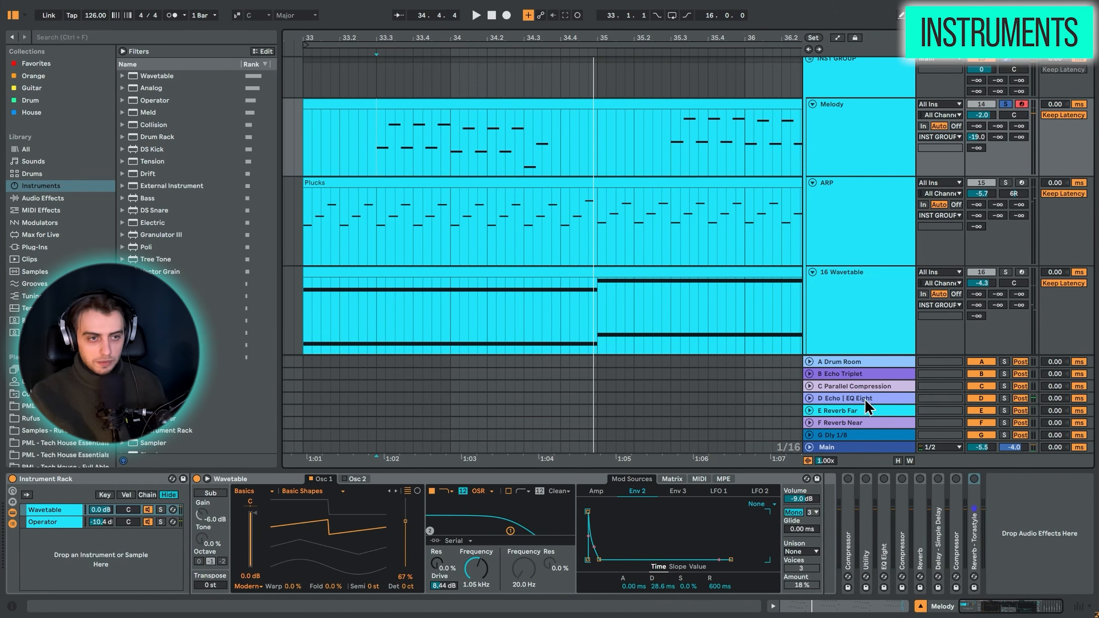
Inspect the D Echo | EQ Eight return, deactivate it and audition the soloed Wavetable chain of the Melody rack.
{"action": "left_click", "coordinate": [866, 399]}
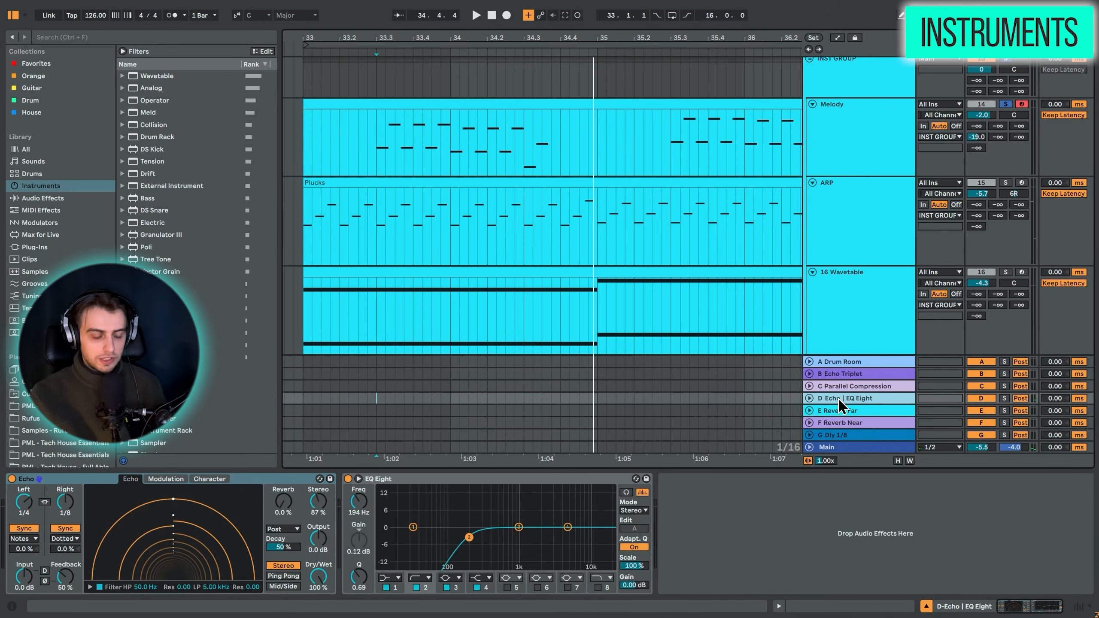
{"action": "left_click", "coordinate": [862, 139]}
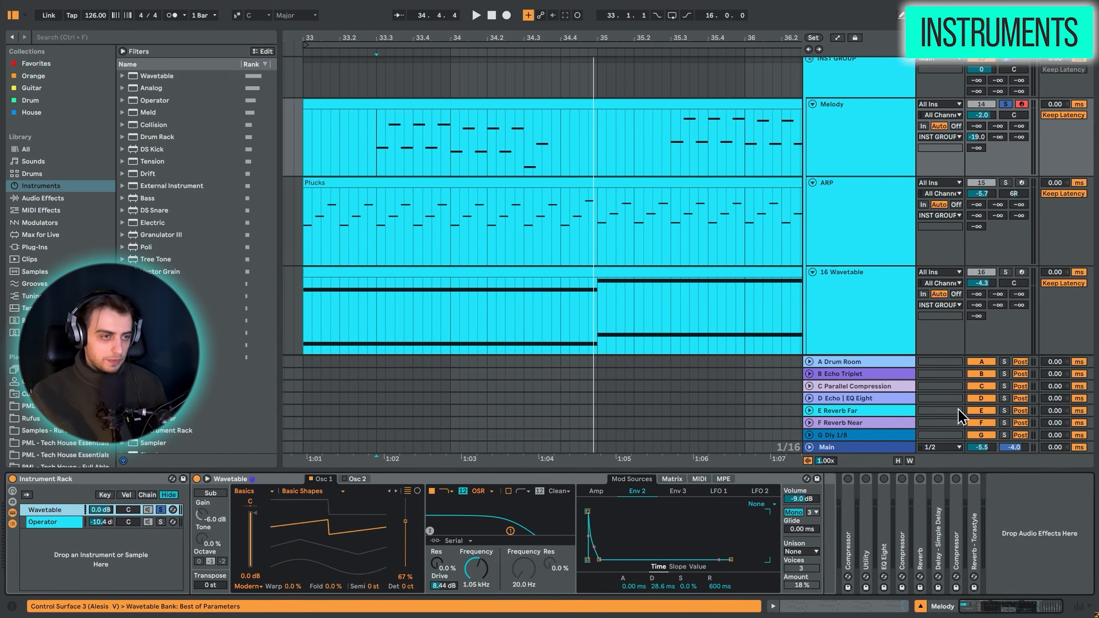
{"action": "key", "text": "space"}
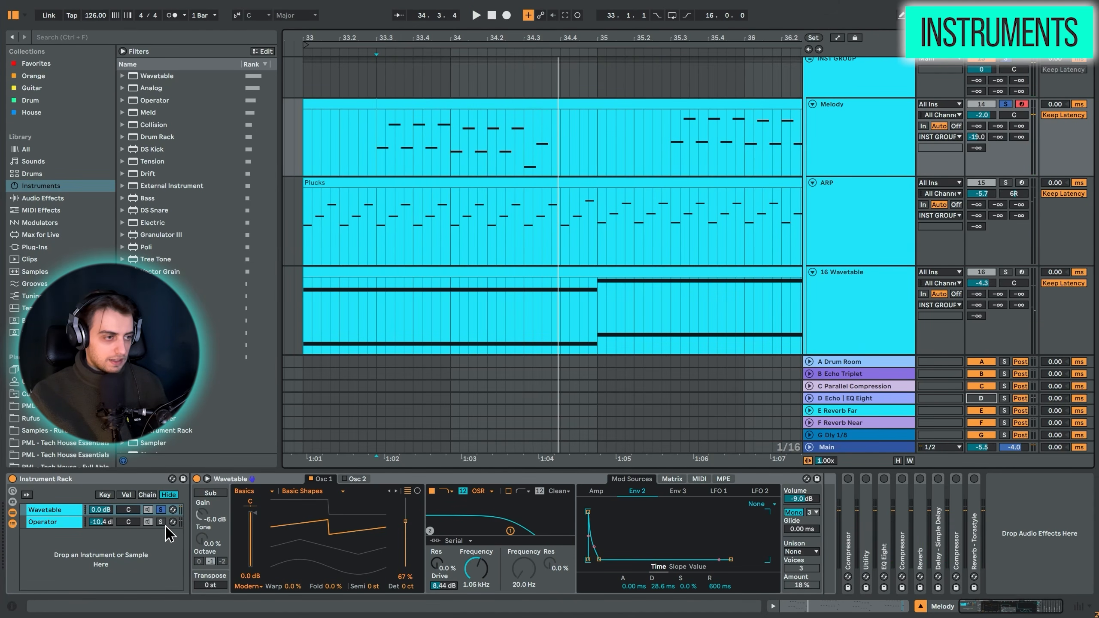
Audition the soloed Operator chain of the Melody rack, reselect the Wavetable chain and reactivate the D Echo | EQ Eight return.
{"action": "left_click", "coordinate": [164, 522]}
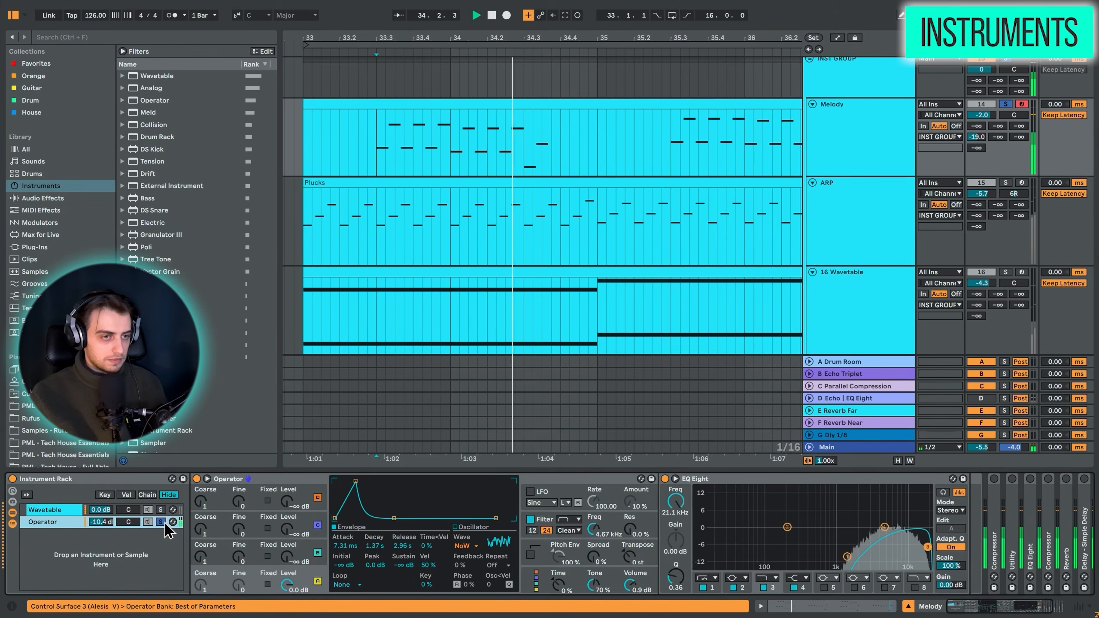
{"action": "key", "text": "space"}
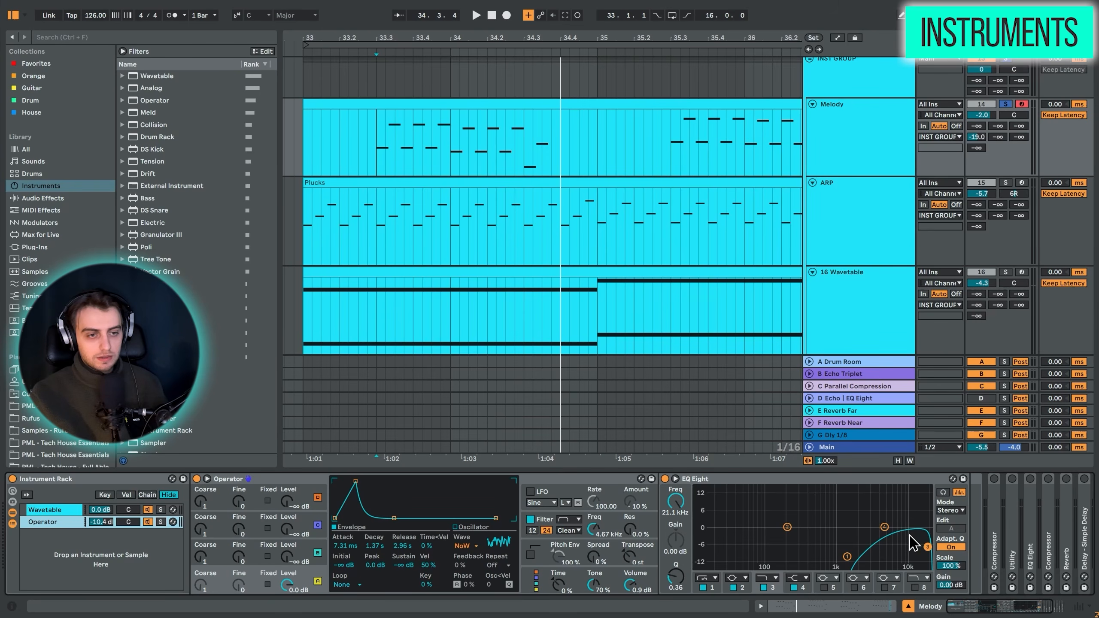
{"action": "left_click", "coordinate": [71, 511]}
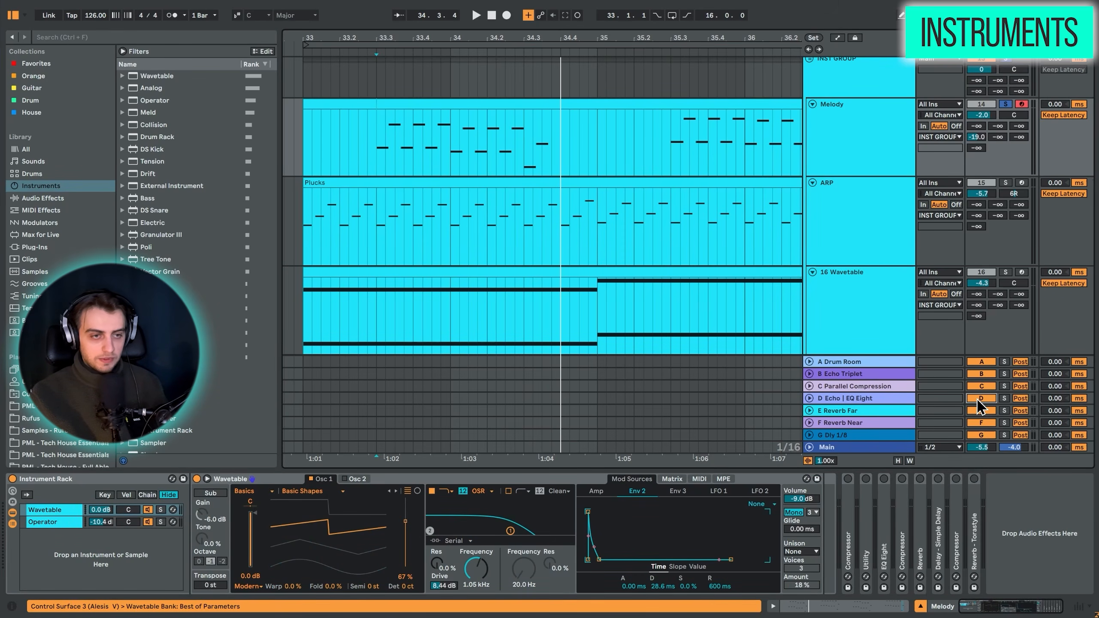
Unfold and activate the first two Compressors in the Melody track's effect chain and audition the compressed melody.
{"action": "key", "text": "space"}
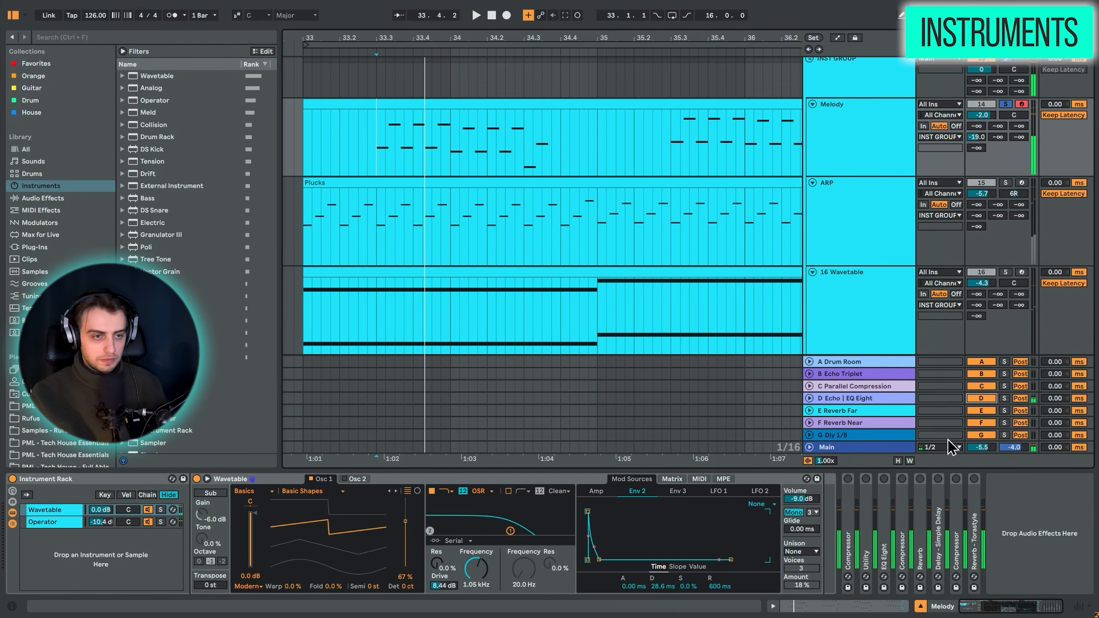
{"action": "double_click", "coordinate": [851, 500]}
{"action": "left_click_drag", "start_coordinate": [963, 607], "coordinate": [1009, 614]}
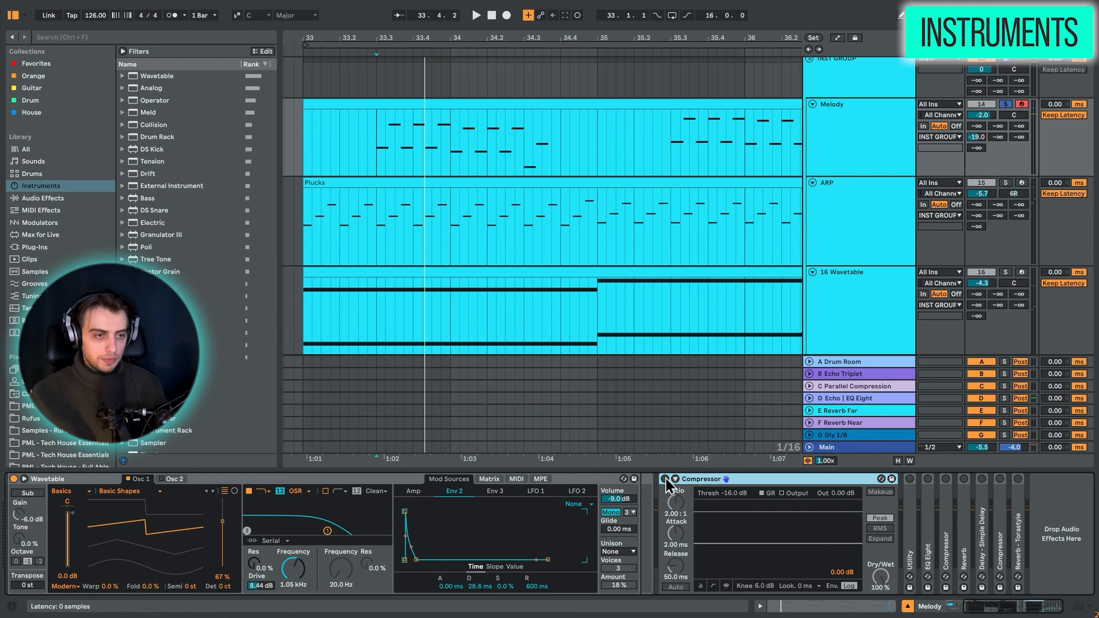
{"action": "double_click", "coordinate": [948, 528]}
{"action": "left_click_drag", "start_coordinate": [970, 610], "coordinate": [986, 610]}
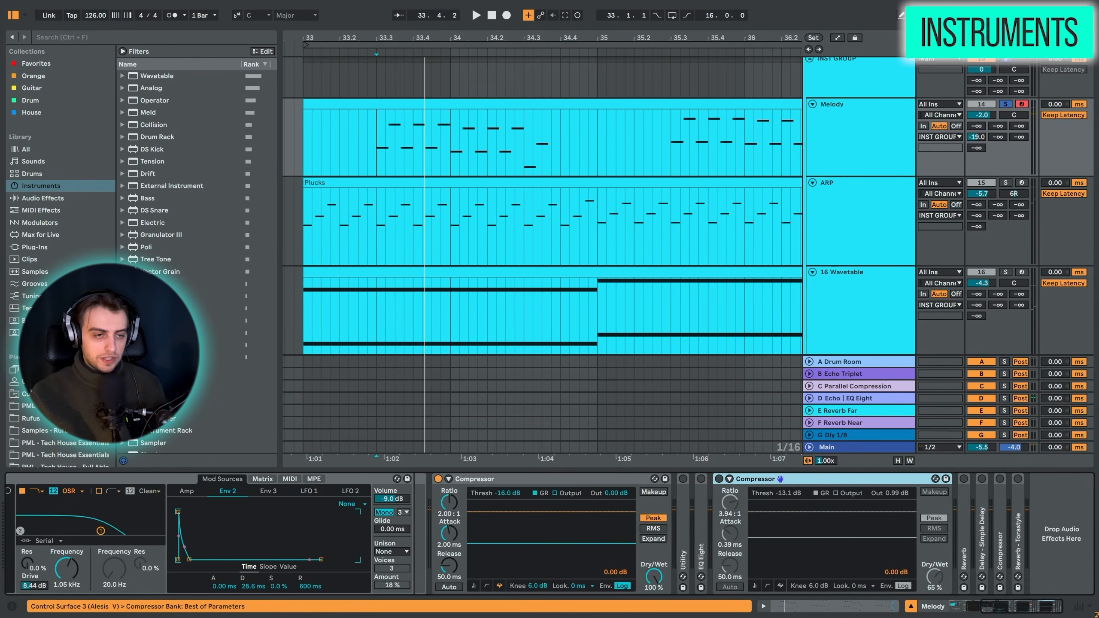
{"action": "left_click", "coordinate": [720, 479]}
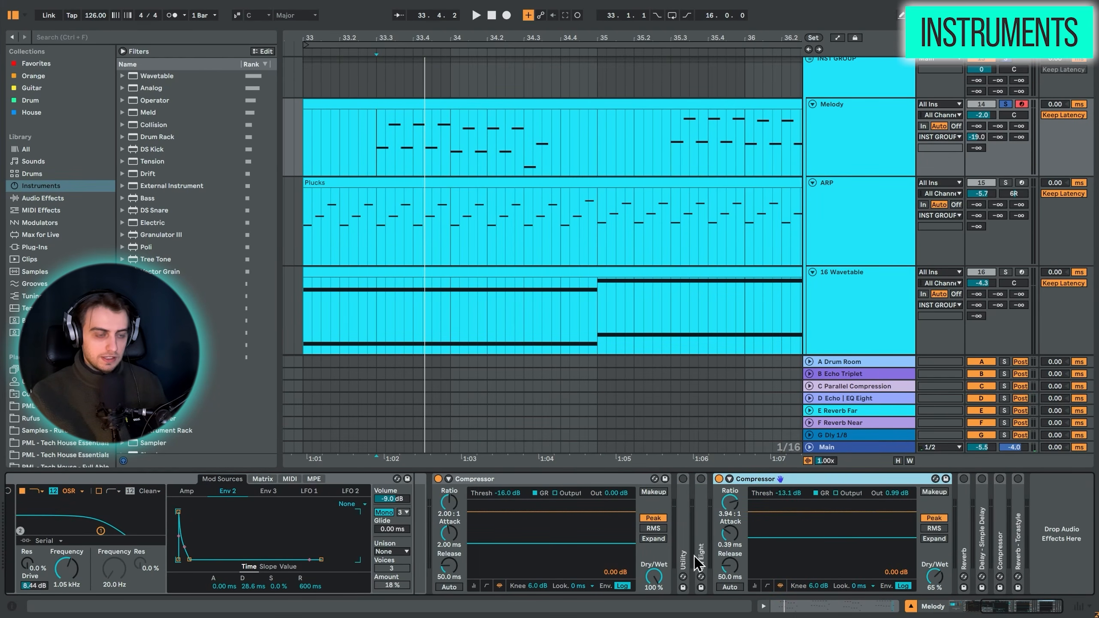
{"action": "key", "text": "space"}
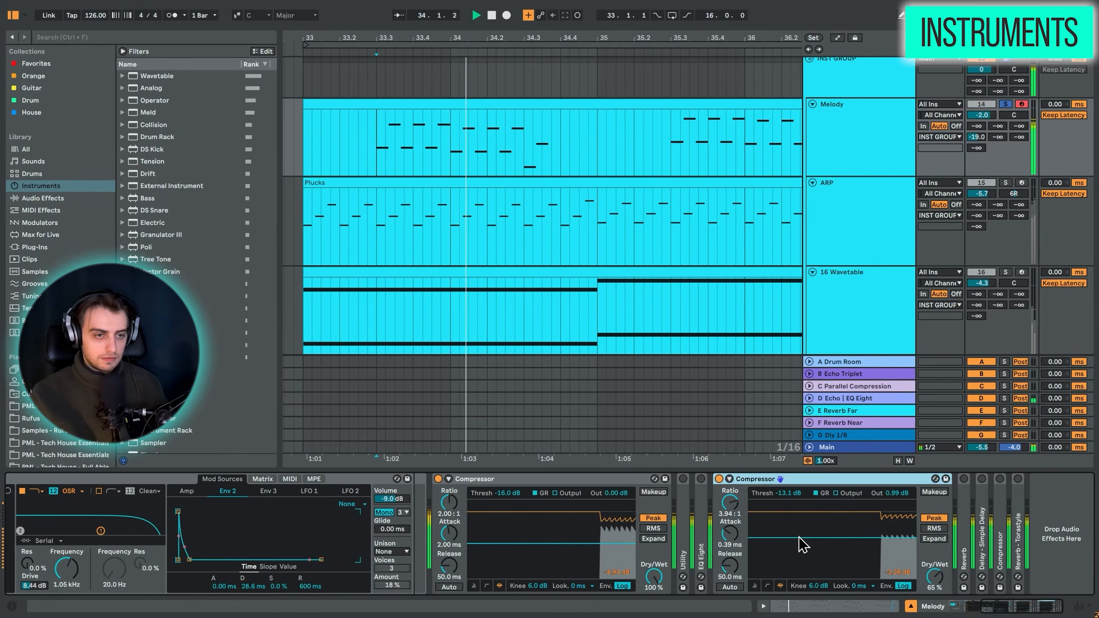
{"action": "key", "text": "space"}
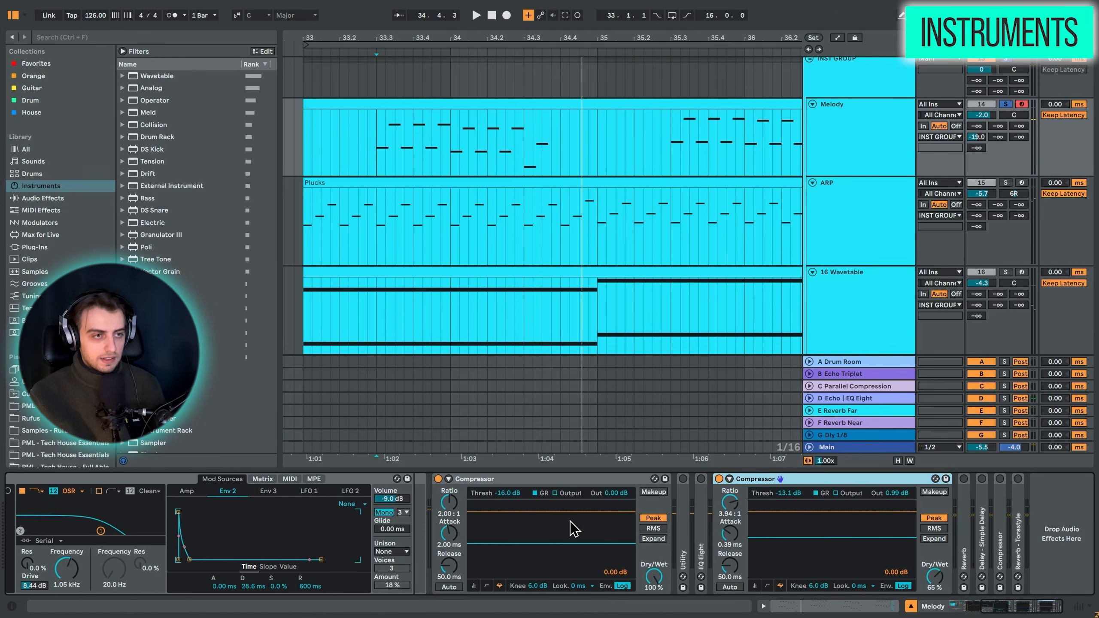
Unfold and activate the Melody track's Utility and EQ Eight and audition the melody through the EQ.
{"action": "double_click", "coordinate": [682, 522]}
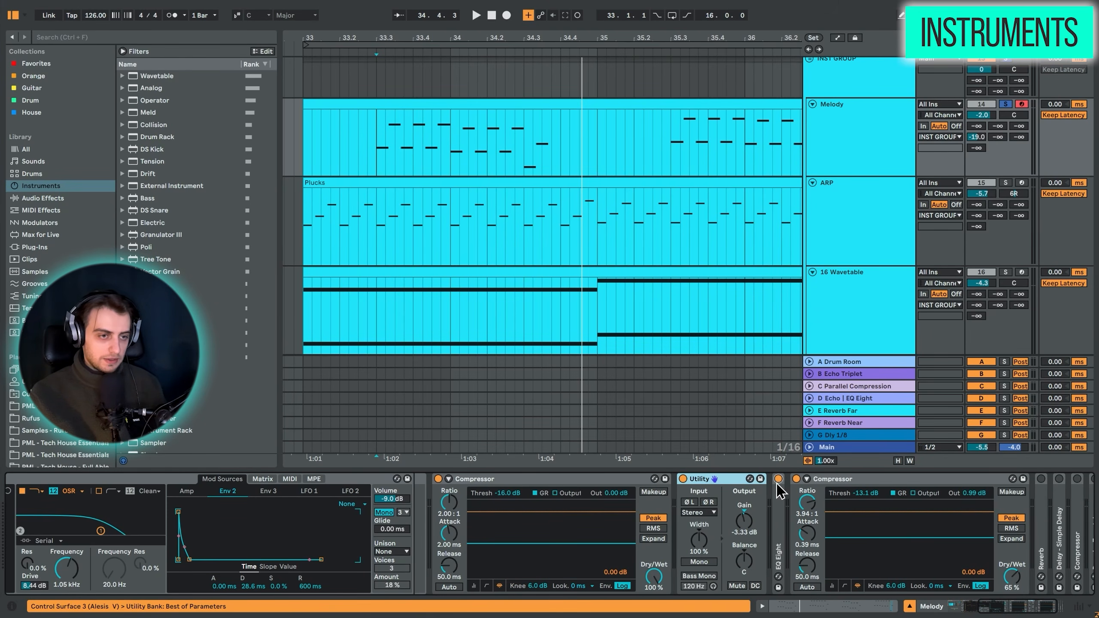
{"action": "double_click", "coordinate": [779, 498]}
{"action": "left_click", "coordinate": [983, 613]}
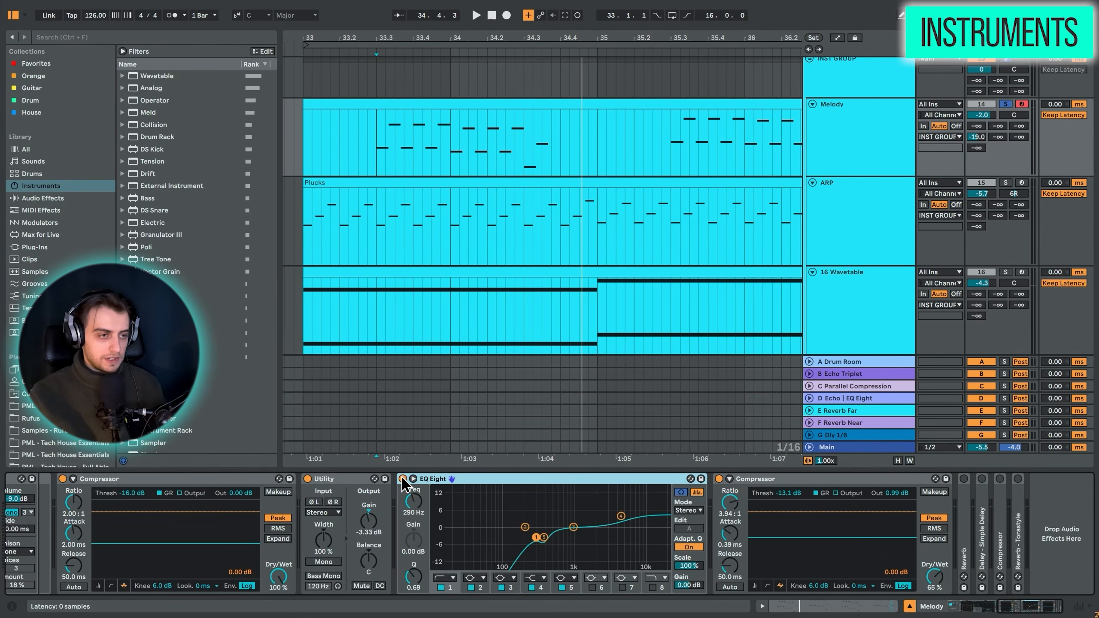
{"action": "key", "text": "space"}
{"action": "key", "text": "space"}
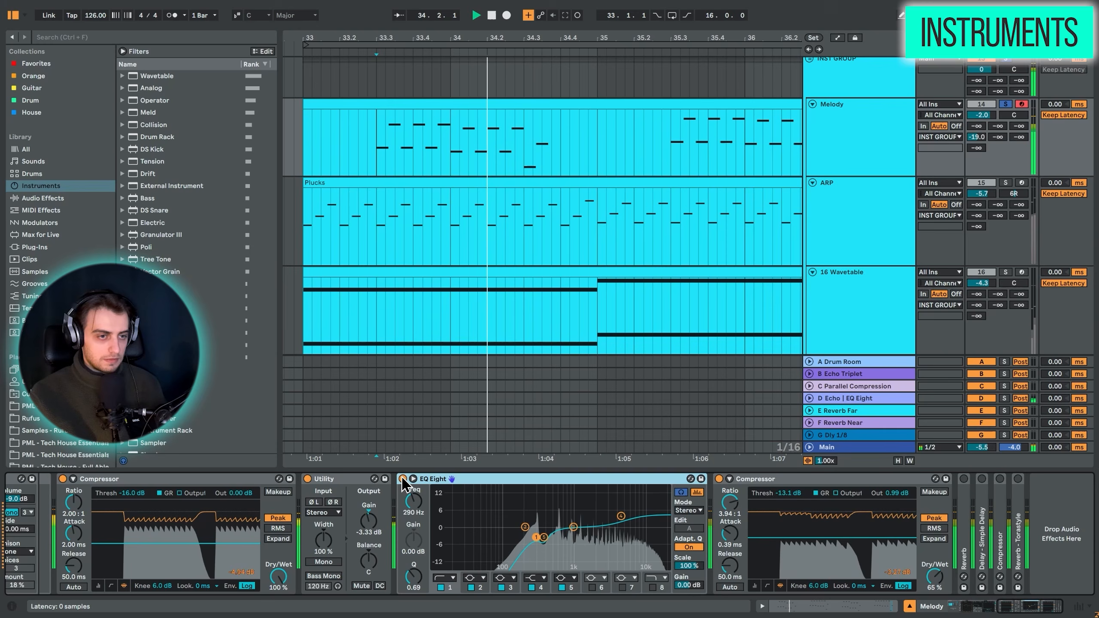
{"action": "key", "text": "space"}
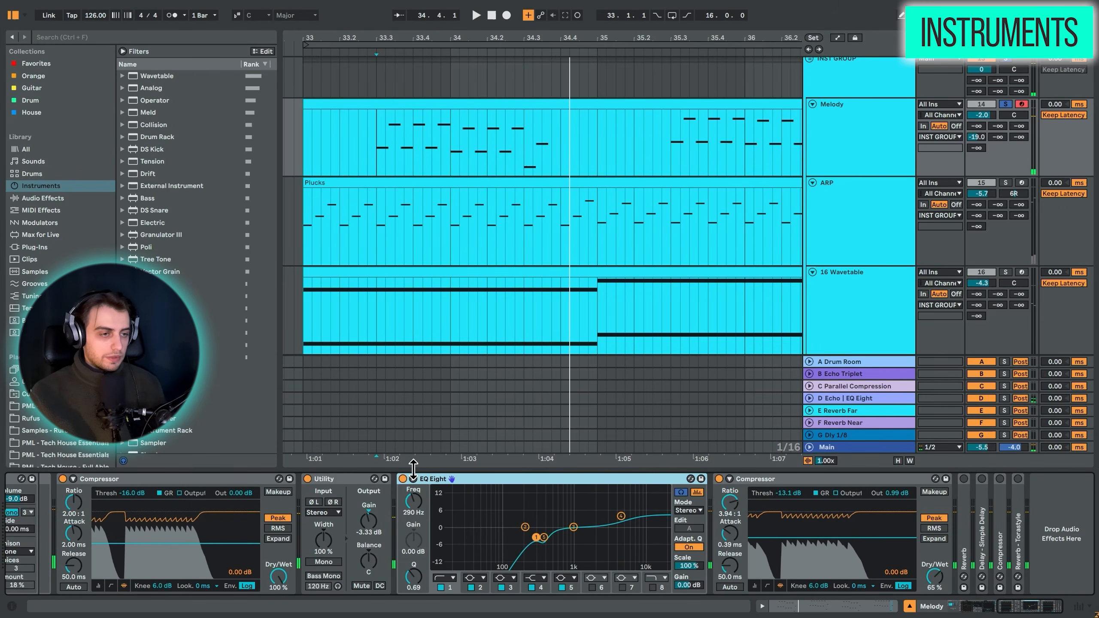
{"action": "key", "text": "space"}
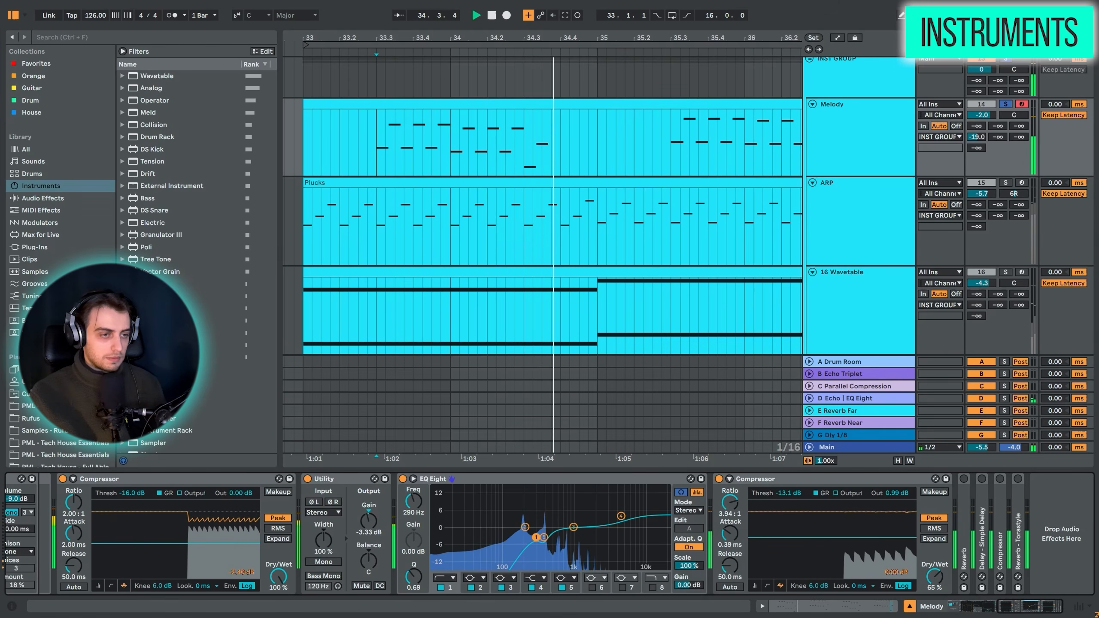
{"action": "key", "text": "space"}
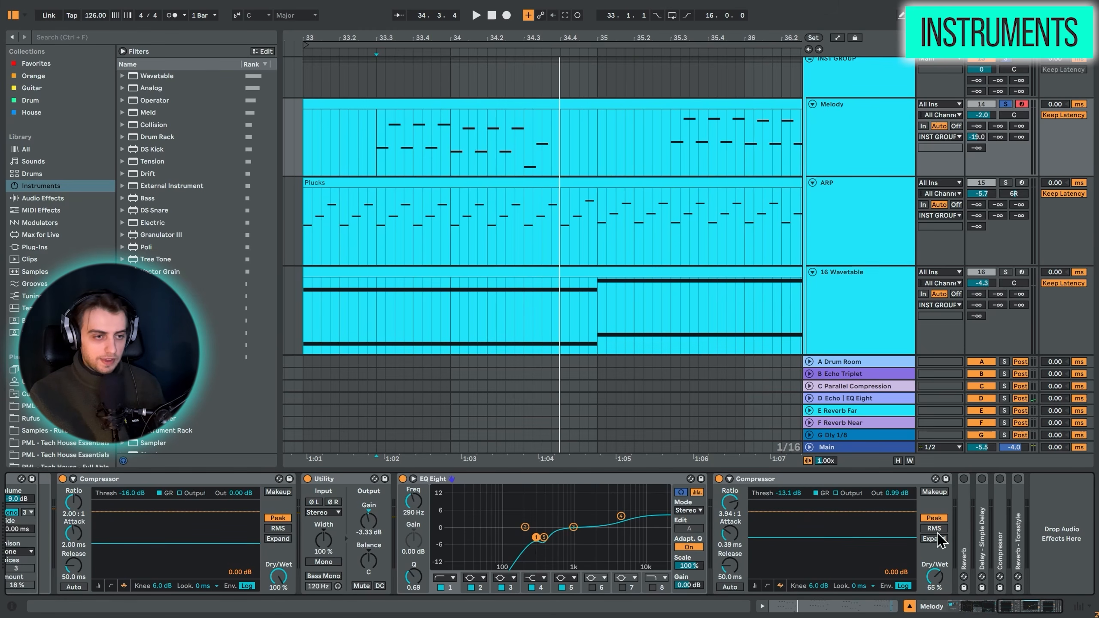
Unfold and activate the Reverb and Reverb - Torastyle devices on the Melody track.
{"action": "double_click", "coordinate": [965, 539]}
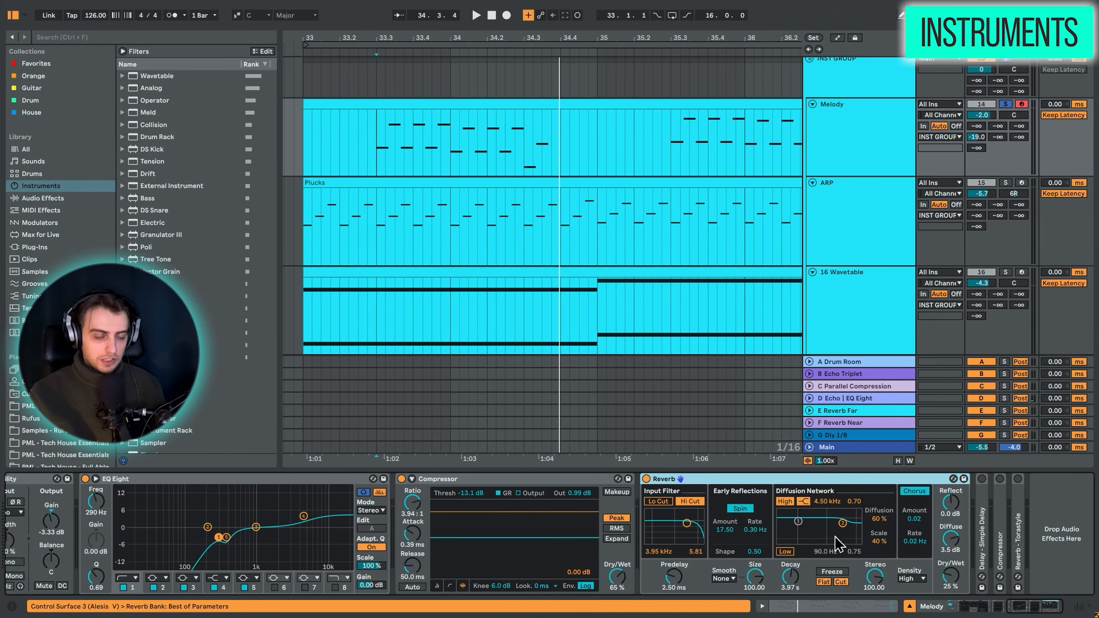
{"action": "double_click", "coordinate": [1020, 494]}
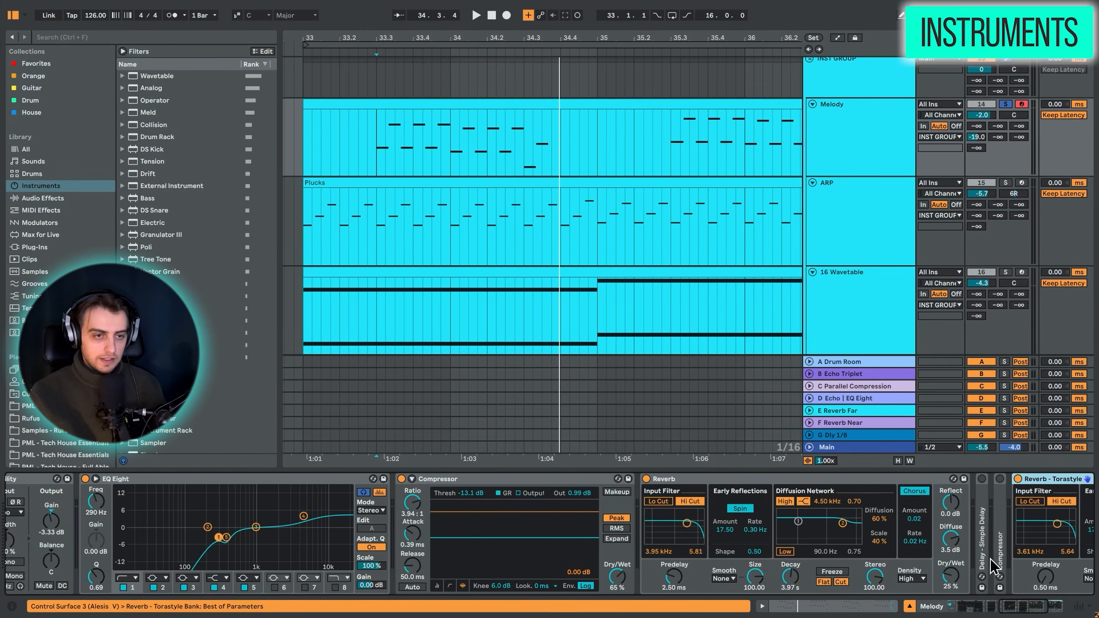
{"action": "left_click", "coordinate": [1018, 610]}
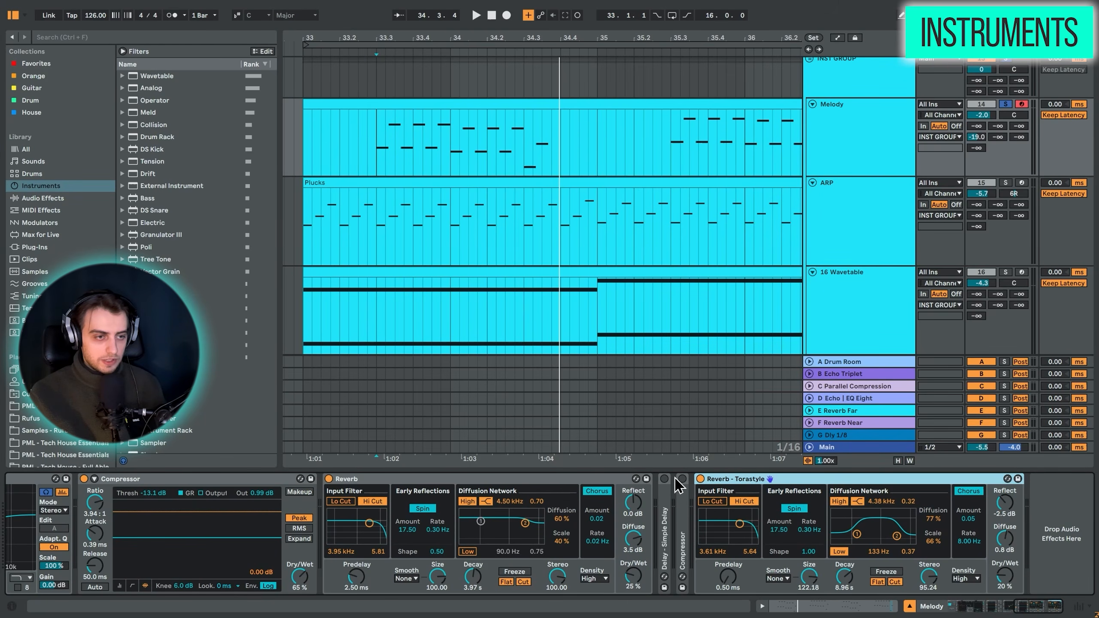
Play the melody with its reverbs, and unfold and activate the Delay - Simple Delay device.
{"action": "key", "text": "space"}
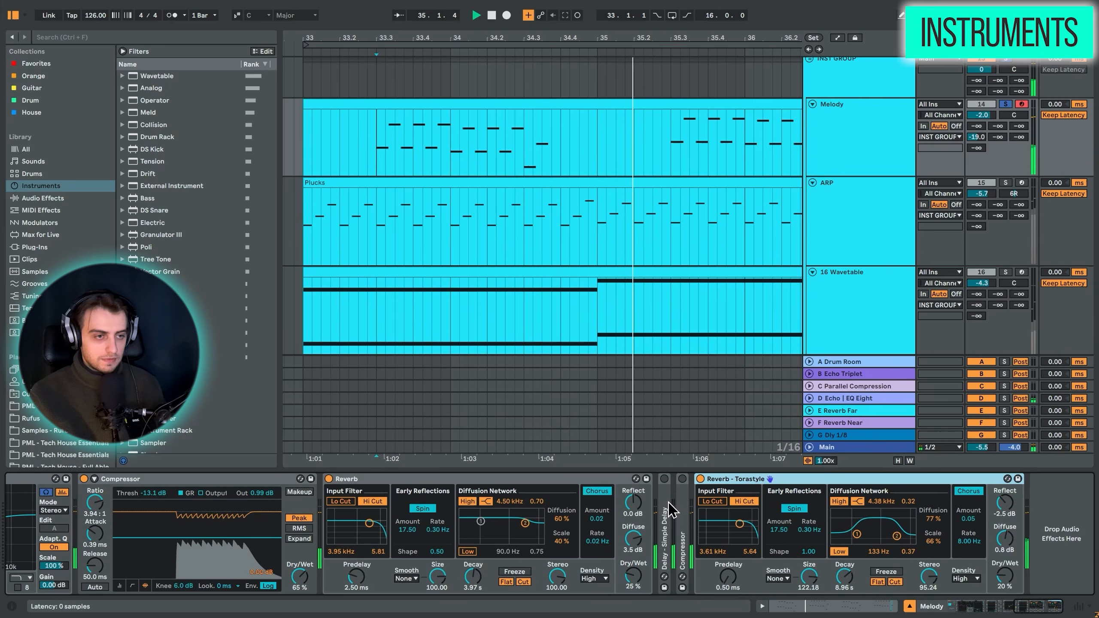
{"action": "double_click", "coordinate": [669, 504]}
{"action": "key", "text": "space"}
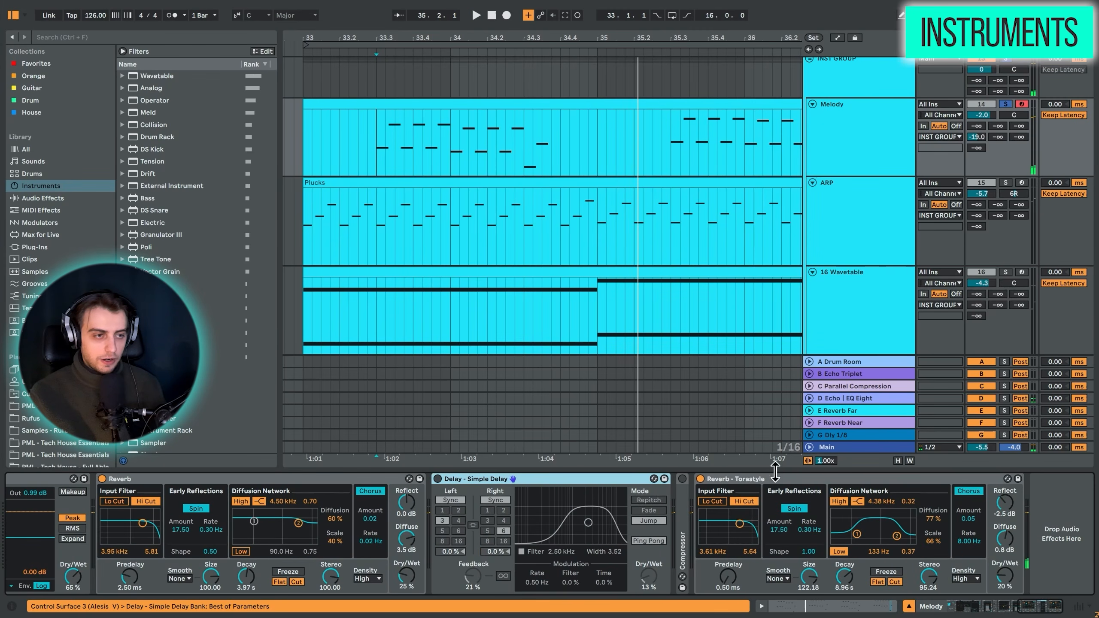
{"action": "left_click", "coordinate": [438, 479]}
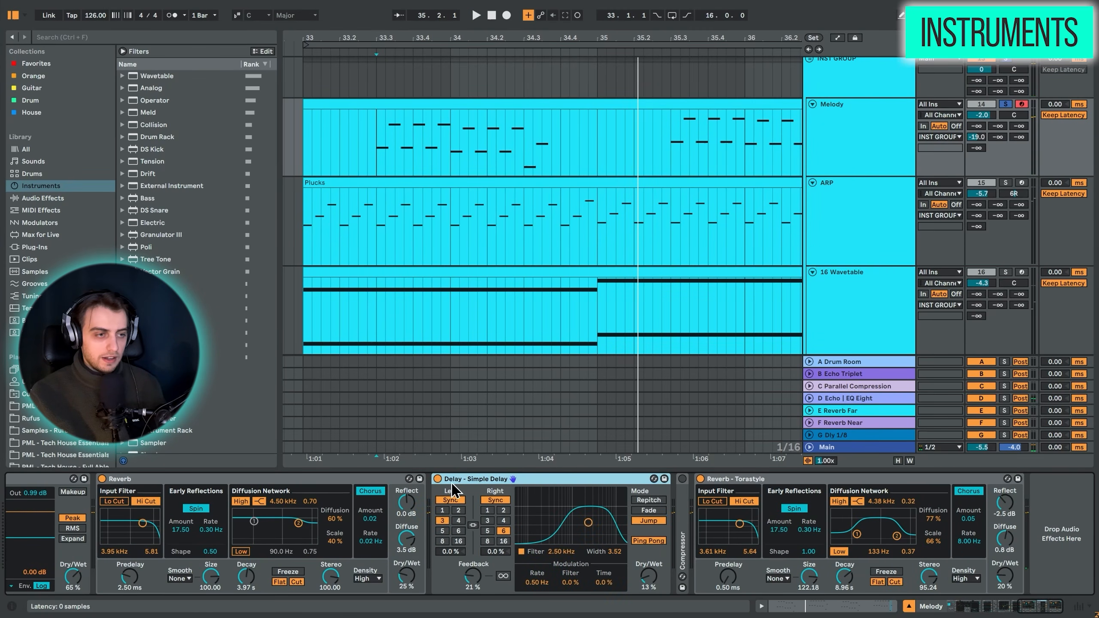
Unfold and activate the sidechain Compressor after the Simple Delay and audition its pumping on the melody.
{"action": "double_click", "coordinate": [684, 503]}
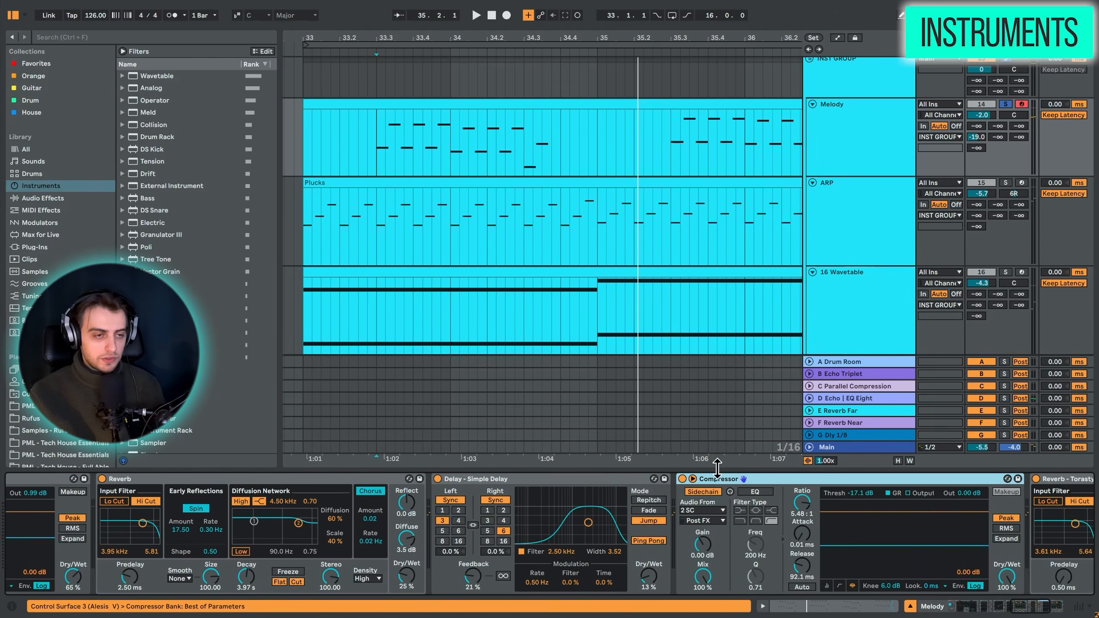
{"action": "key", "text": "space"}
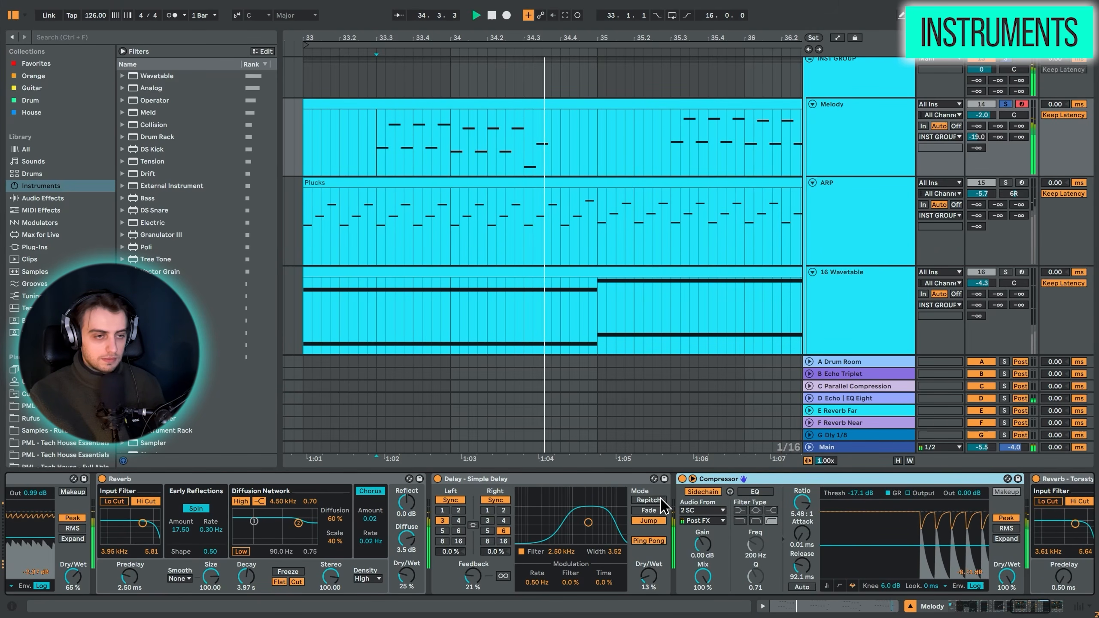
{"action": "key", "text": "space"}
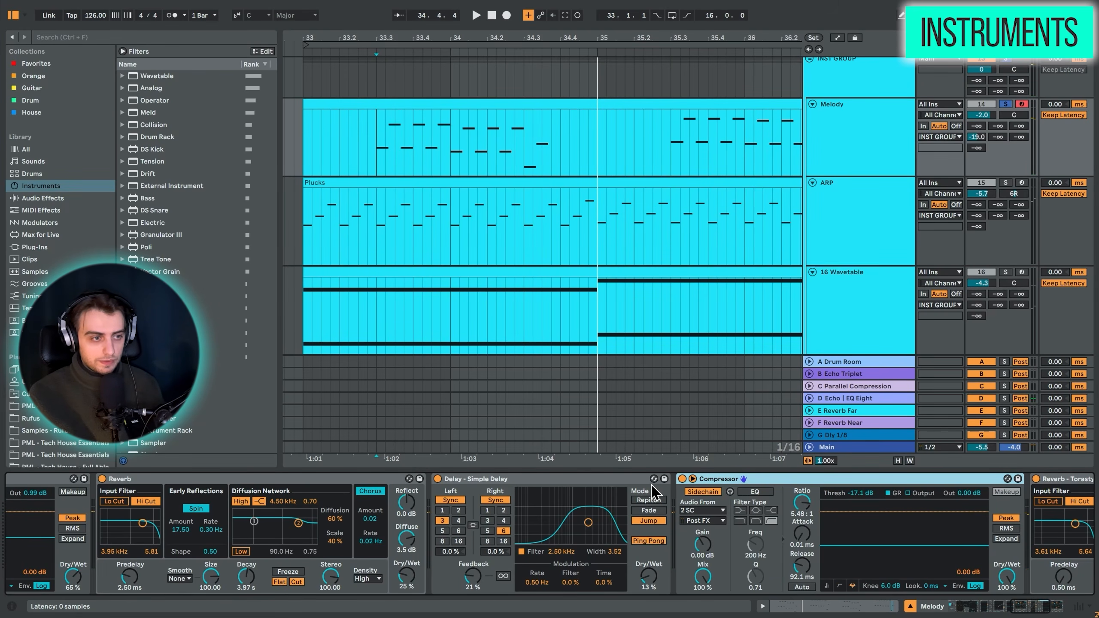
Solo the ARP track in place of Melody and play it from 33.1.1.
{"action": "left_click", "coordinate": [1010, 186]}
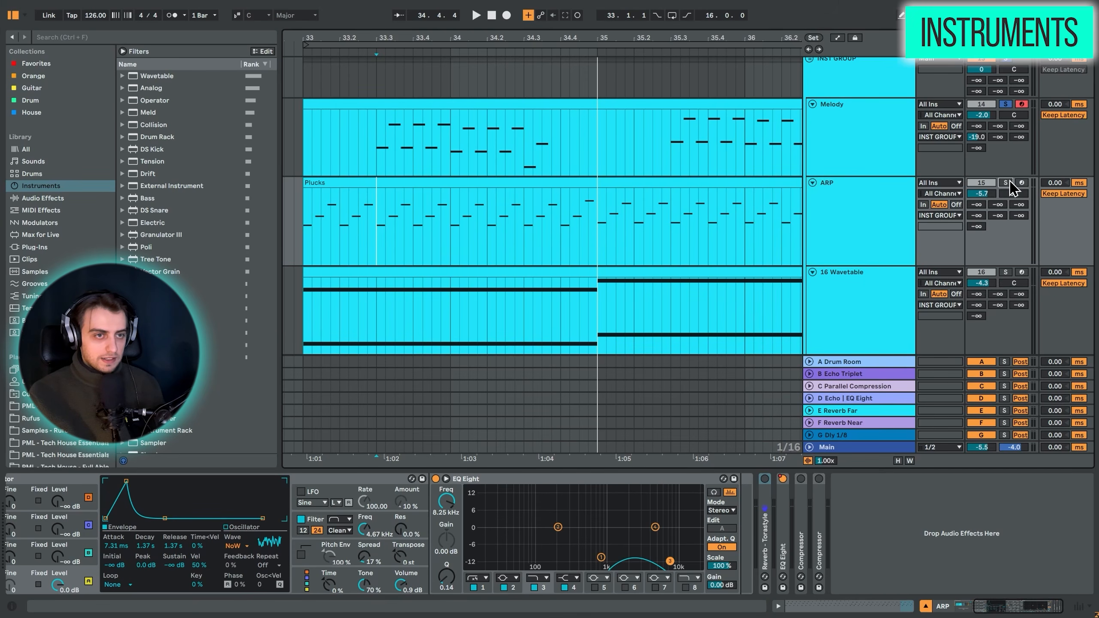
{"action": "left_click", "coordinate": [1009, 183]}
{"action": "left_click", "coordinate": [308, 244]}
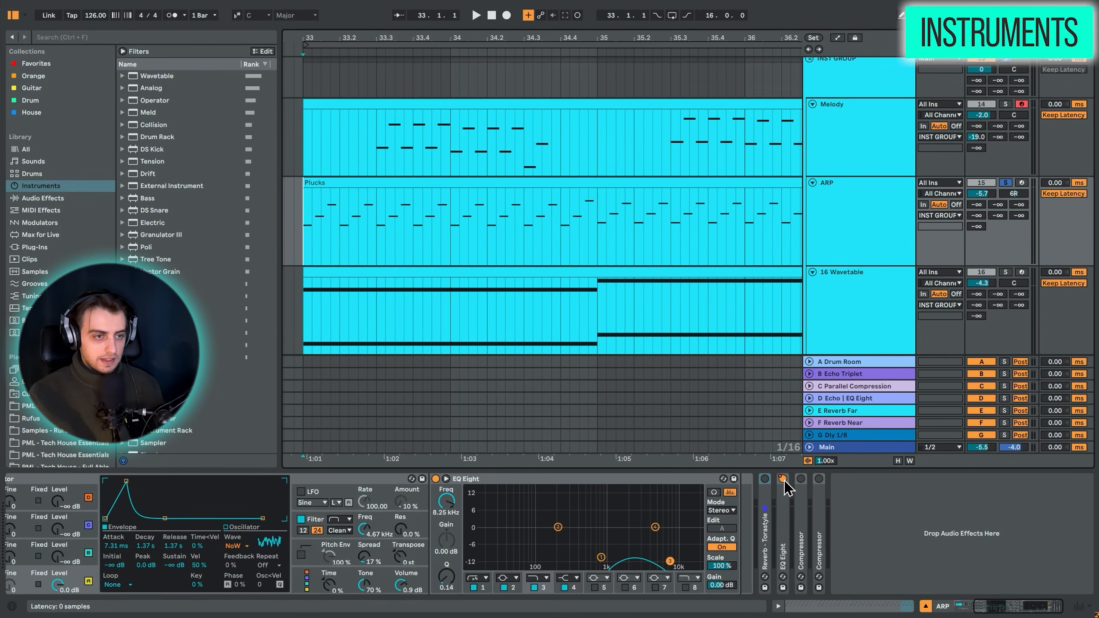
{"action": "key", "text": "space"}
Select and solo the Wavetable chain of the ARP track's Instrument Rack and audition it.
{"action": "left_click_drag", "start_coordinate": [1023, 607], "coordinate": [995, 608]}
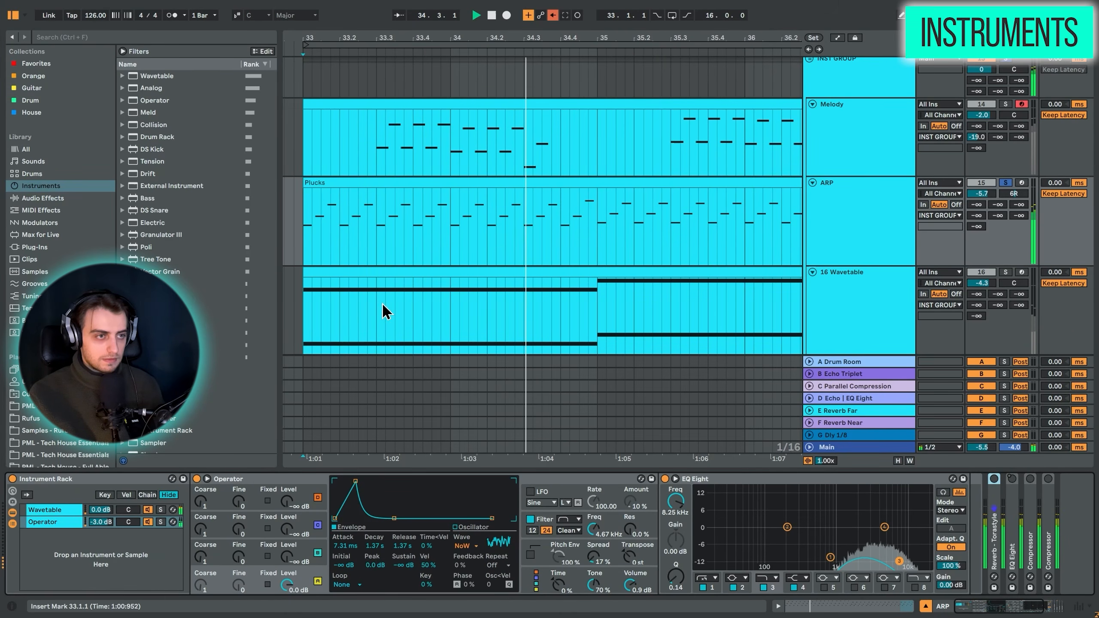
{"action": "left_click", "coordinate": [71, 513]}
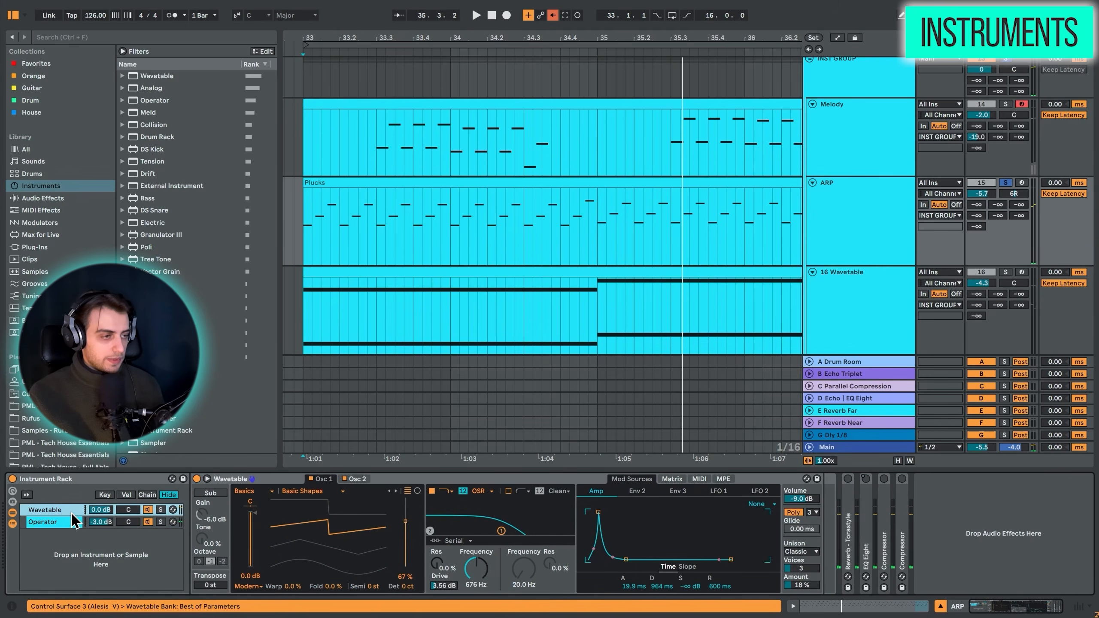
{"action": "left_click", "coordinate": [160, 511]}
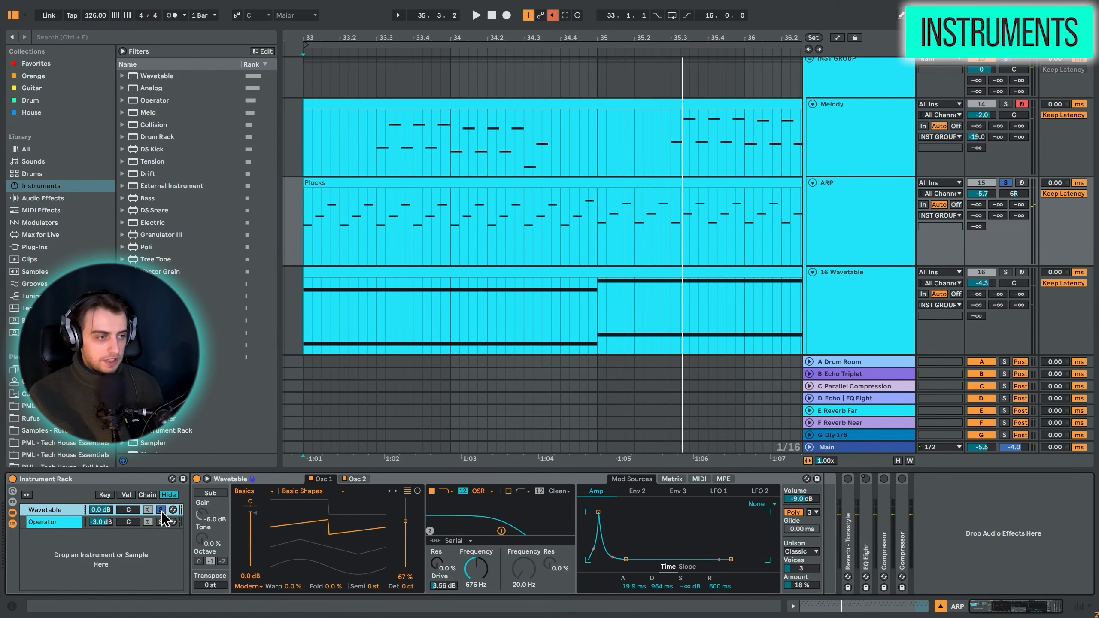
{"action": "left_click", "coordinate": [365, 480]}
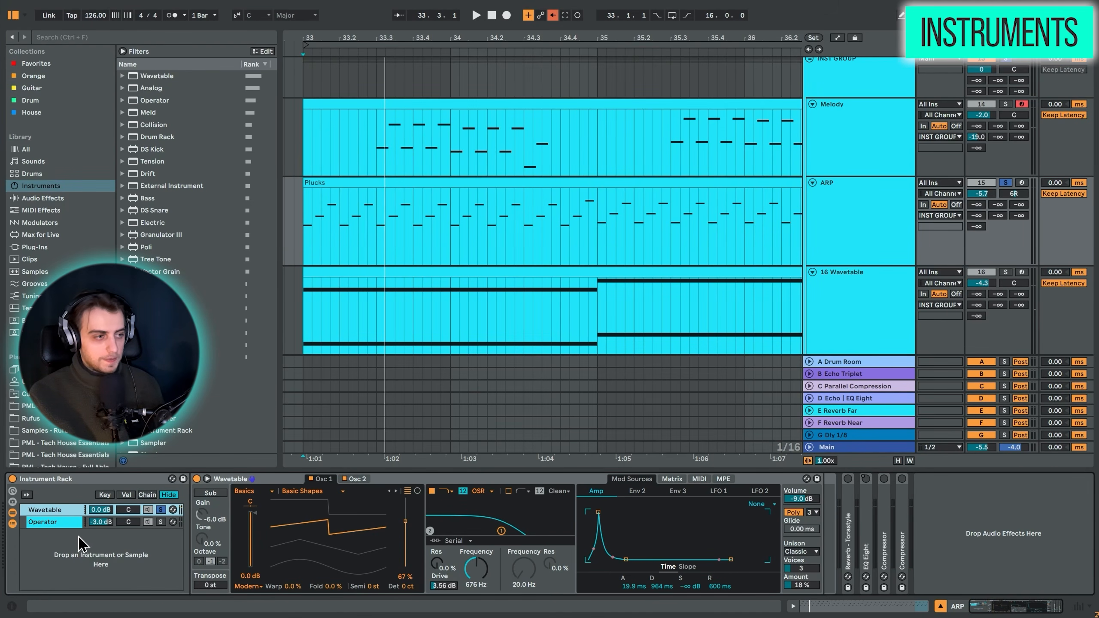
Solo the Operator chain of the ARP rack in place of Wavetable and audition it.
{"action": "left_click", "coordinate": [161, 522]}
{"action": "left_click", "coordinate": [233, 479]}
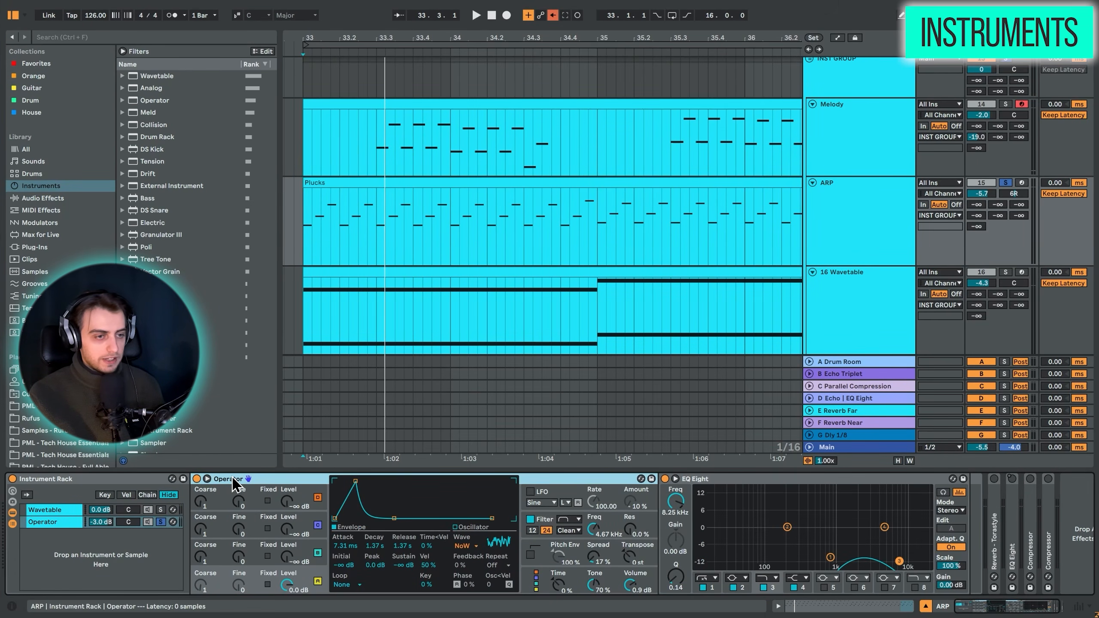
{"action": "key", "text": "space"}
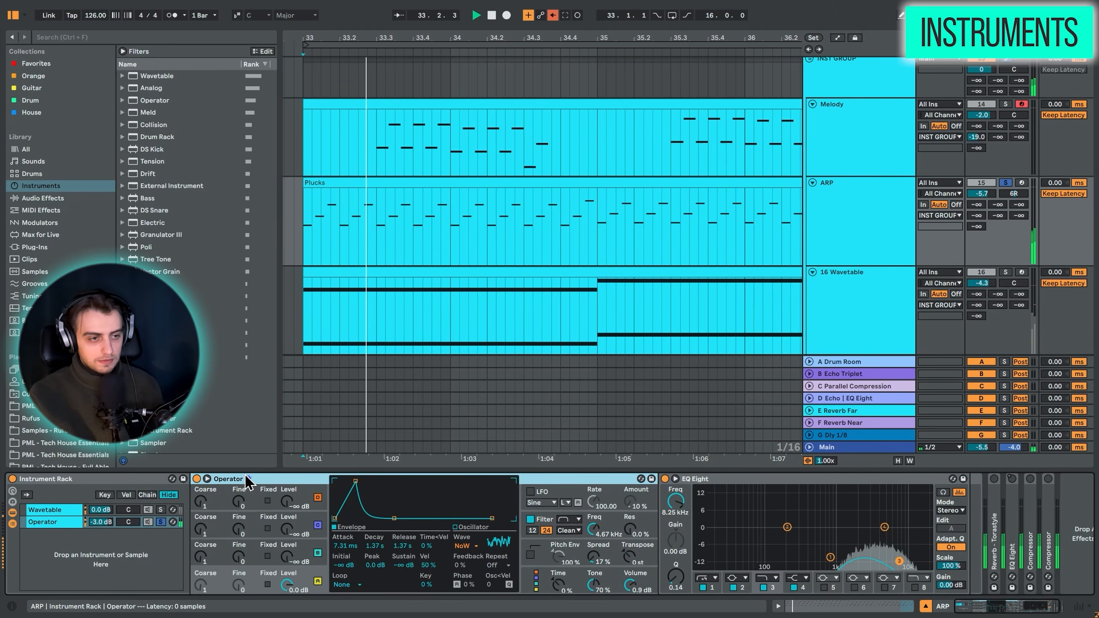
{"action": "key", "text": "space"}
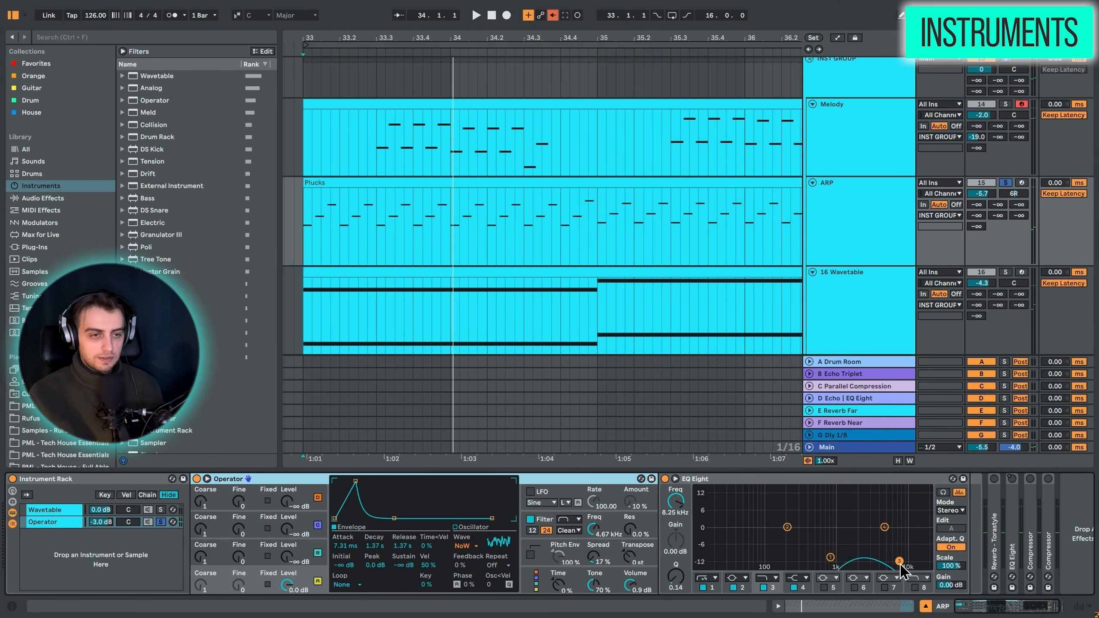
Inspect the Operator chain's EQ Eight during repeated playback and clear the chain's solo.
{"action": "mouse_move", "coordinate": [900, 562]}
{"action": "left_mouse_down"}
{"action": "mouse_move", "coordinate": [929, 543]}
{"action": "mouse_move", "coordinate": [903, 525]}
{"action": "left_mouse_up"}
{"action": "key", "text": "space"}
{"action": "key", "text": "space"}
{"action": "key", "text": "space"}
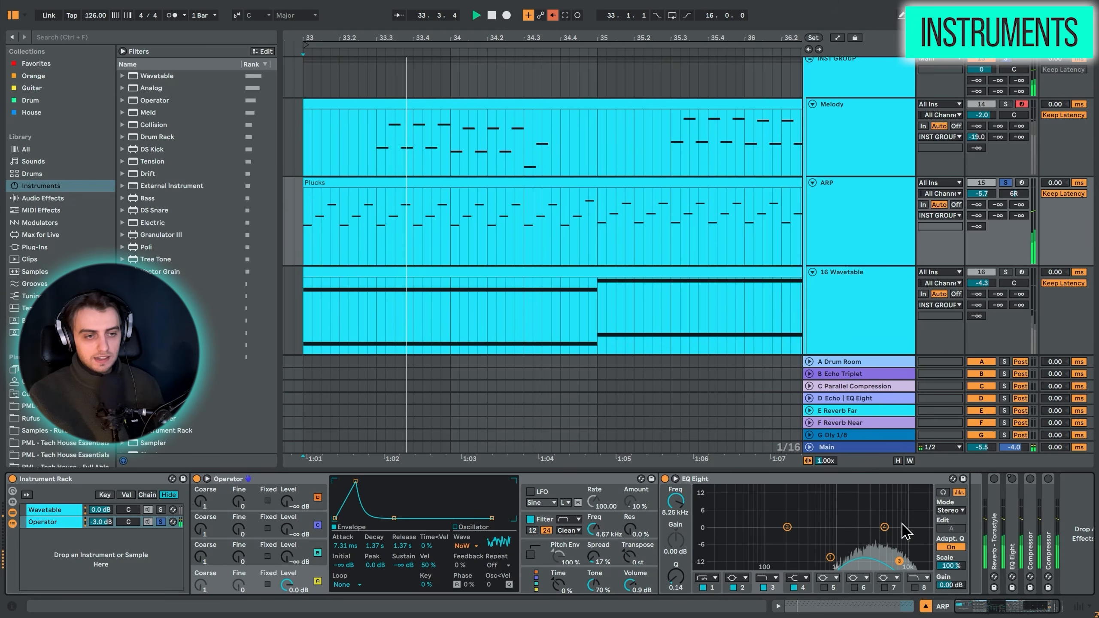
{"action": "key", "text": "space"}
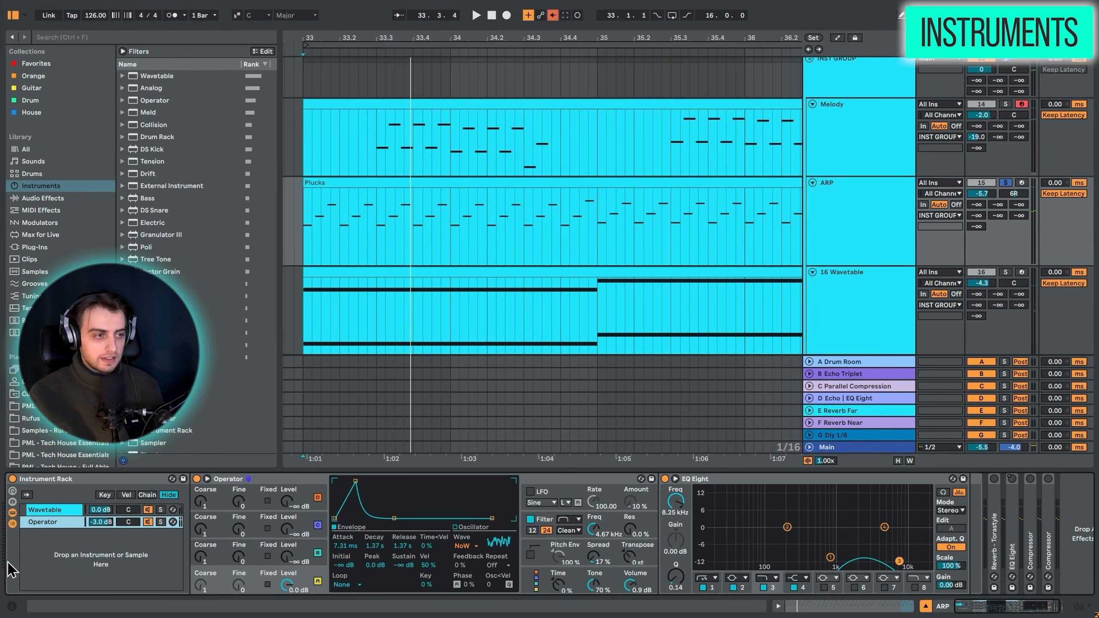
Unfold and enable the Torastyle Reverb in the ARP track's device chain.
{"action": "key", "text": "space"}
{"action": "scroll", "coordinate": [92, 541], "scroll_direction": "right", "scroll_amount": 2}
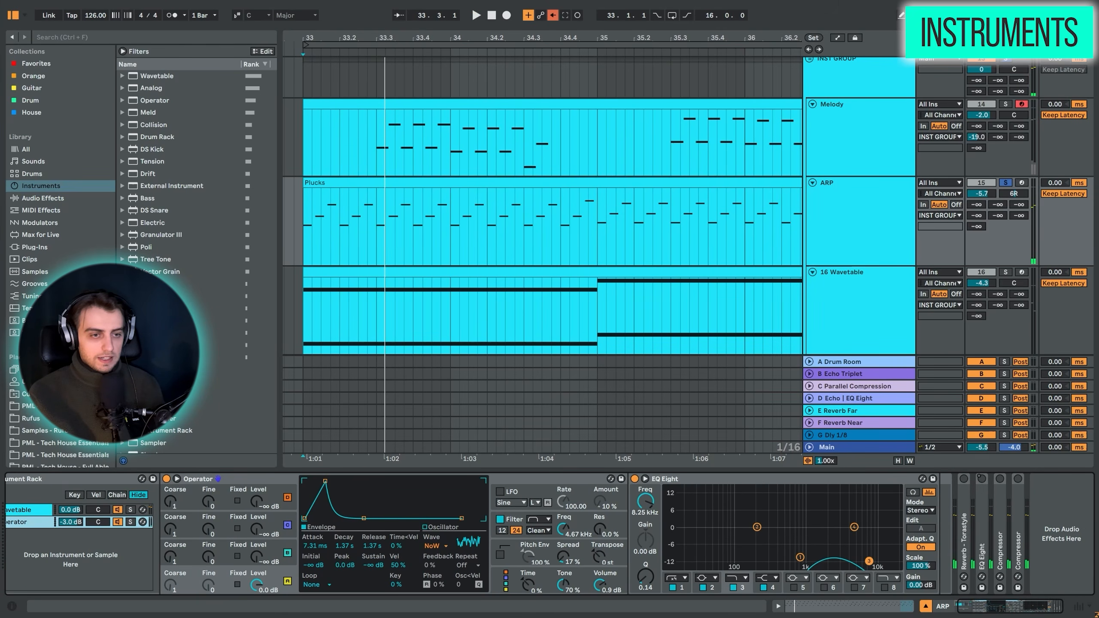
{"action": "double_click", "coordinate": [968, 509]}
{"action": "left_click_drag", "start_coordinate": [982, 614], "coordinate": [1033, 615]}
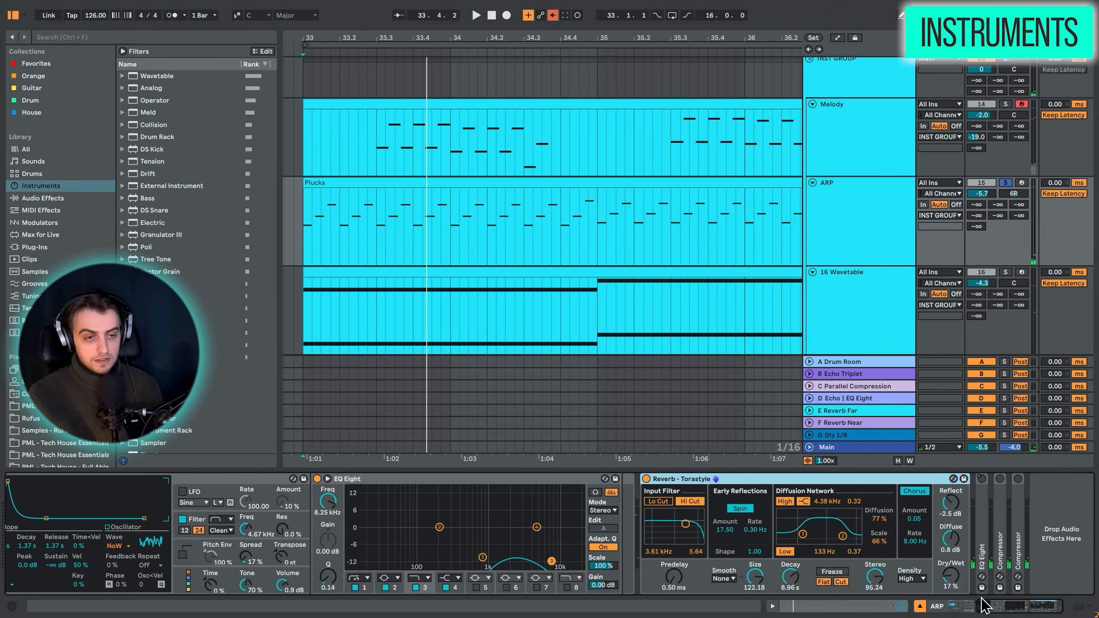
Unfold and enable the EQ Eight after the ARP track's reverb and audition the track with it.
{"action": "left_click", "coordinate": [984, 507]}
{"action": "key", "text": "space"}
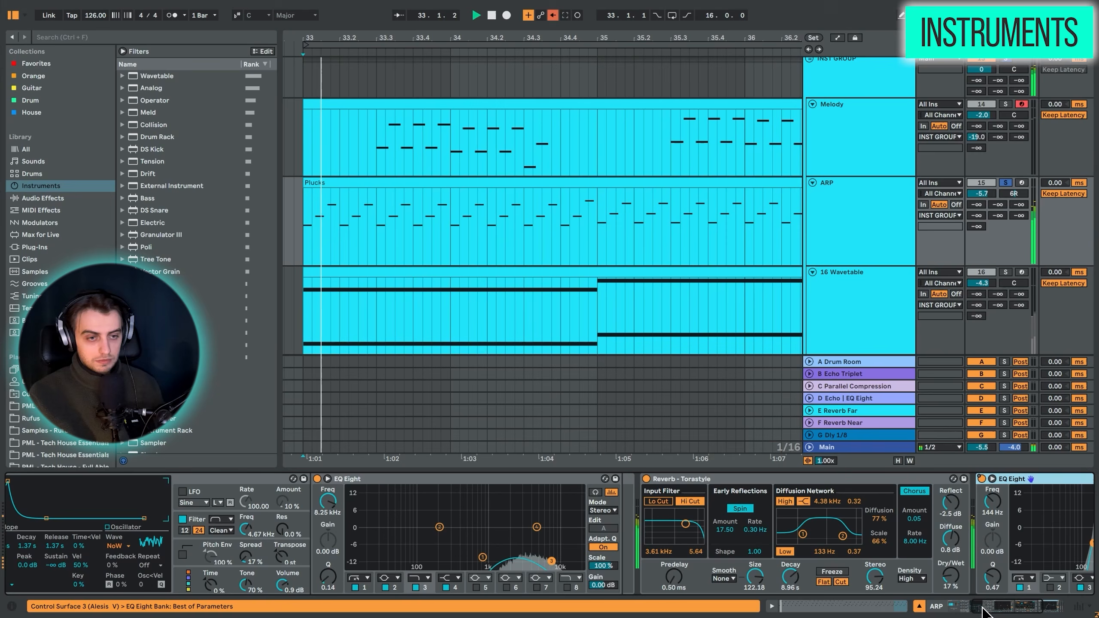
{"action": "left_click_drag", "start_coordinate": [987, 611], "coordinate": [1007, 611]}
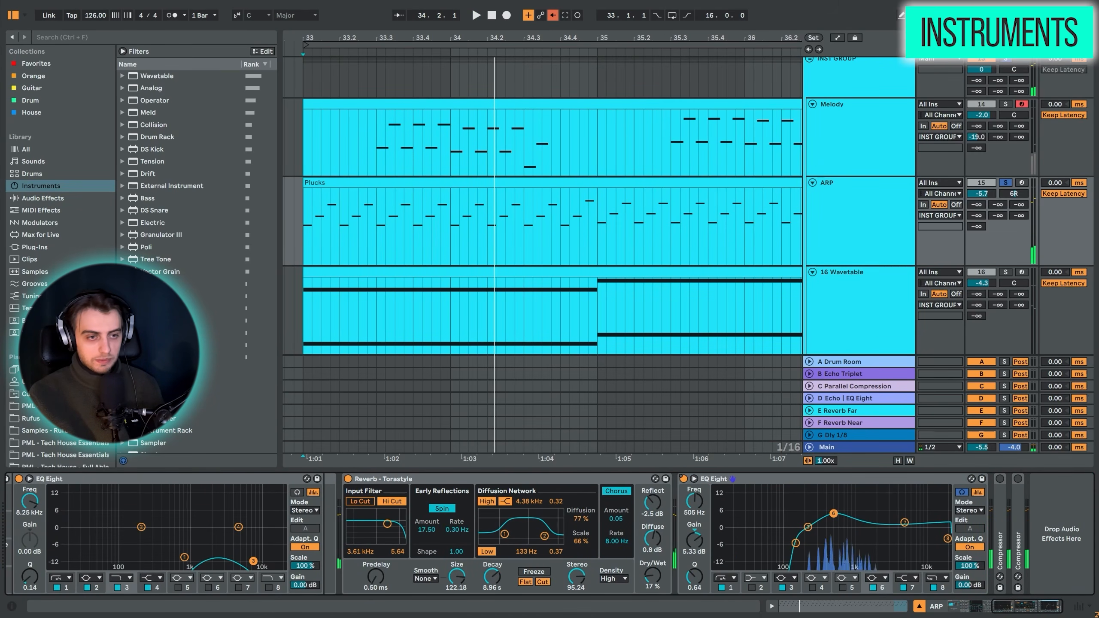
{"action": "key", "text": "space"}
{"action": "key", "text": "space"}
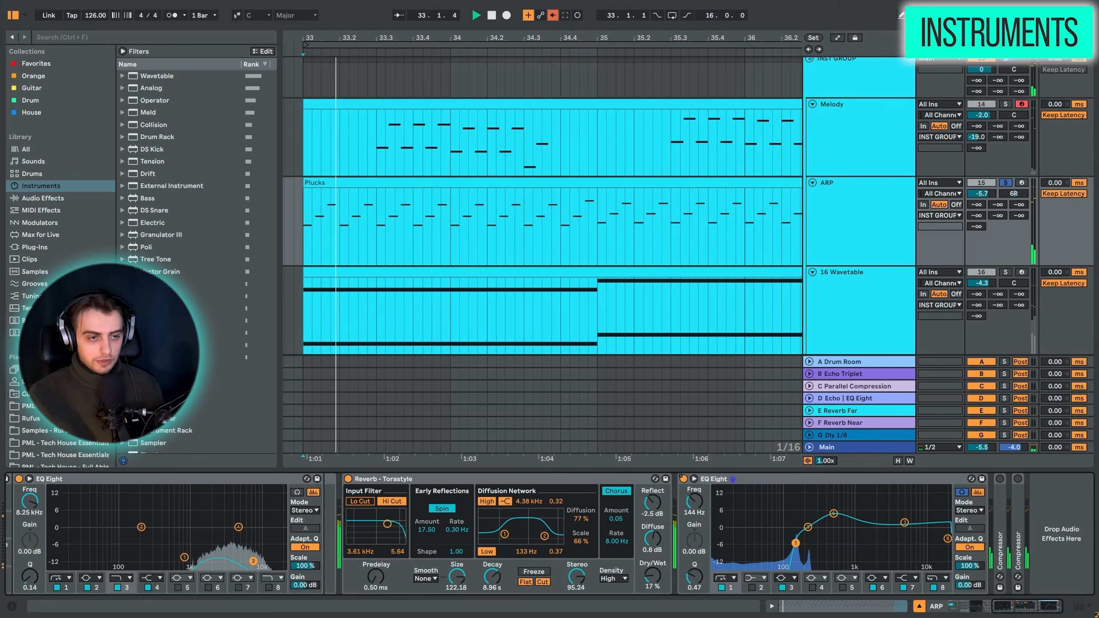
Unfold and enable both Compressors at the end of the ARP chain and audition the track with them.
{"action": "double_click", "coordinate": [1000, 513]}
{"action": "left_click_drag", "start_coordinate": [983, 609], "coordinate": [1065, 595]}
{"action": "double_click", "coordinate": [1020, 541]}
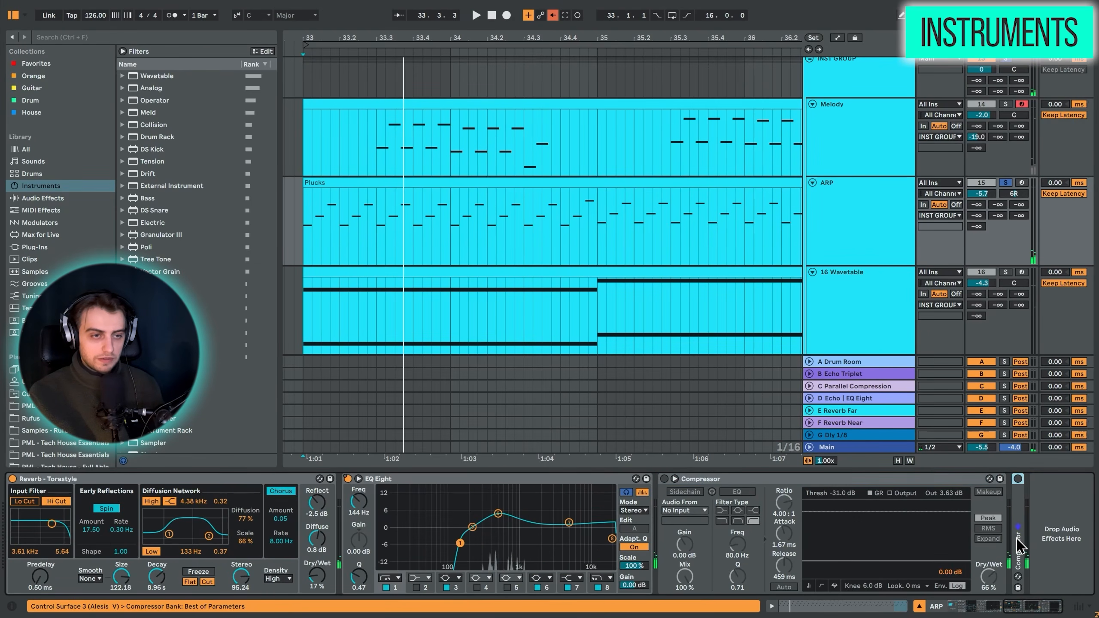
{"action": "left_click", "coordinate": [328, 479]}
{"action": "key", "text": "space"}
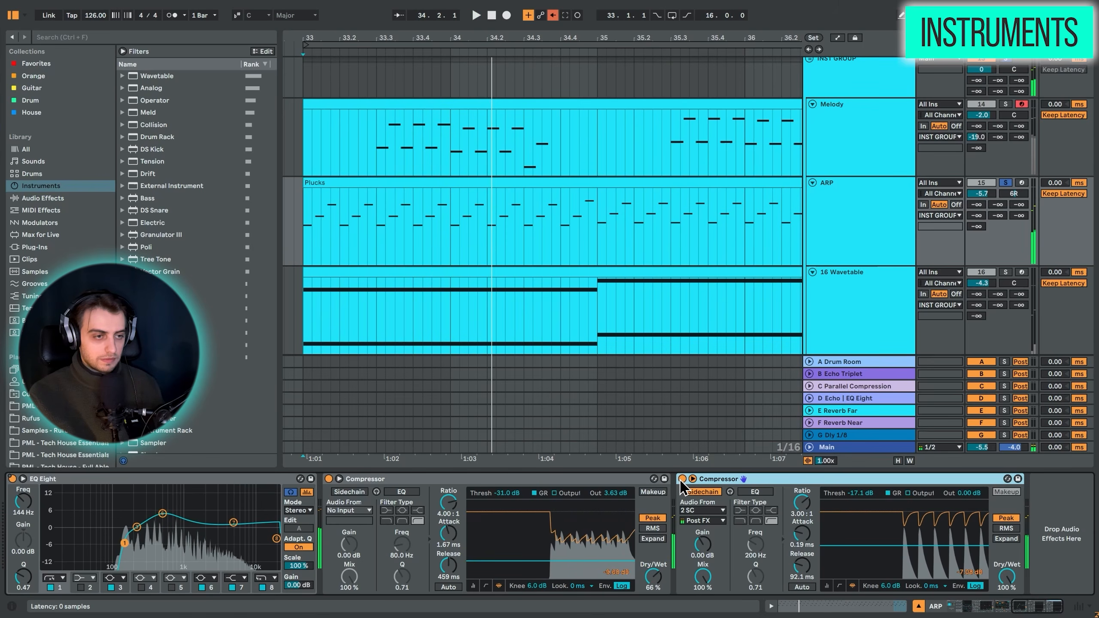
{"action": "left_click", "coordinate": [367, 511]}
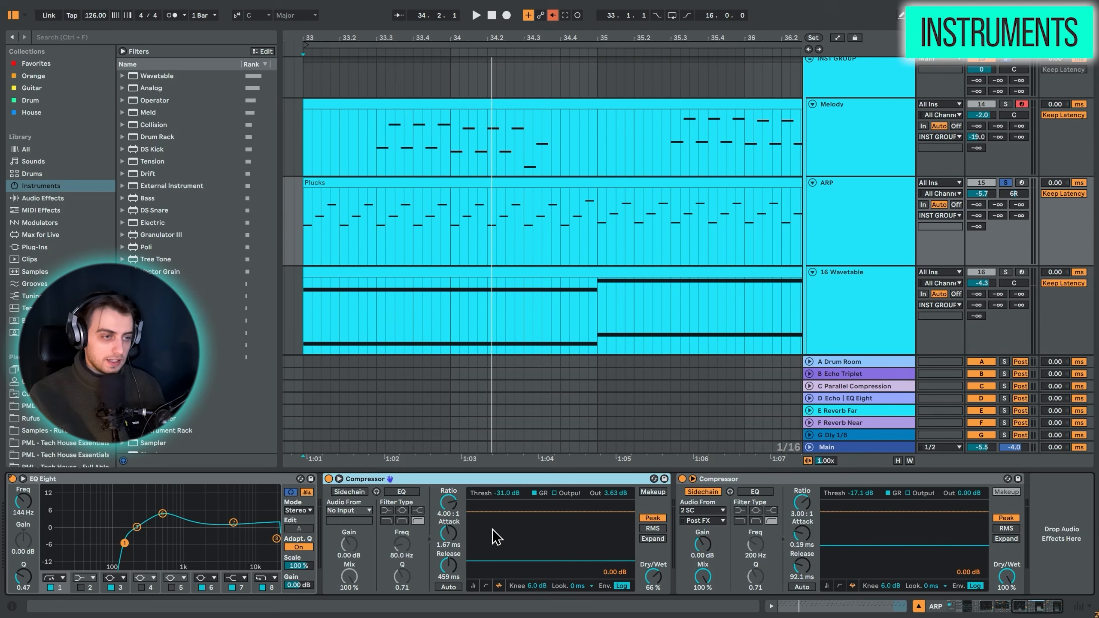
Solo the 16 Wavetable track in place of ARP and select its clip.
{"action": "left_click", "coordinate": [868, 330]}
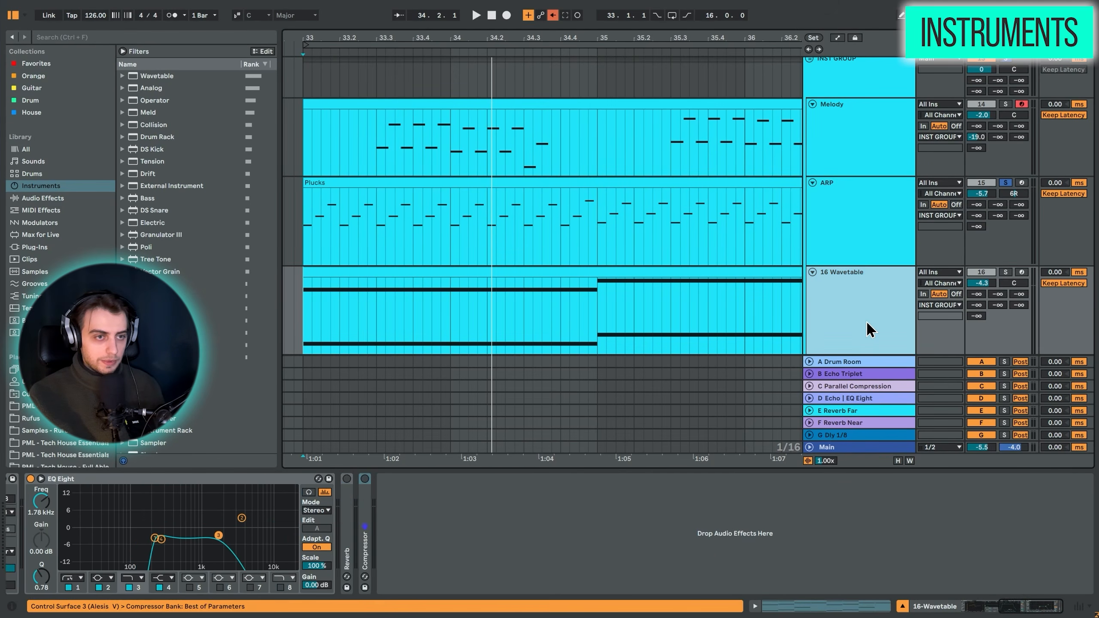
{"action": "left_click", "coordinate": [1005, 273]}
{"action": "left_click", "coordinate": [349, 275]}
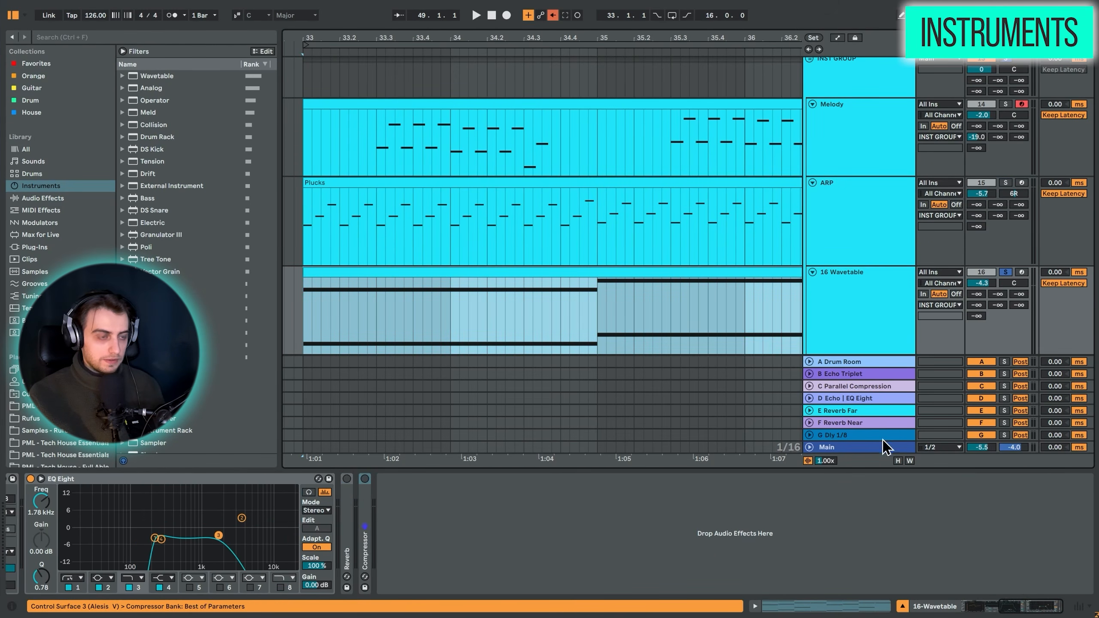
Audition the Wavetable track with its EQ Eight bypassed, and again with it switched back on.
{"action": "left_click", "coordinate": [1026, 607]}
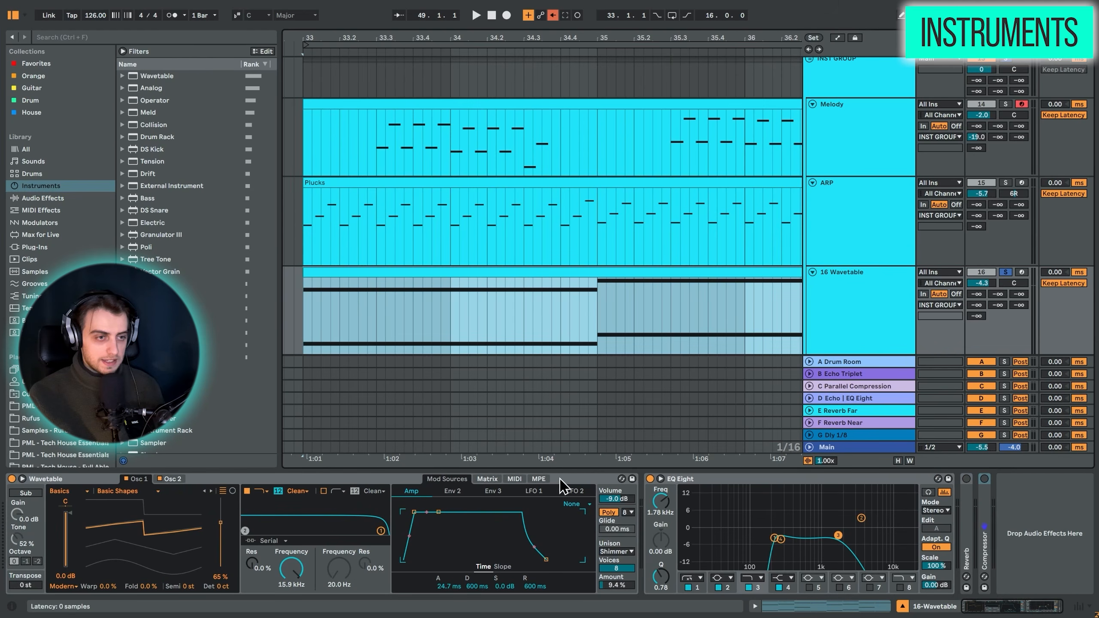
{"action": "left_click", "coordinate": [650, 479]}
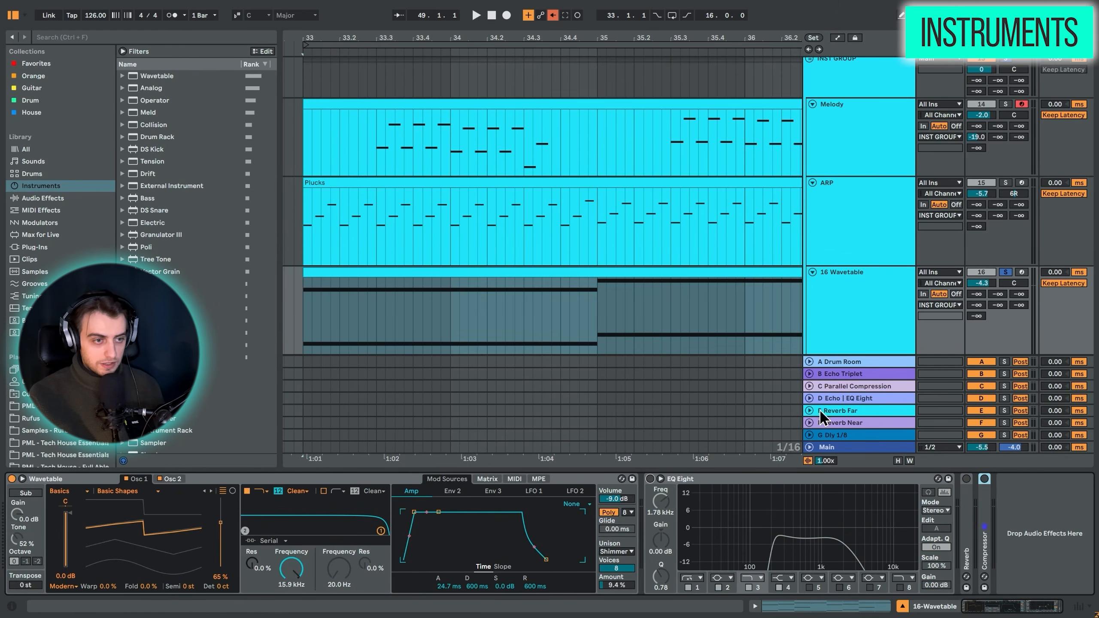
{"action": "key", "text": "space"}
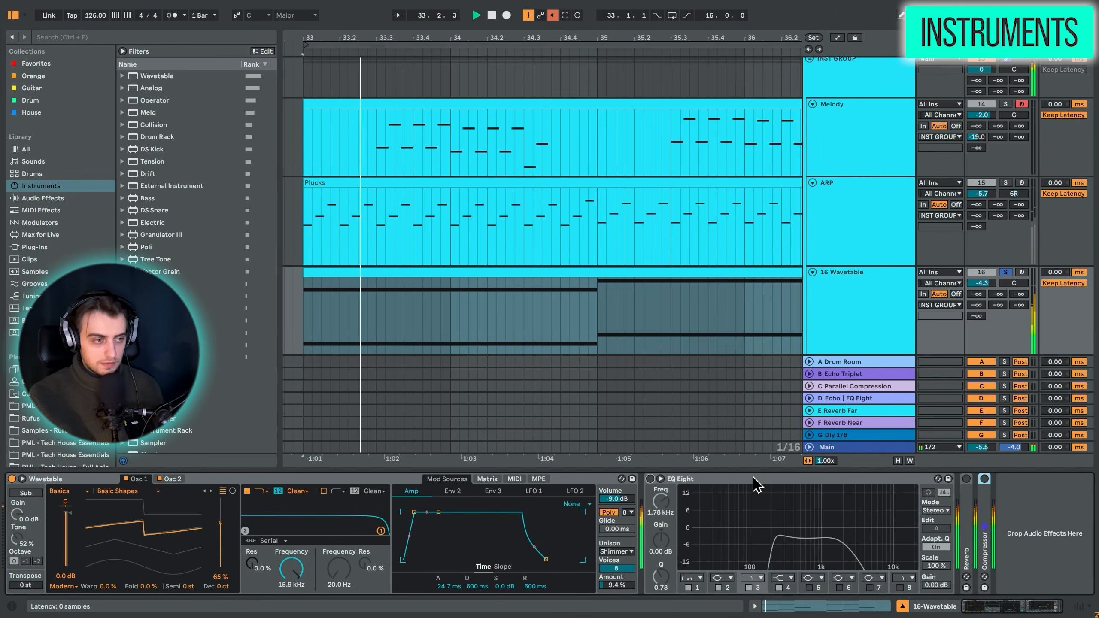
{"action": "key", "text": "space"}
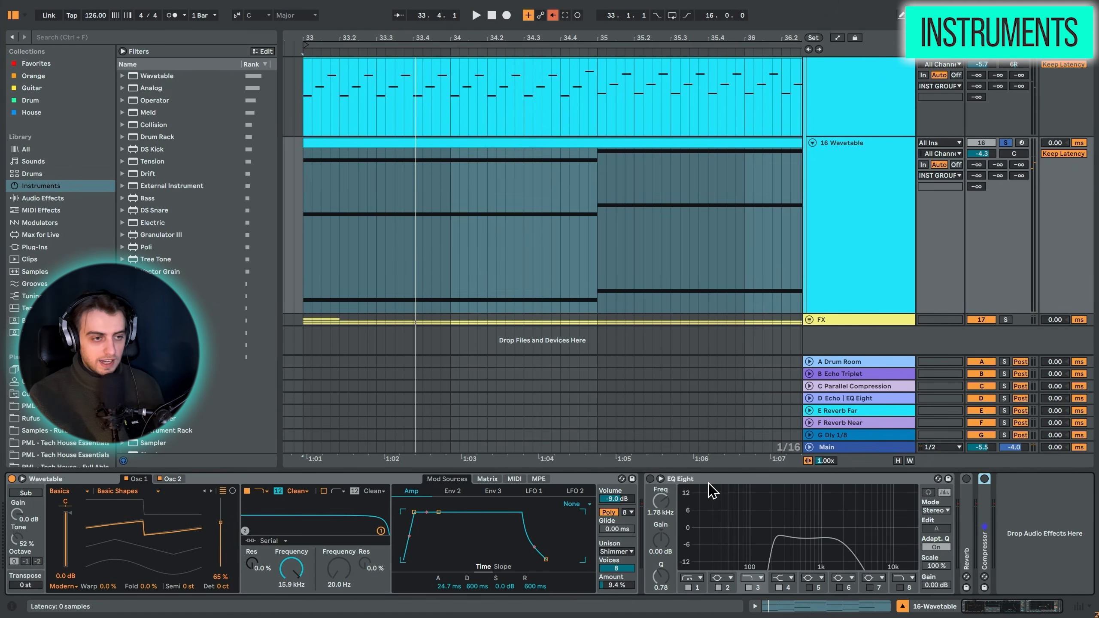
{"action": "left_click", "coordinate": [651, 478]}
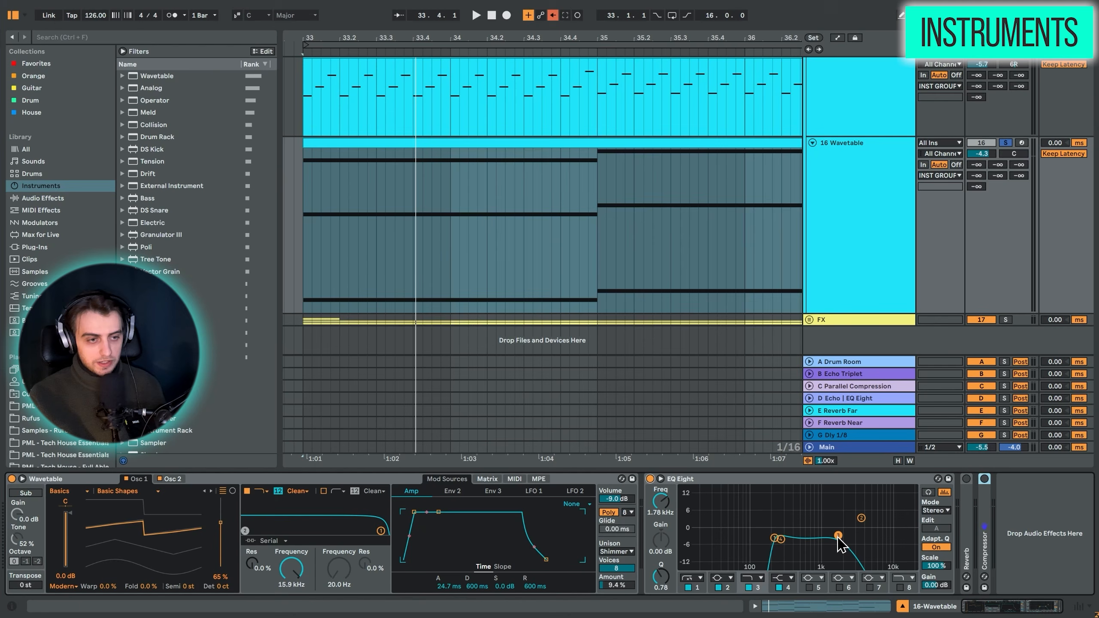
{"action": "key", "text": "space"}
{"action": "mouse_move", "coordinate": [839, 536]}
{"action": "left_mouse_down"}
{"action": "mouse_move", "coordinate": [816, 534]}
{"action": "mouse_move", "coordinate": [838, 535]}
{"action": "left_mouse_up"}
{"action": "key", "text": "space"}
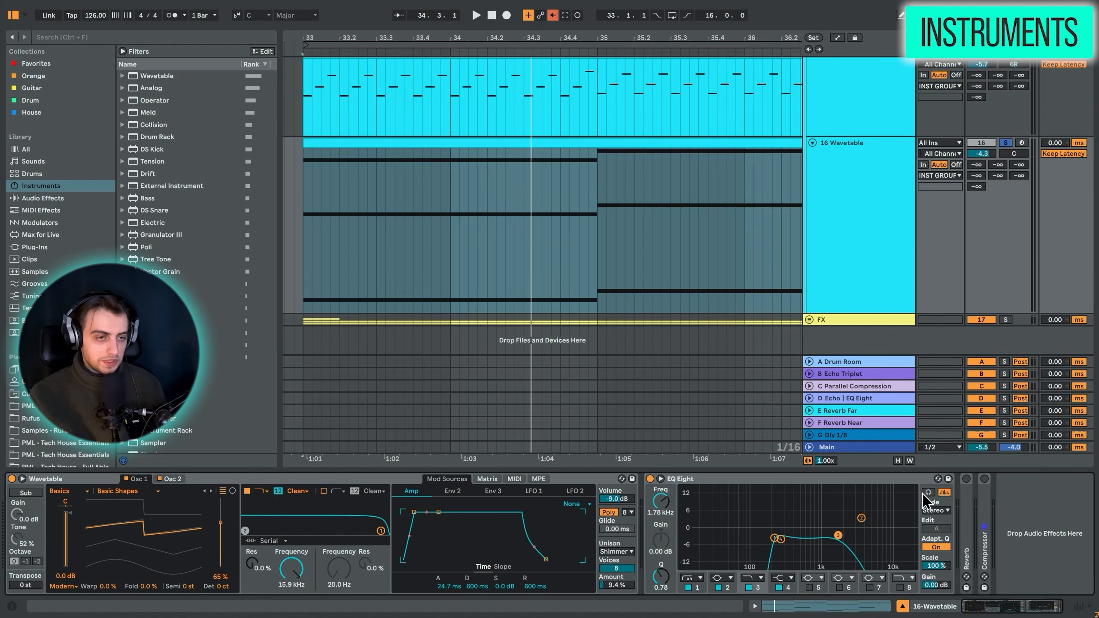
Audition the Wavetable track with its Reverb unfolded and enabled, and unfold and enable its sidechain Compressor.
{"action": "double_click", "coordinate": [968, 509]}
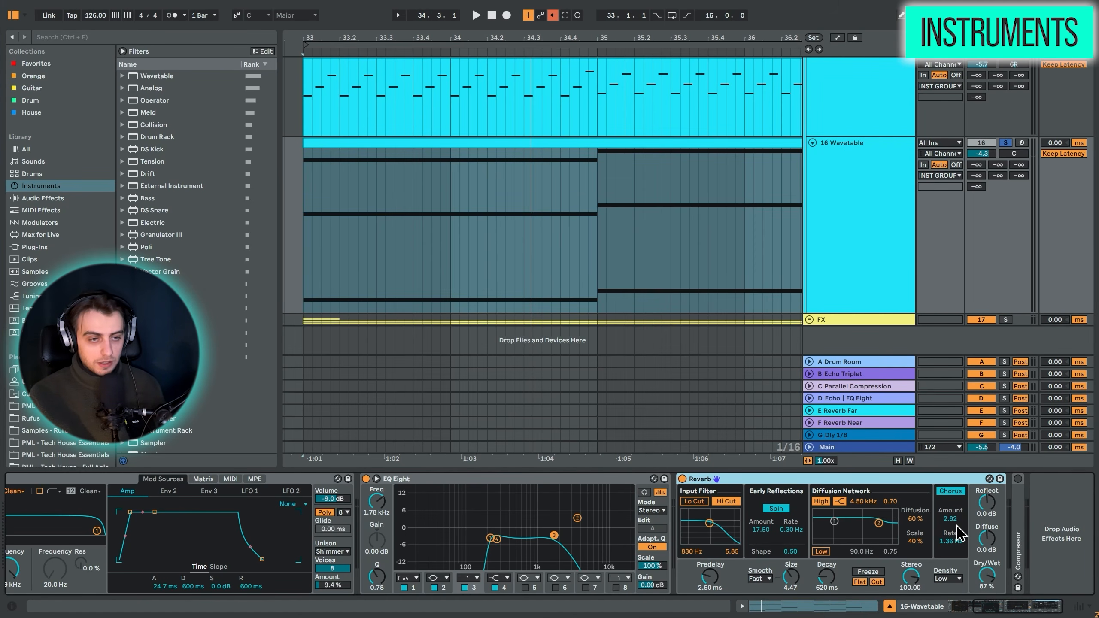
{"action": "key", "text": "space"}
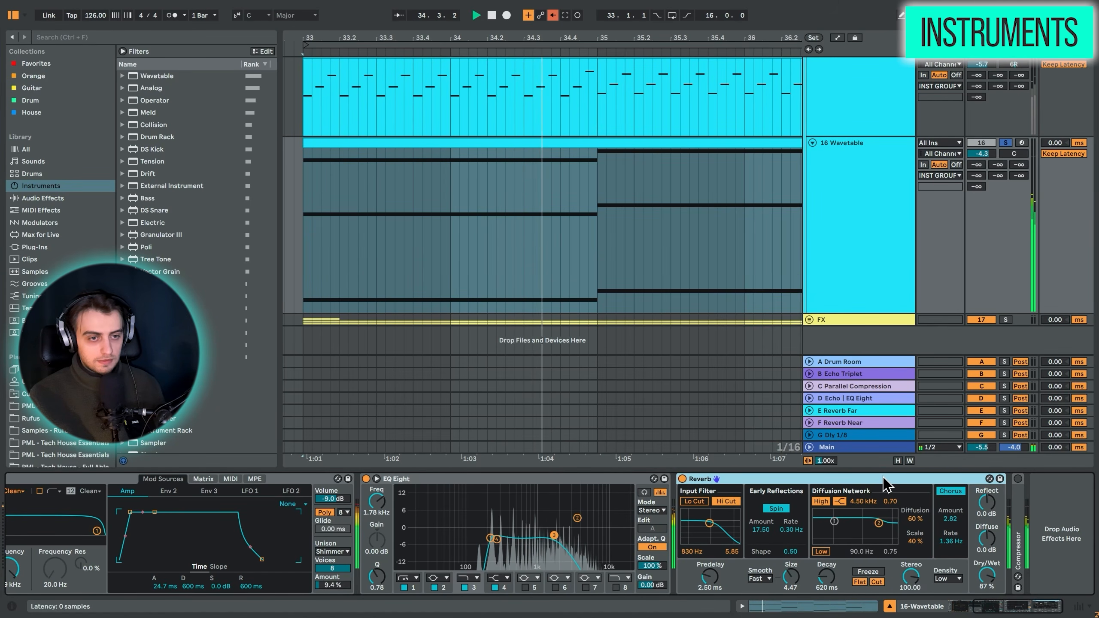
{"action": "key", "text": "space"}
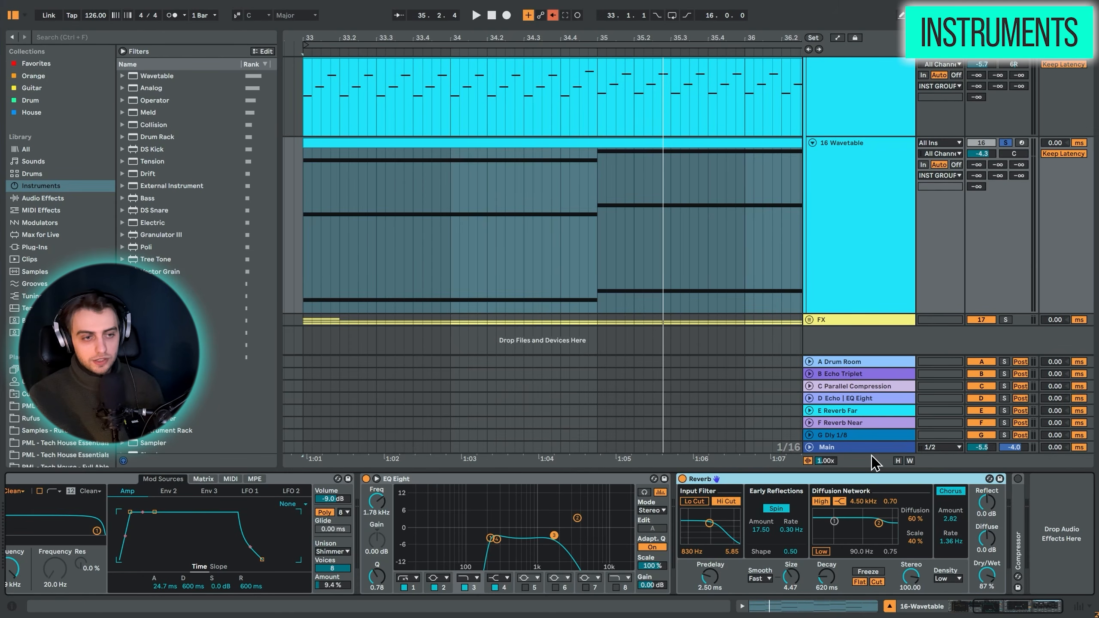
{"action": "double_click", "coordinate": [1020, 498]}
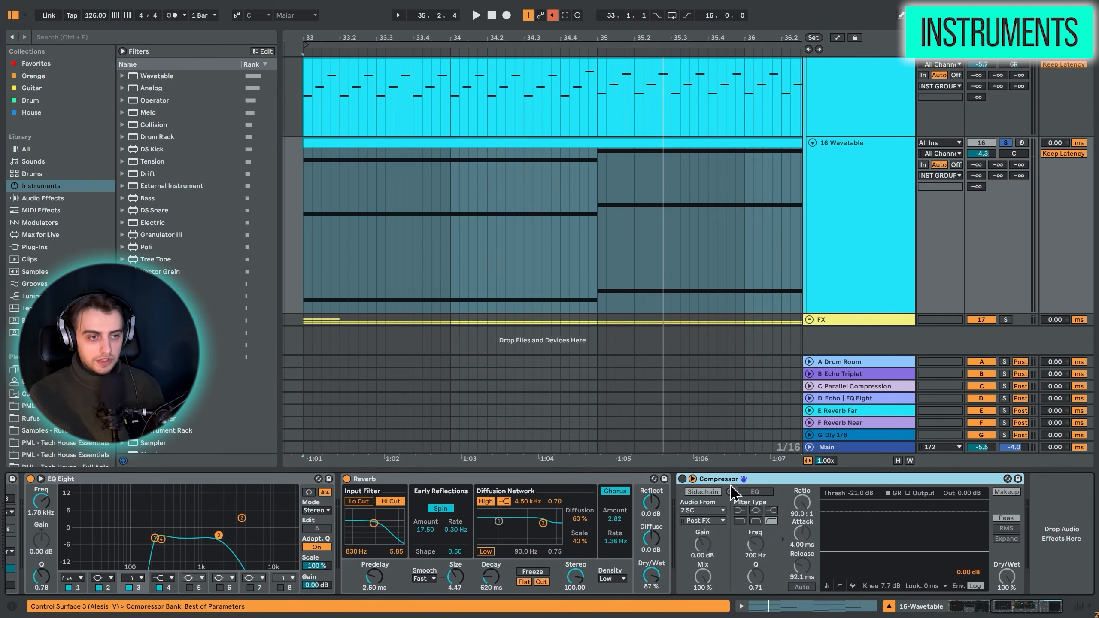
{"action": "left_click", "coordinate": [682, 480]}
Unfold the FX group to show the ends of its sweep and reverse cymbal clips.
{"action": "left_click_drag", "start_coordinate": [683, 39], "coordinate": [563, 37]}
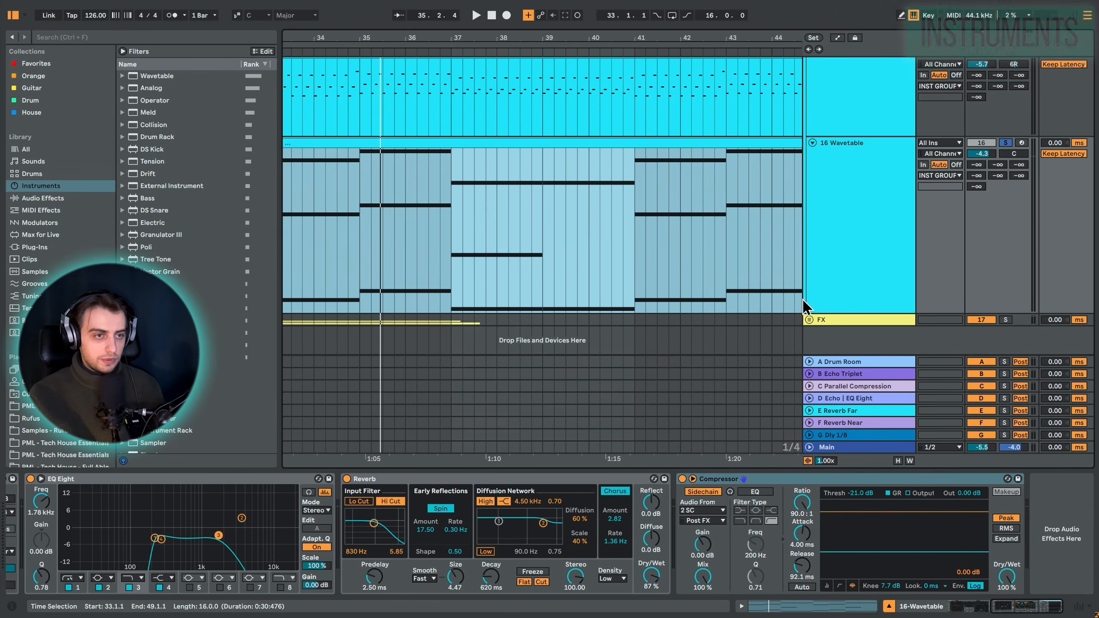
{"action": "left_click", "coordinate": [809, 319]}
{"action": "scroll", "coordinate": [571, 189], "scroll_direction": "down", "scroll_amount": 5}
{"action": "left_click_drag", "start_coordinate": [632, 34], "coordinate": [547, 56]}
Audition Sweep 1 in solo near the end of its clip, followed by Reverse Cymbal in solo from 48.3.1.
{"action": "left_click", "coordinate": [547, 149]}
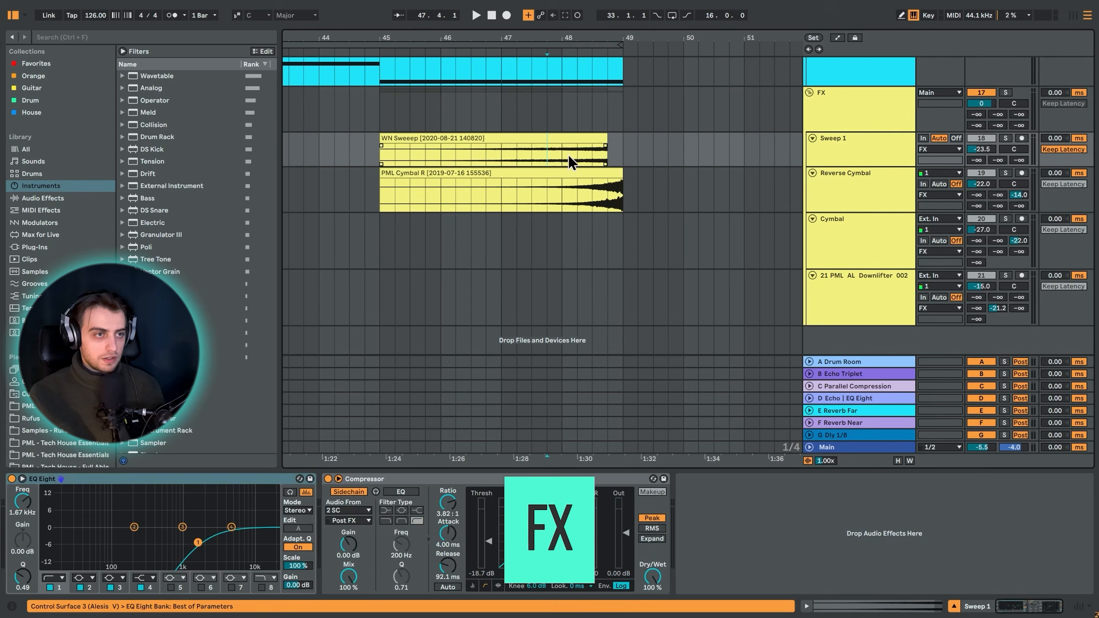
{"action": "left_click", "coordinate": [1006, 138]}
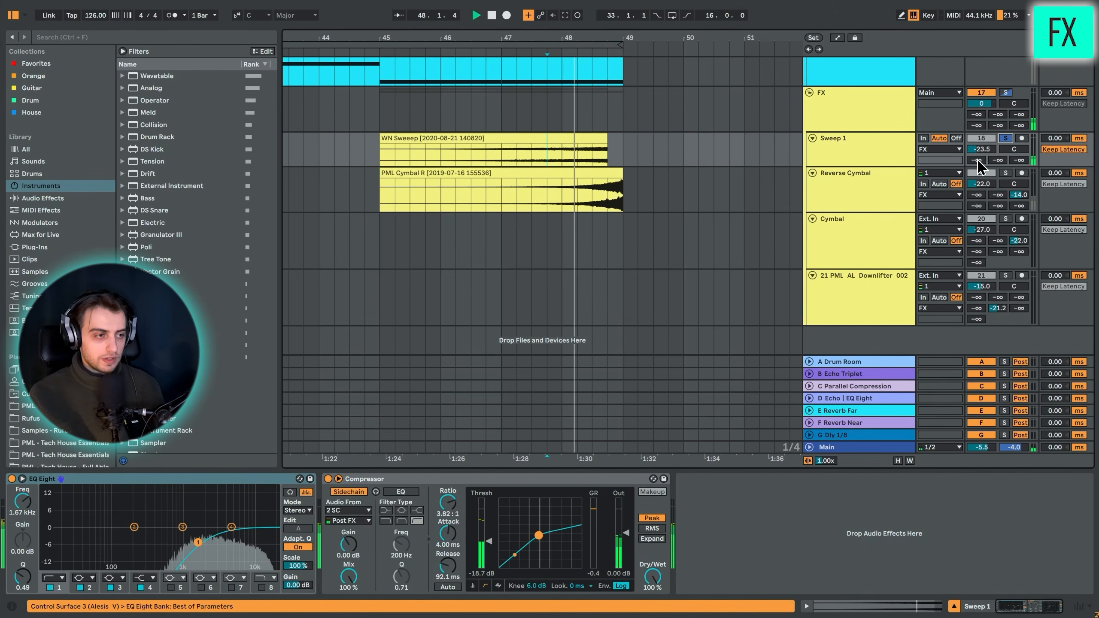
{"action": "left_click", "coordinate": [610, 208]}
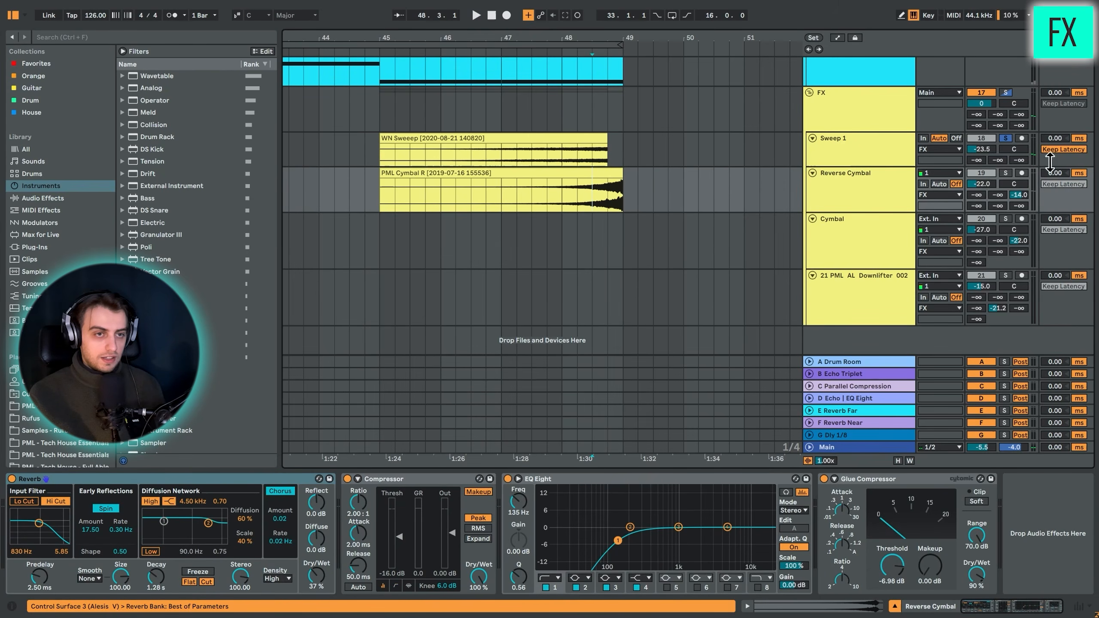
{"action": "left_click", "coordinate": [1006, 173]}
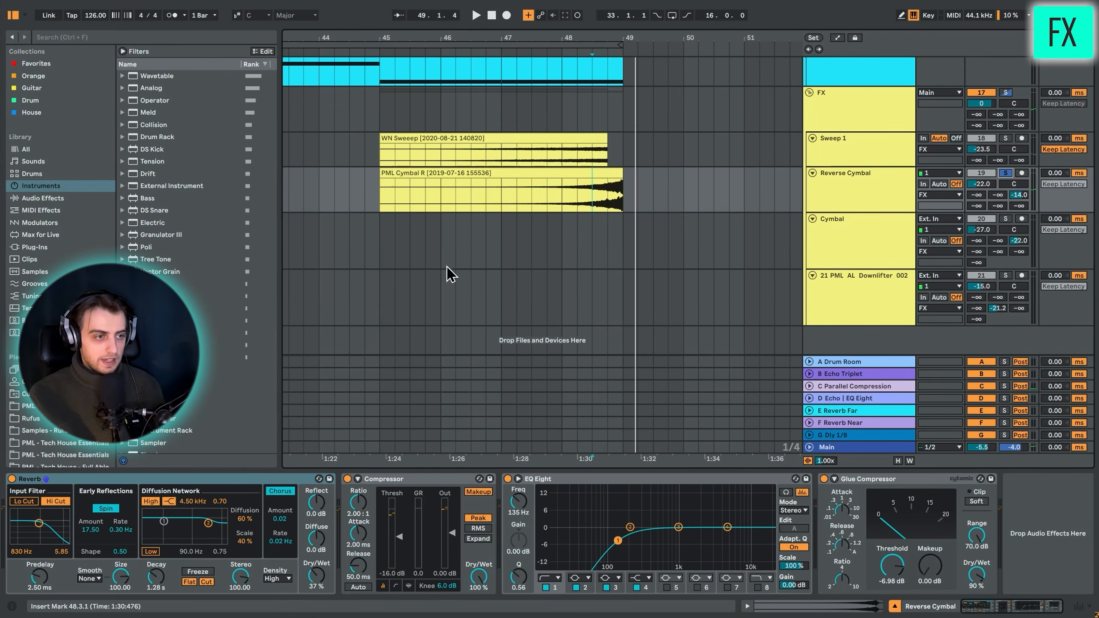
Solo the Cymbal track in place of Reverse Cymbal and play its clip from bar 33.
{"action": "scroll", "coordinate": [444, 251], "scroll_direction": "right", "scroll_amount": 3}
{"action": "scroll", "coordinate": [448, 251], "scroll_direction": "left", "scroll_amount": 10}
{"action": "scroll", "coordinate": [435, 255], "scroll_direction": "left", "scroll_amount": 6}
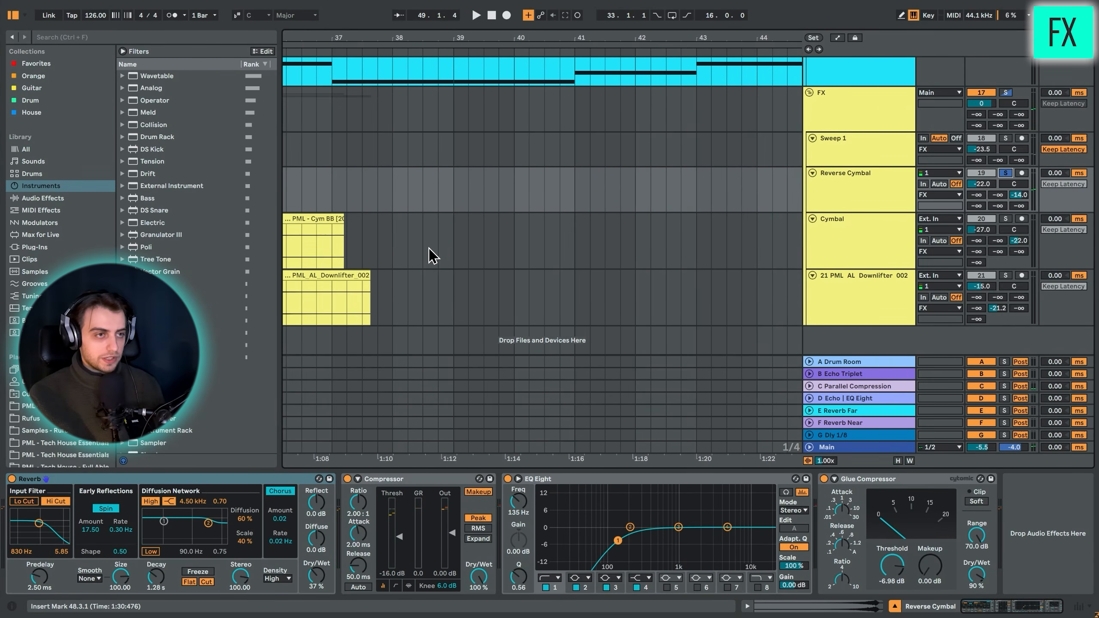
{"action": "left_click", "coordinate": [426, 173]}
{"action": "left_click", "coordinate": [833, 218]}
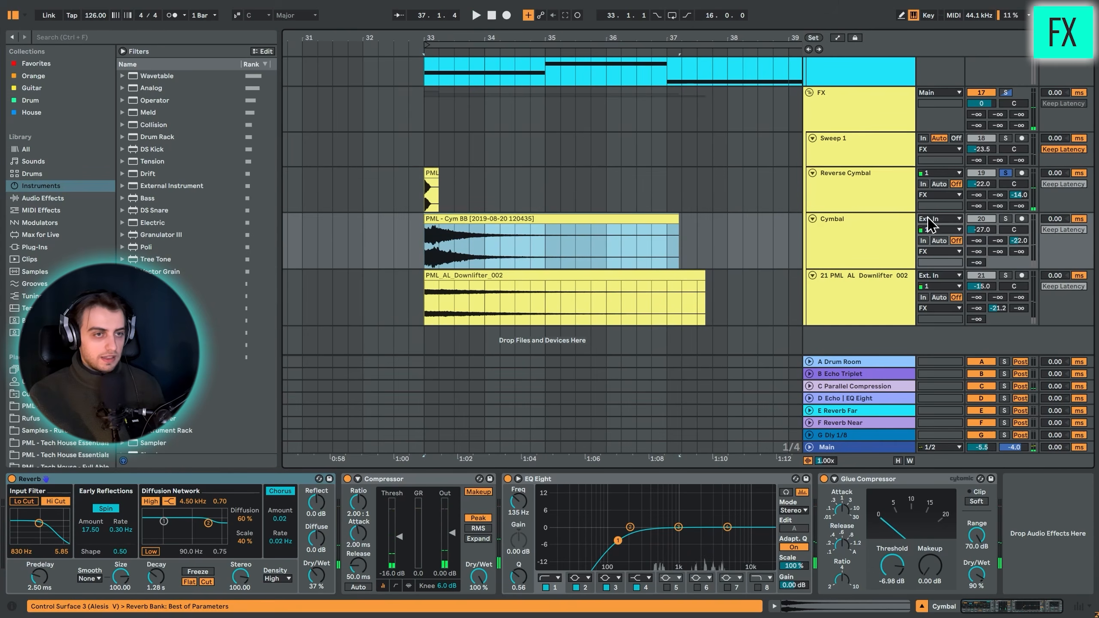
{"action": "left_click", "coordinate": [1006, 219]}
{"action": "key", "text": "space"}
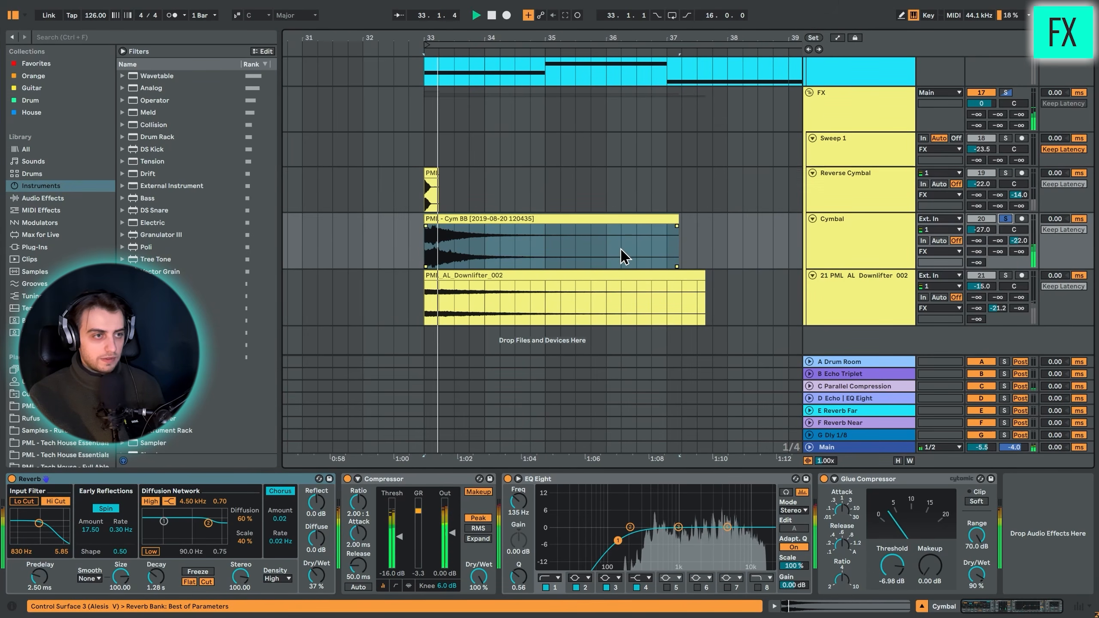
Audition the Downlifter track in solo and inspect its SC 2 compressor and Auto Pan.
{"action": "left_click", "coordinate": [1005, 276]}
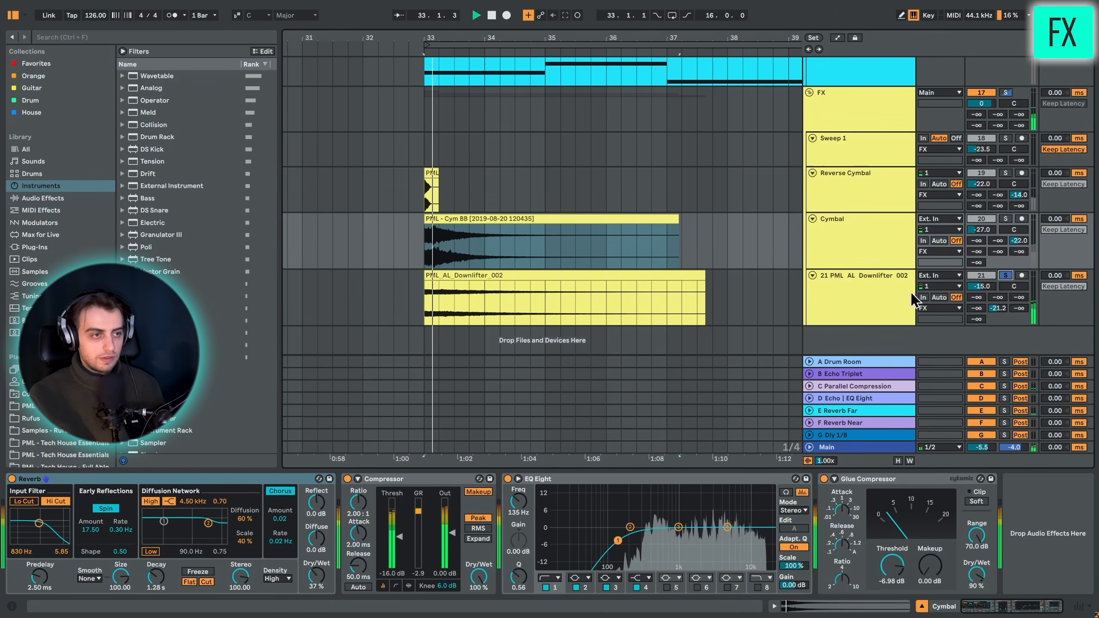
{"action": "left_click", "coordinate": [582, 278]}
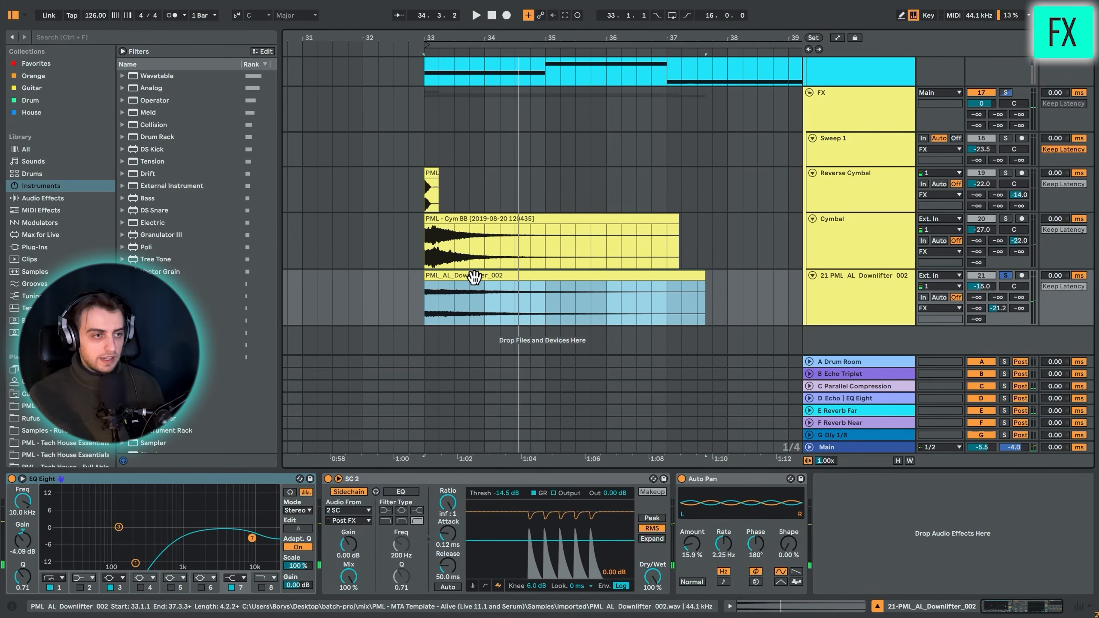
{"action": "left_click", "coordinate": [497, 480]}
{"action": "left_click", "coordinate": [700, 481]}
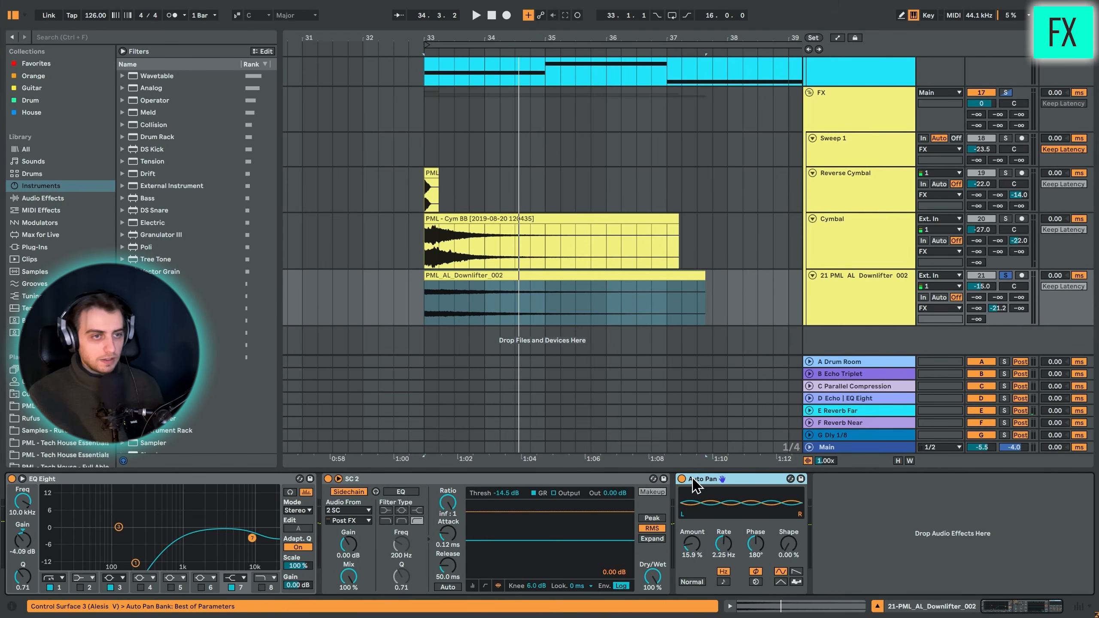
Fold the track groups and clear the solo across all tracks.
{"action": "left_click_drag", "start_coordinate": [608, 31], "coordinate": [459, 13]}
{"action": "left_click", "coordinate": [824, 102]}
{"action": "key", "text": "ctrl+a"}
{"action": "left_click", "coordinate": [809, 93]}
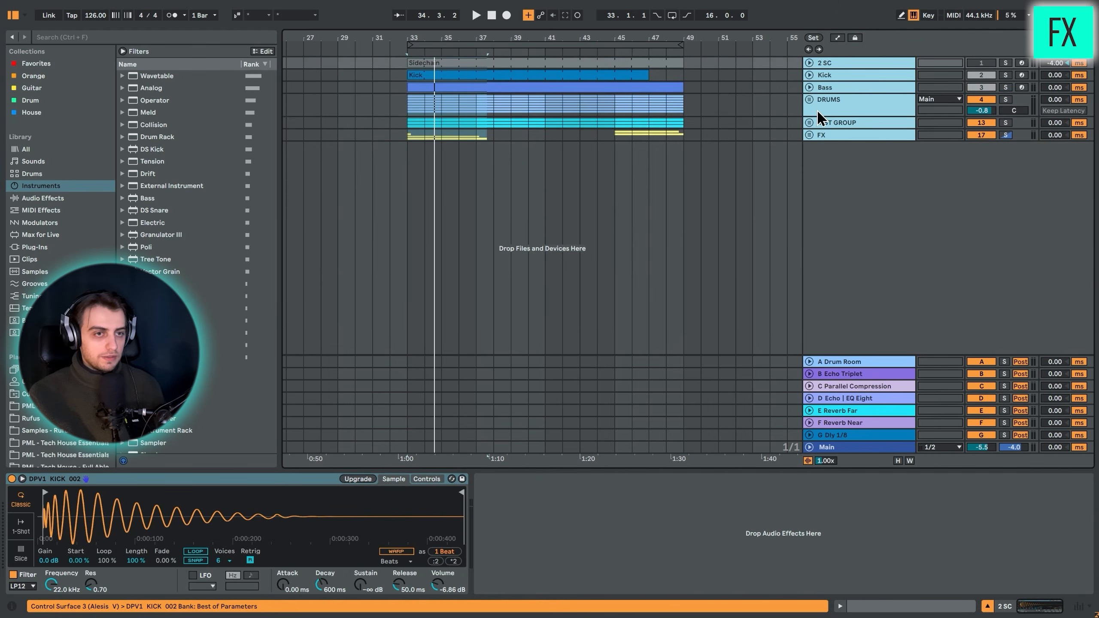
{"action": "left_click", "coordinate": [1009, 65]}
{"action": "left_click", "coordinate": [1009, 65]}
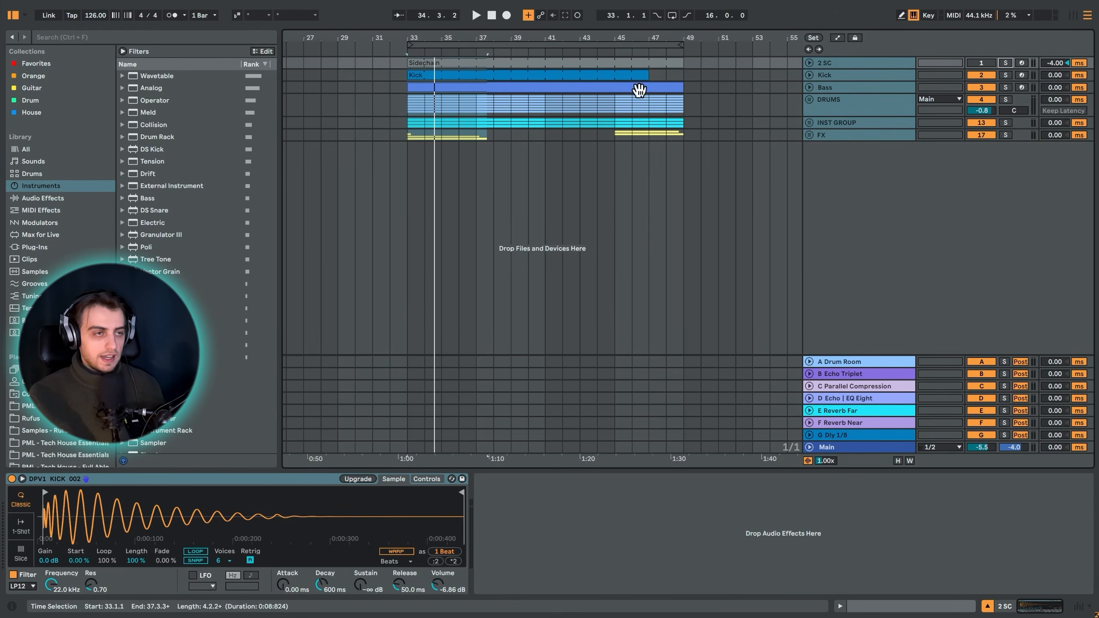
Play the full mix with every track active from bar 33.
{"action": "left_click", "coordinate": [429, 60]}
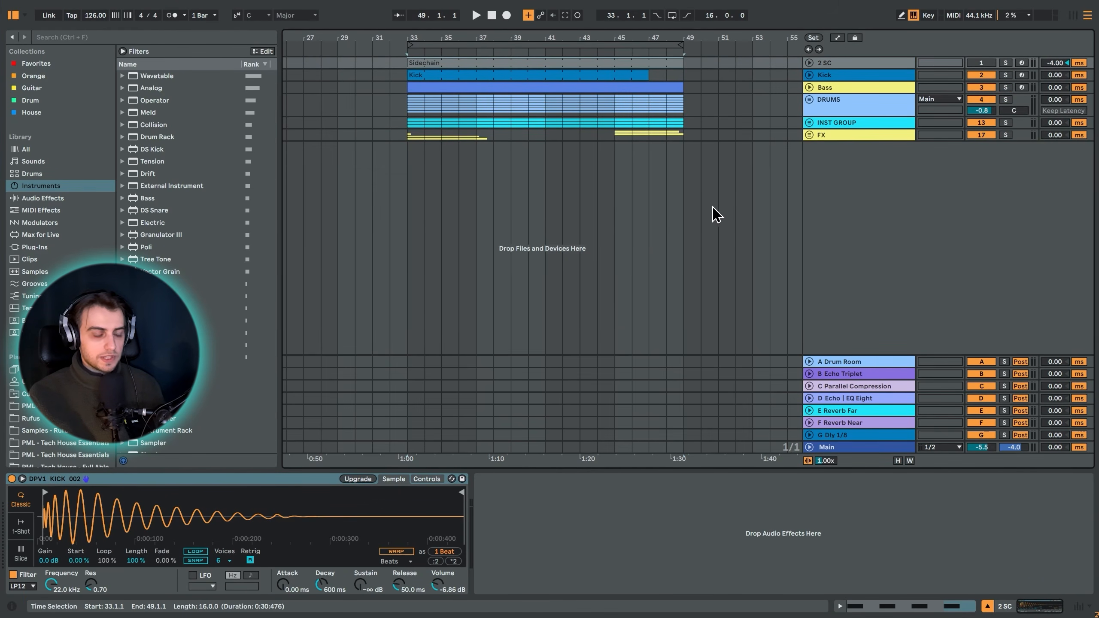
{"action": "key", "text": "space"}
{"action": "left_click_drag", "start_coordinate": [586, 41], "coordinate": [587, 50]}
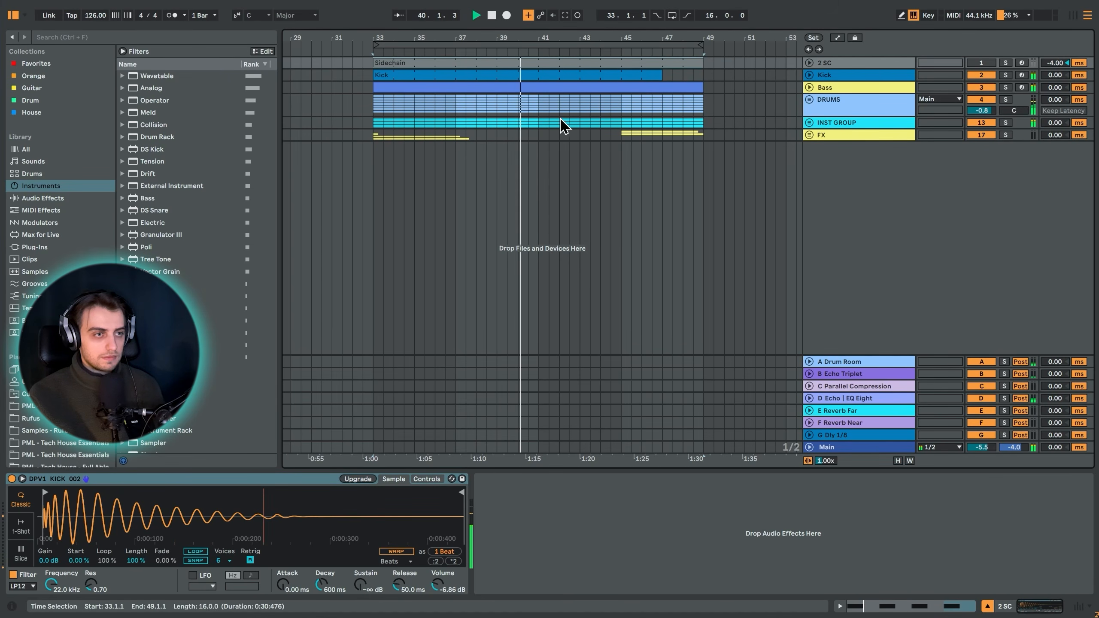
Delete the material on all tracks from bar 41 onward.
{"action": "left_click_drag", "start_coordinate": [540, 137], "coordinate": [801, 64]}
{"action": "key", "text": "Delete"}
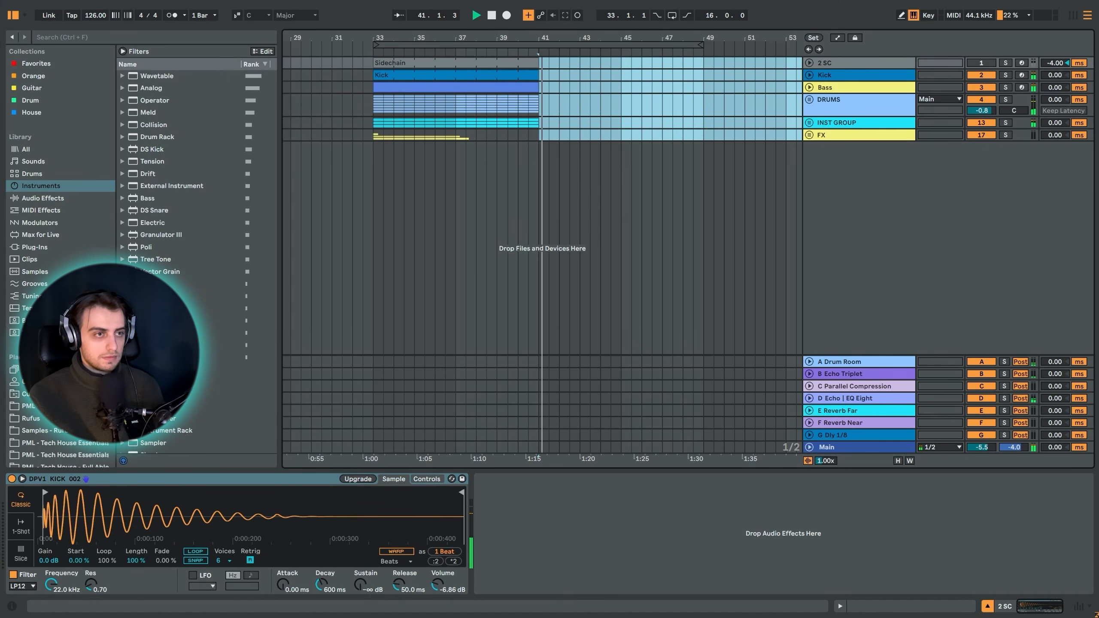